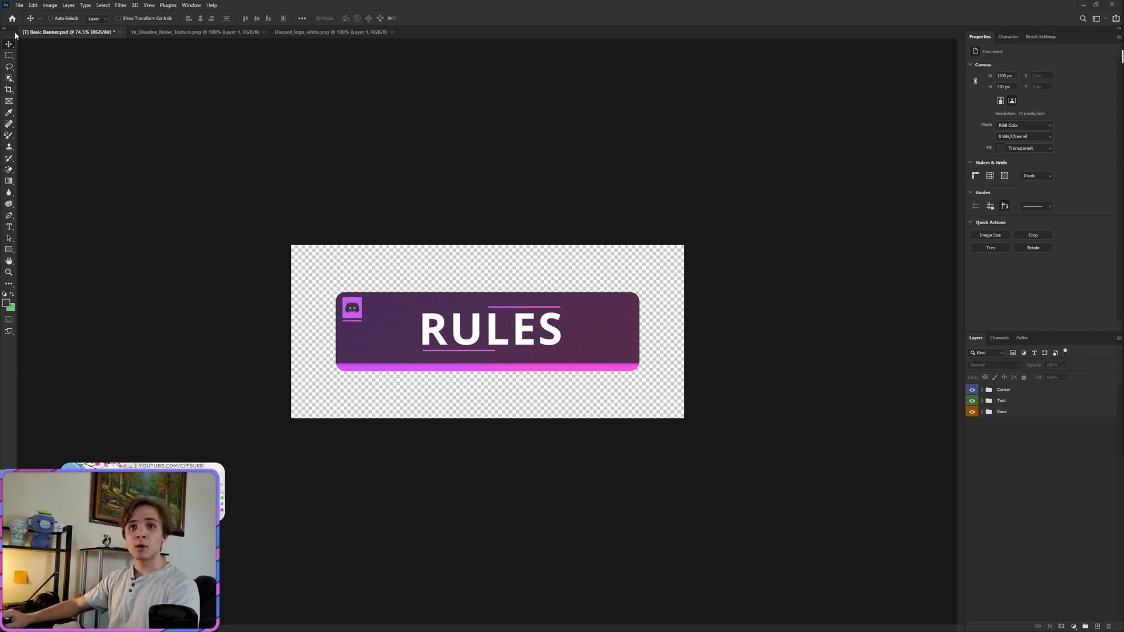
Step: Create a new 1200 × 530 px document
click(19, 6)
click(35, 170)
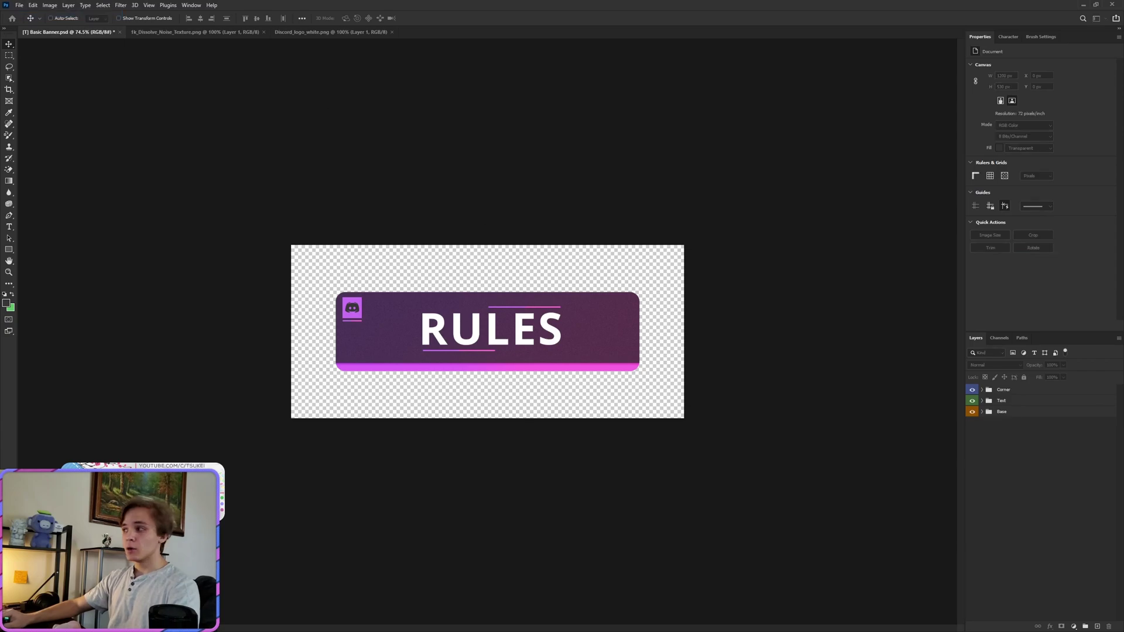
drag(652, 118, 579, 115)
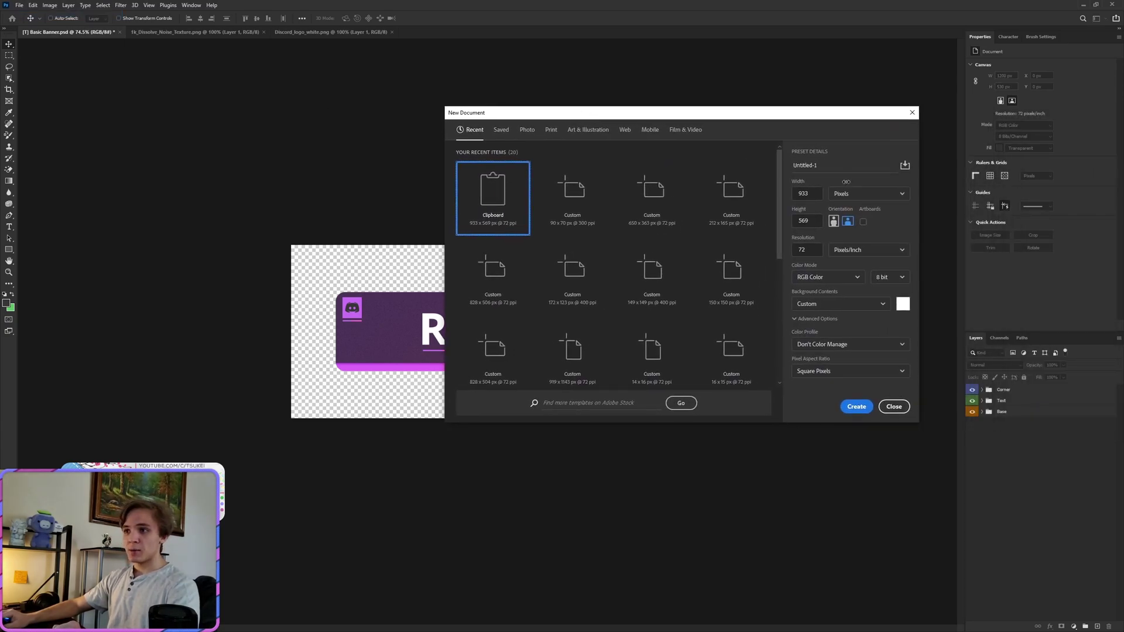
click(817, 192)
text(1200)
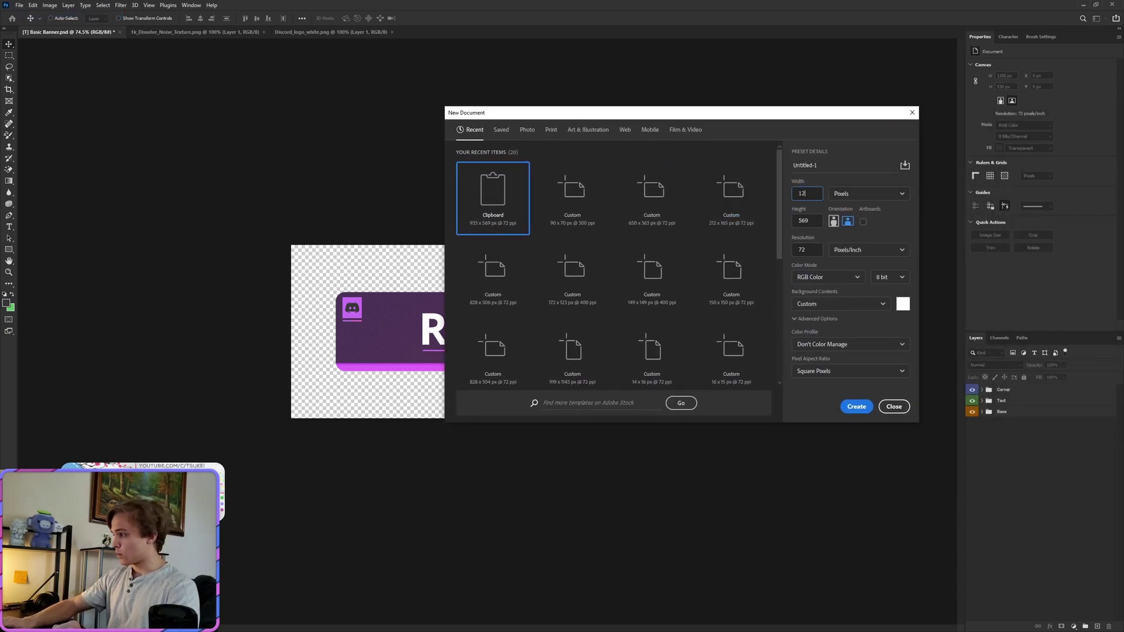
double_click(808, 222)
text(530)
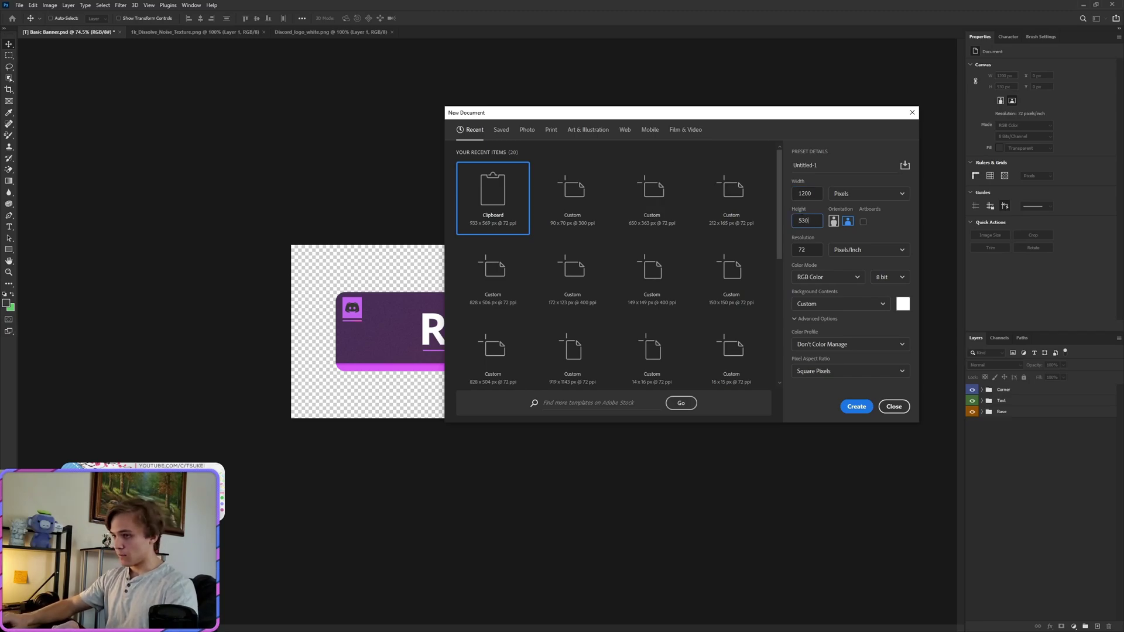
key(Return)
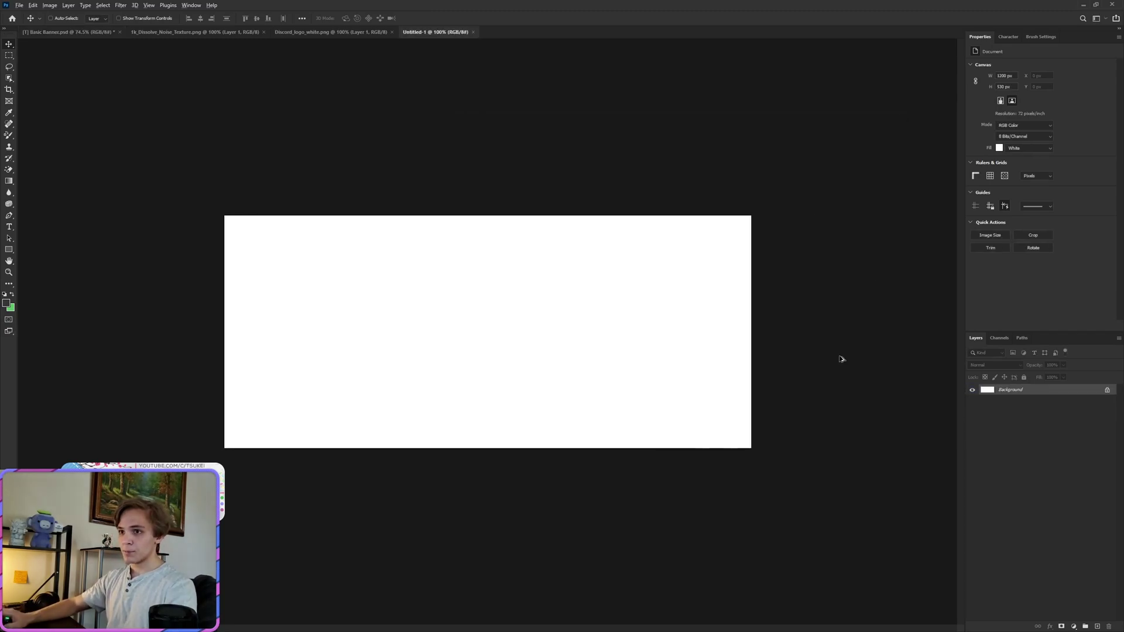
Step: Add an empty Layer 1 and delete the white Background layer
scroll(840, 359, up, 1)
click(1097, 627)
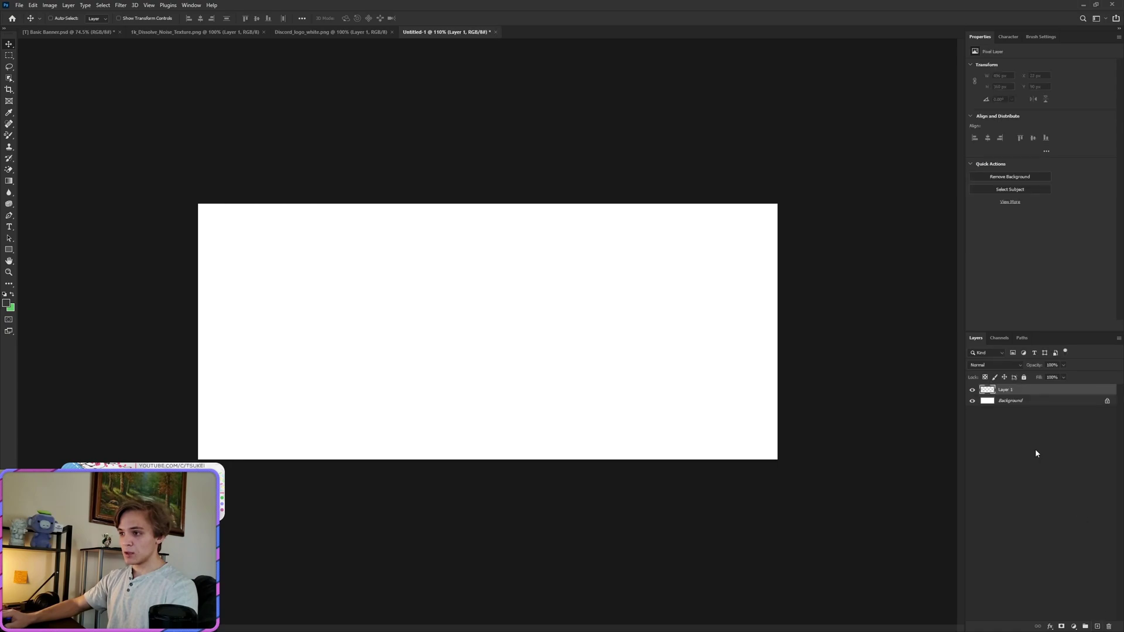
click(1017, 404)
key(Delete)
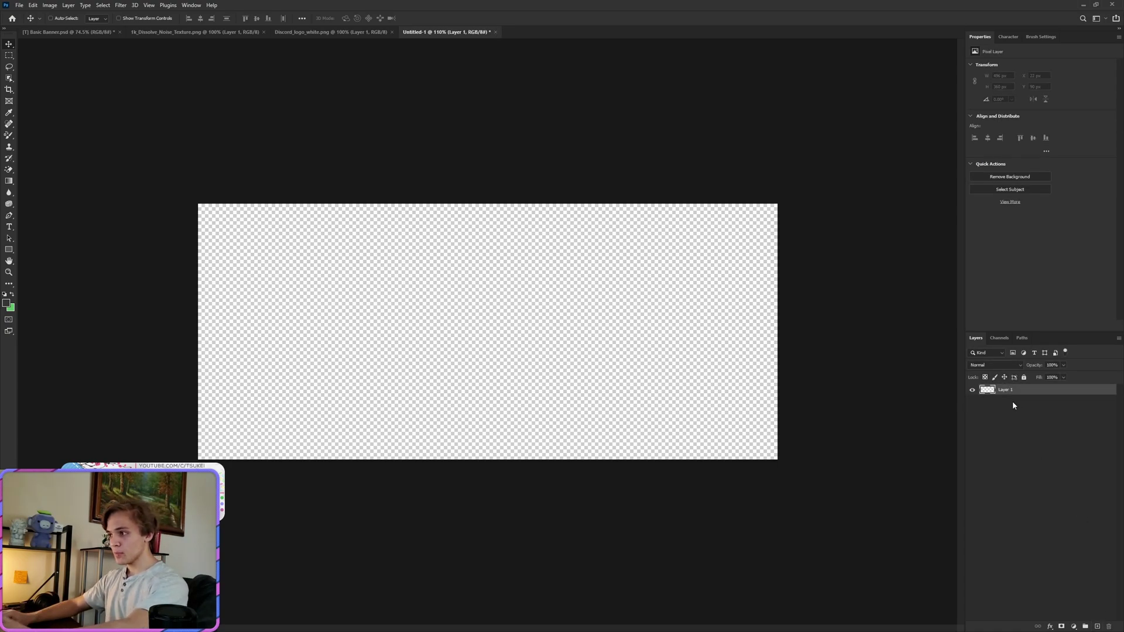
Step: Draw a dark rounded rectangle across the canvas with 29 px corner radius
right_click(11, 253)
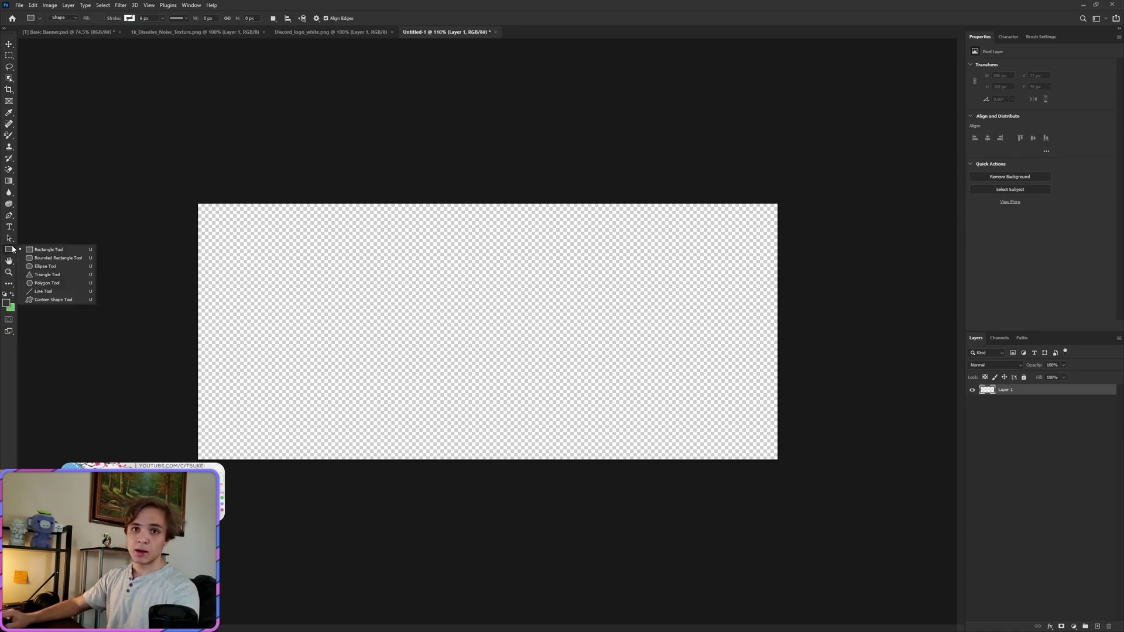
click(44, 259)
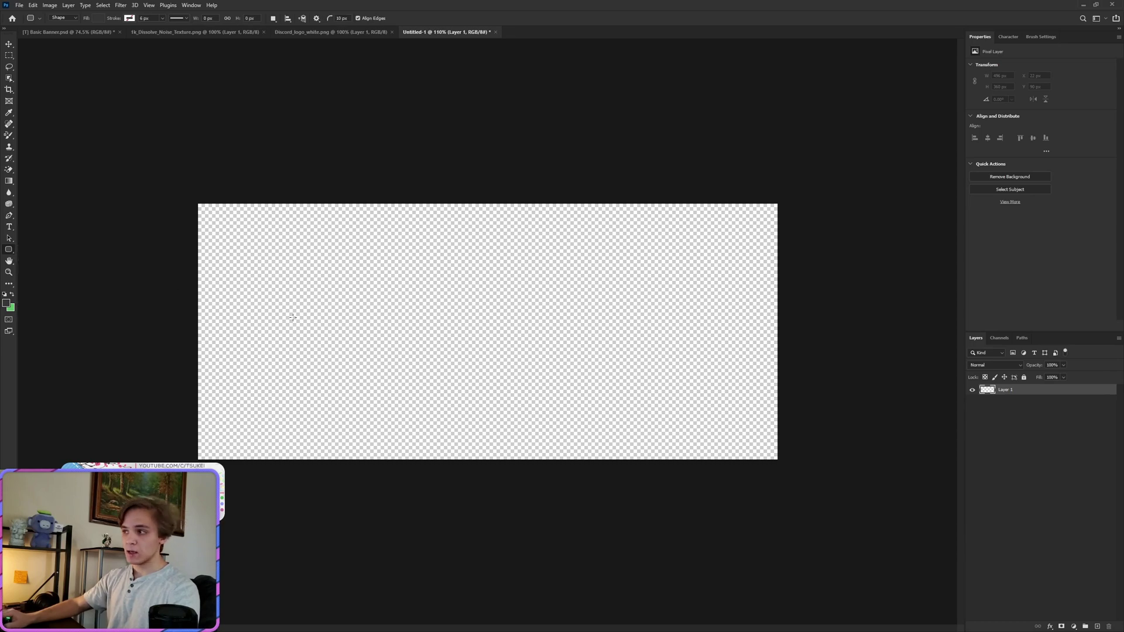
drag(220, 267, 700, 396)
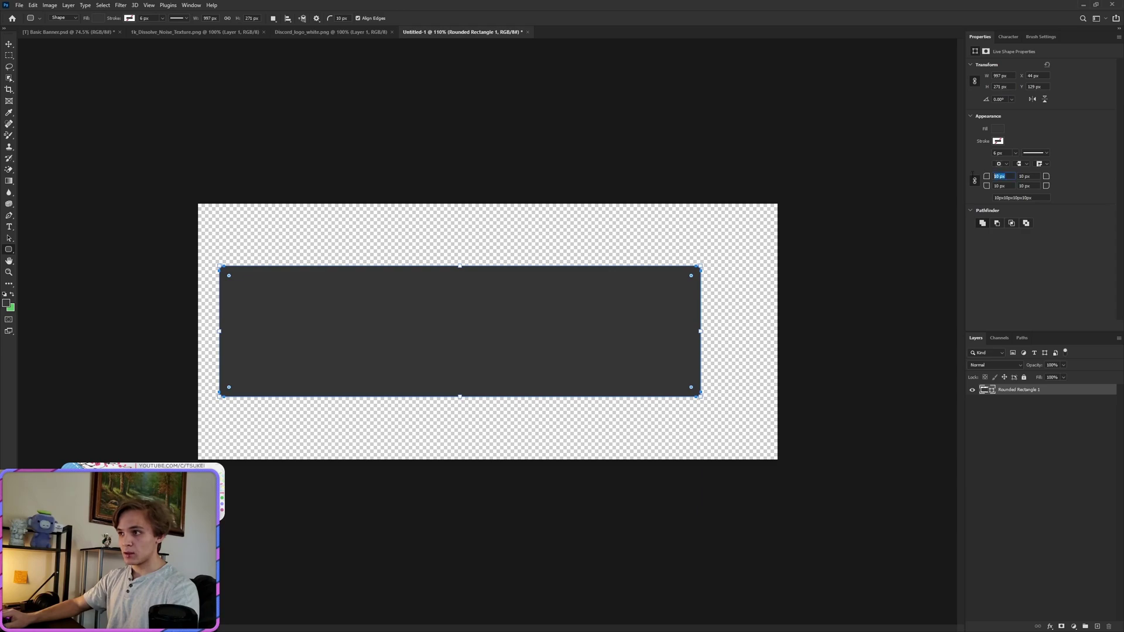
key(Return)
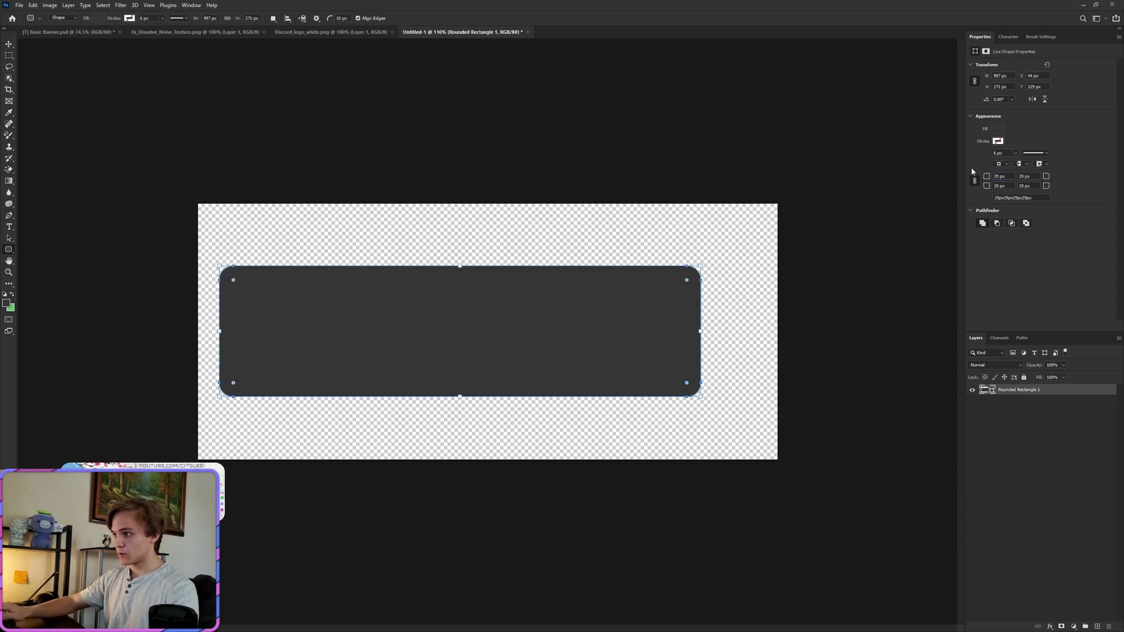
Step: Resize the rounded rectangle to 930 px wide and 240 px high
key(shift+Tab)
key(shift+Tab)
key(shift+Tab)
click(988, 76)
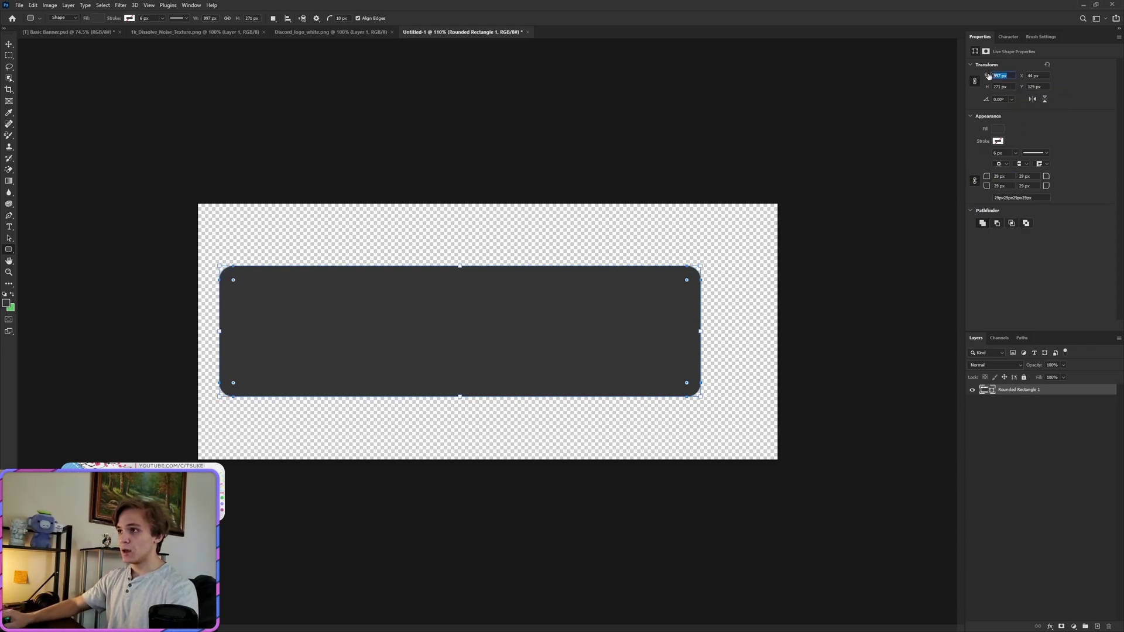
text(930)
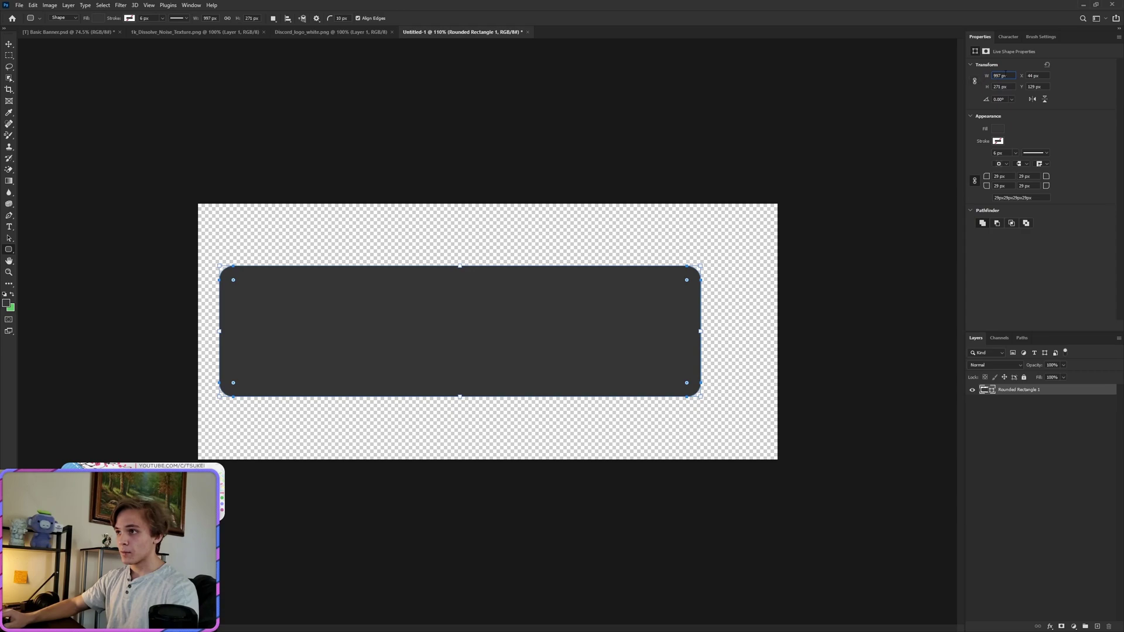
text(930)
key(Return)
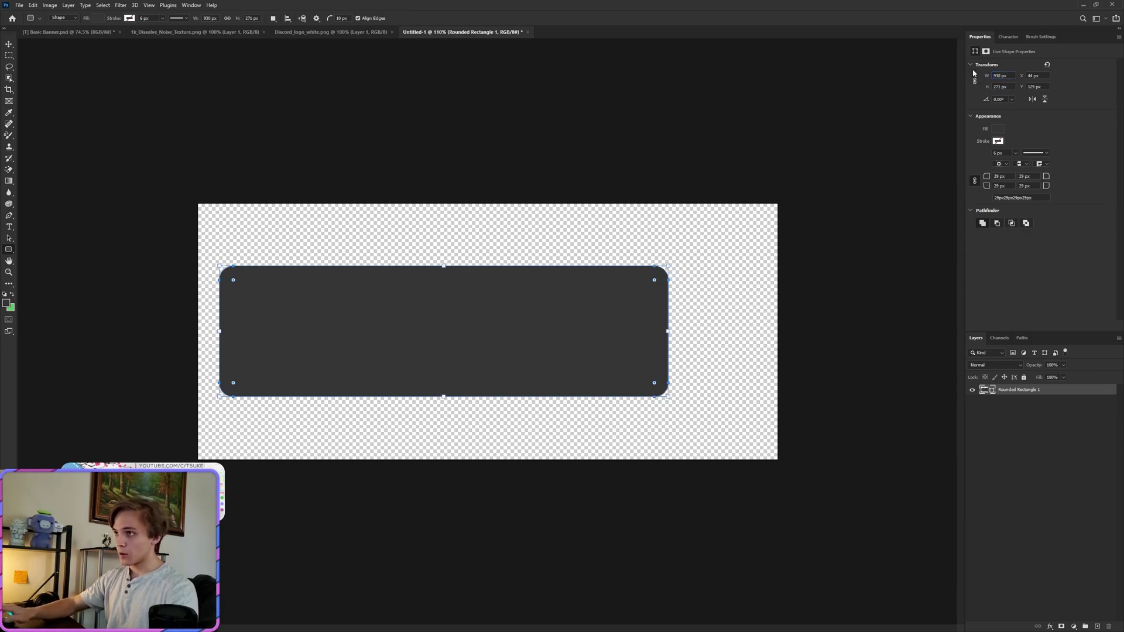
text(240)
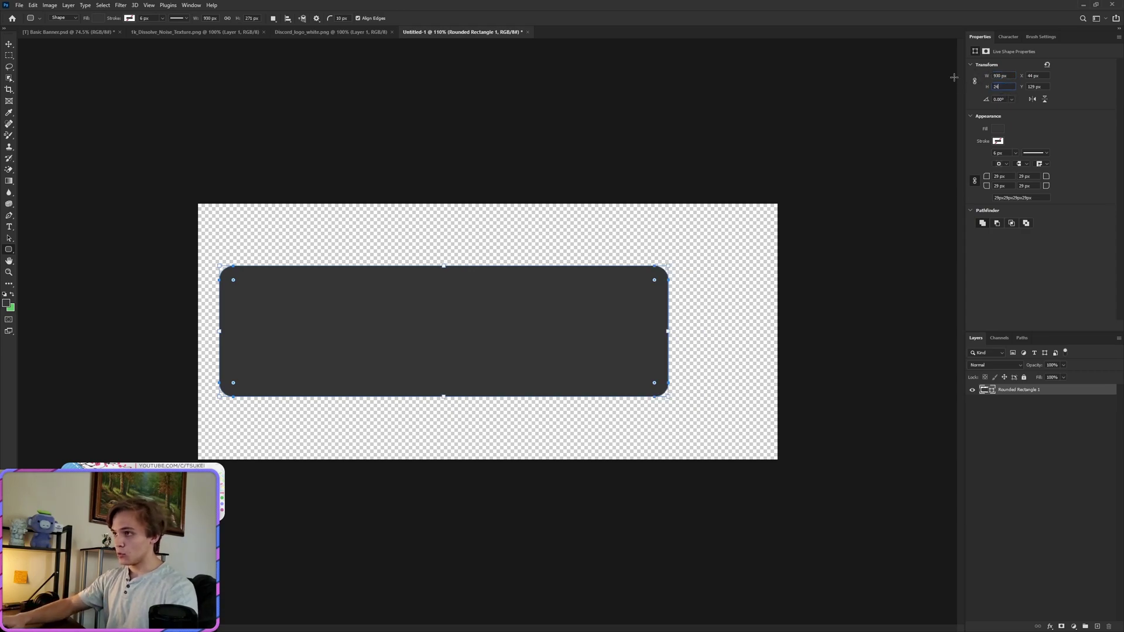
key(Return)
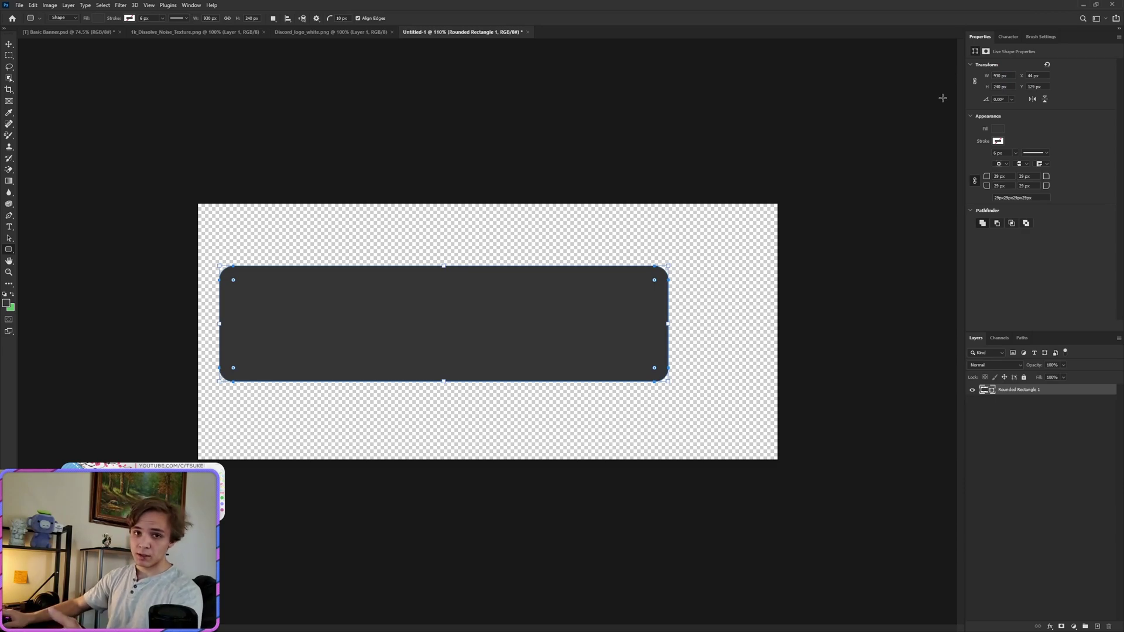
click(192, 6)
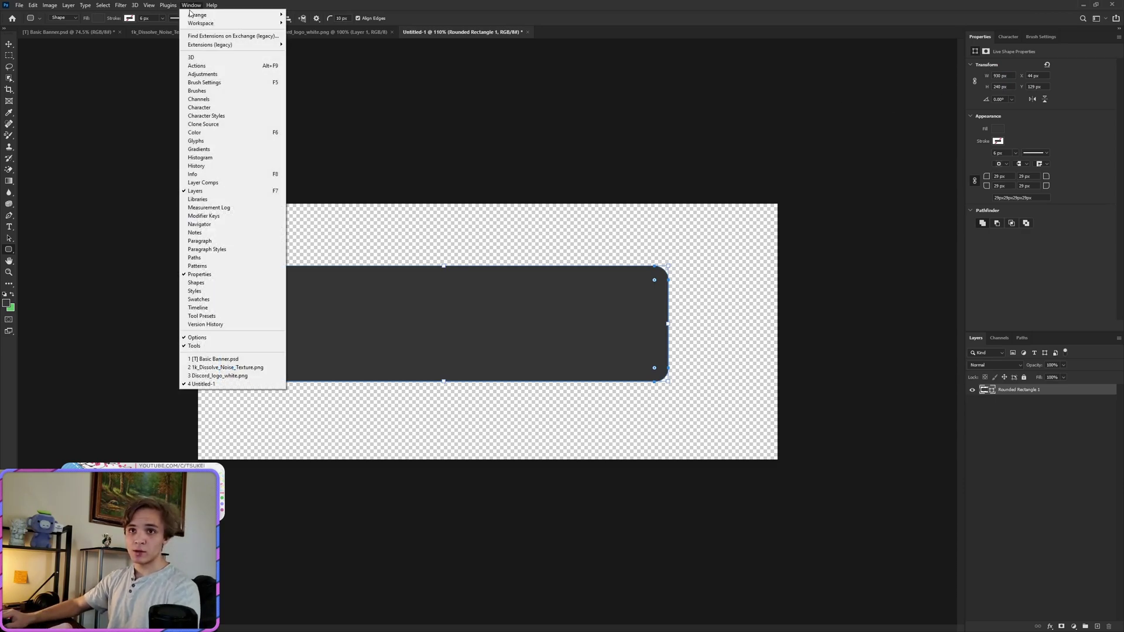
click(199, 275)
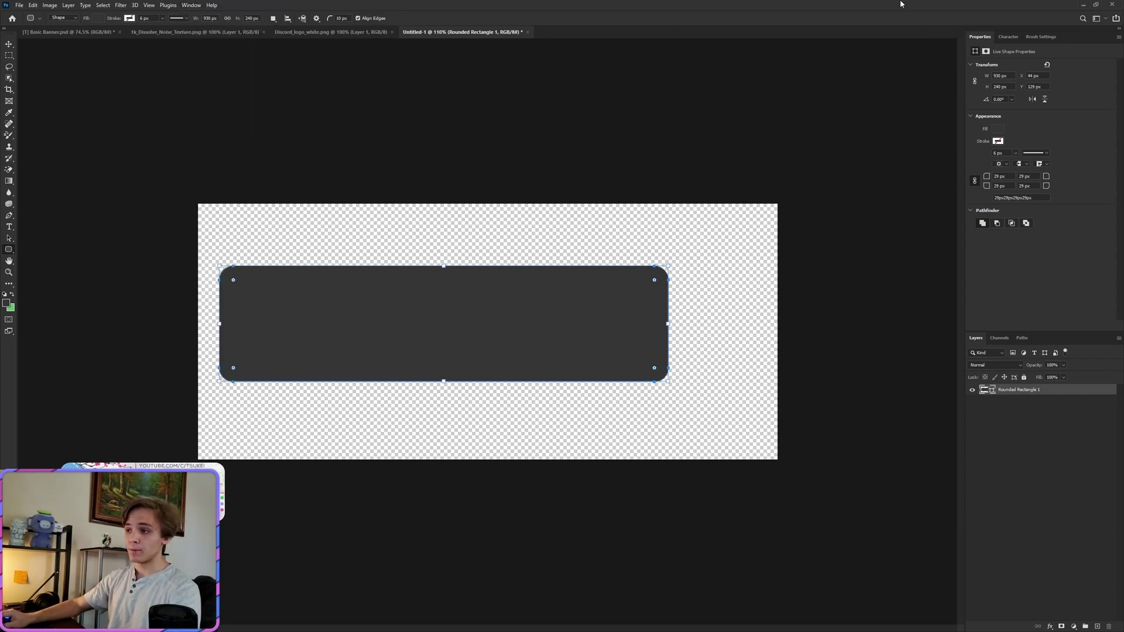
Step: Centre the rectangle and put it in a group named 'Base' with an orange label
click(9, 44)
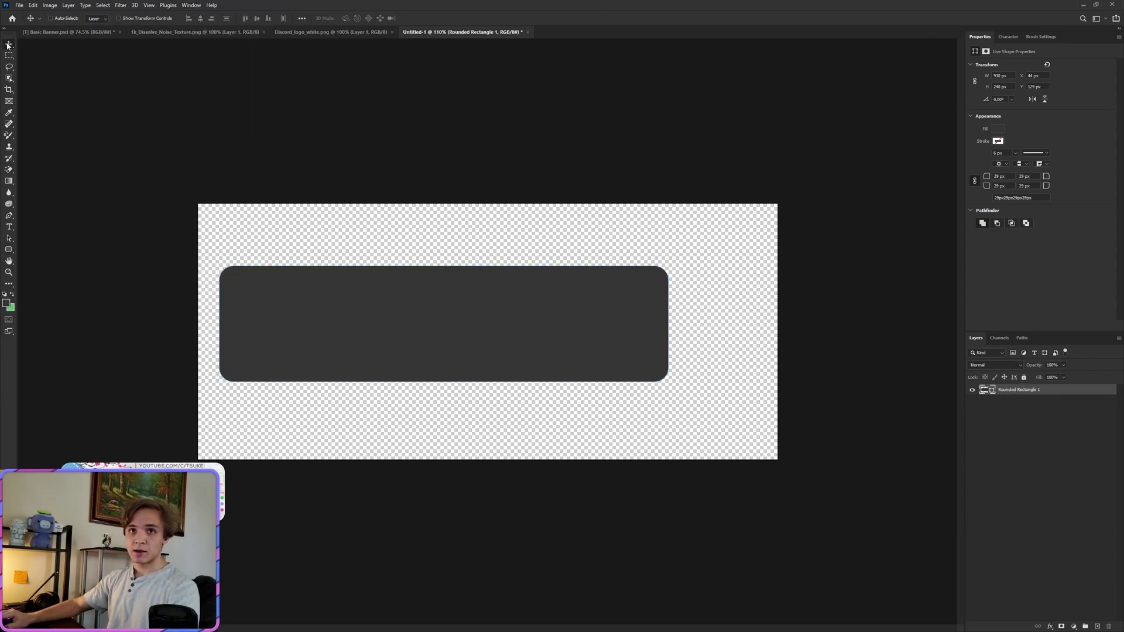
drag(403, 327, 550, 339)
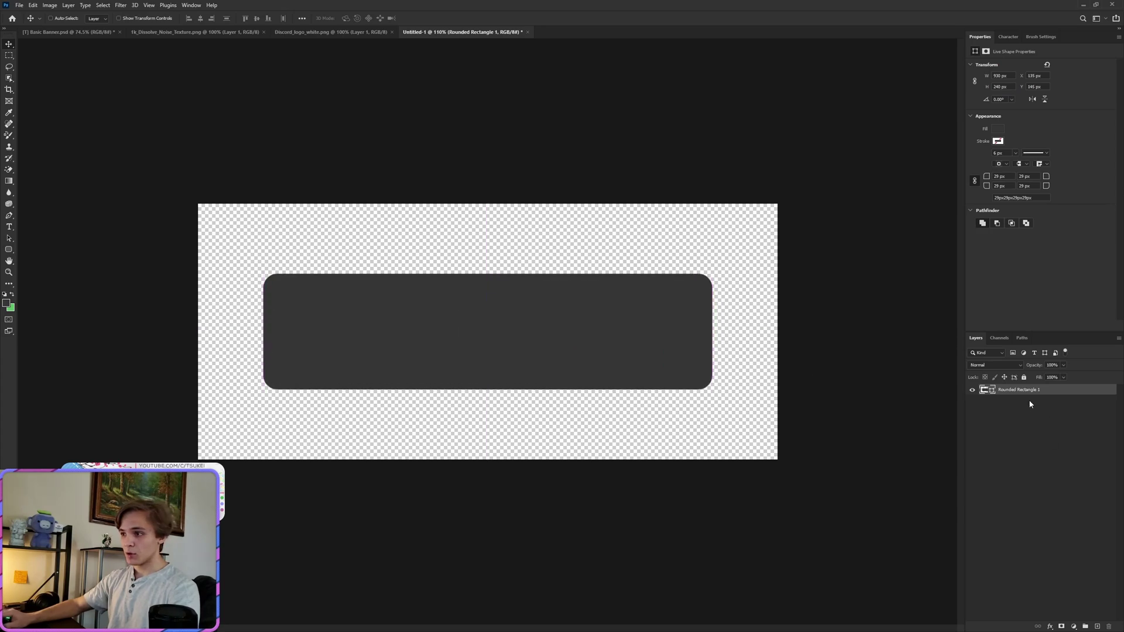
key(ctrl+g)
double_click(1006, 391)
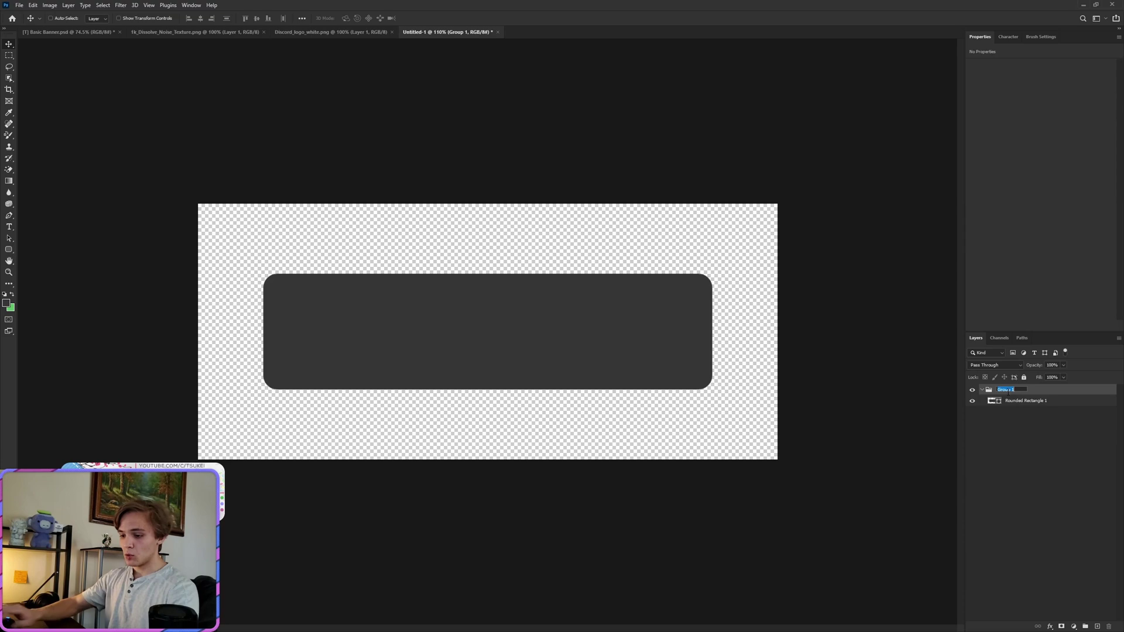
text(Base)
key(Return)
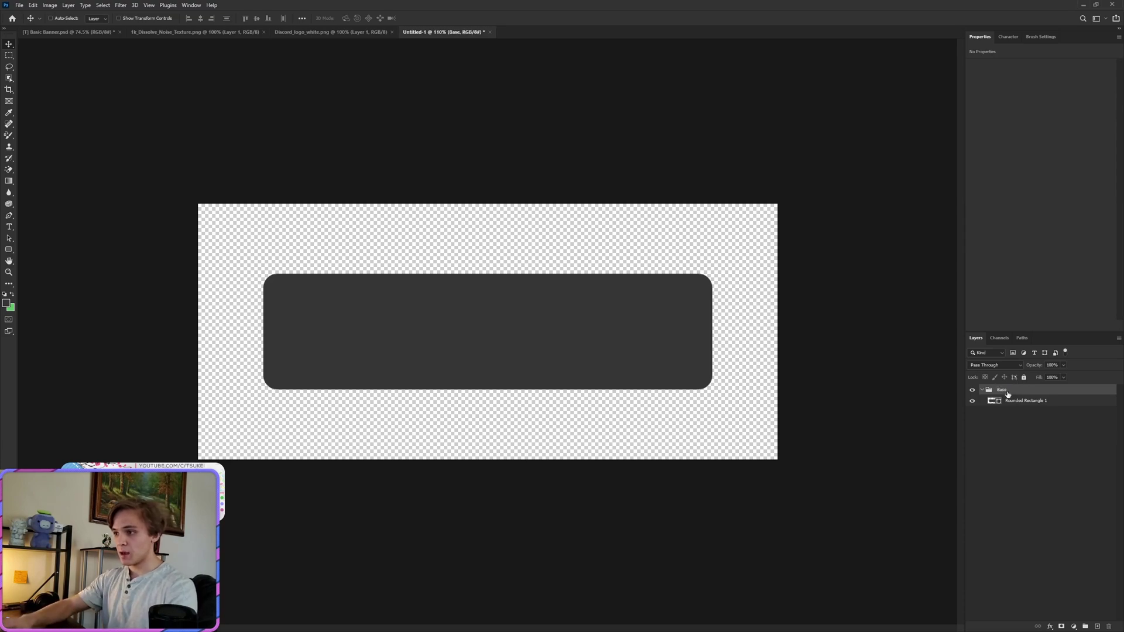
right_click(972, 390)
click(1007, 431)
Step: Rename the rectangle layer 'Base' and add an empty layer above it
double_click(1021, 404)
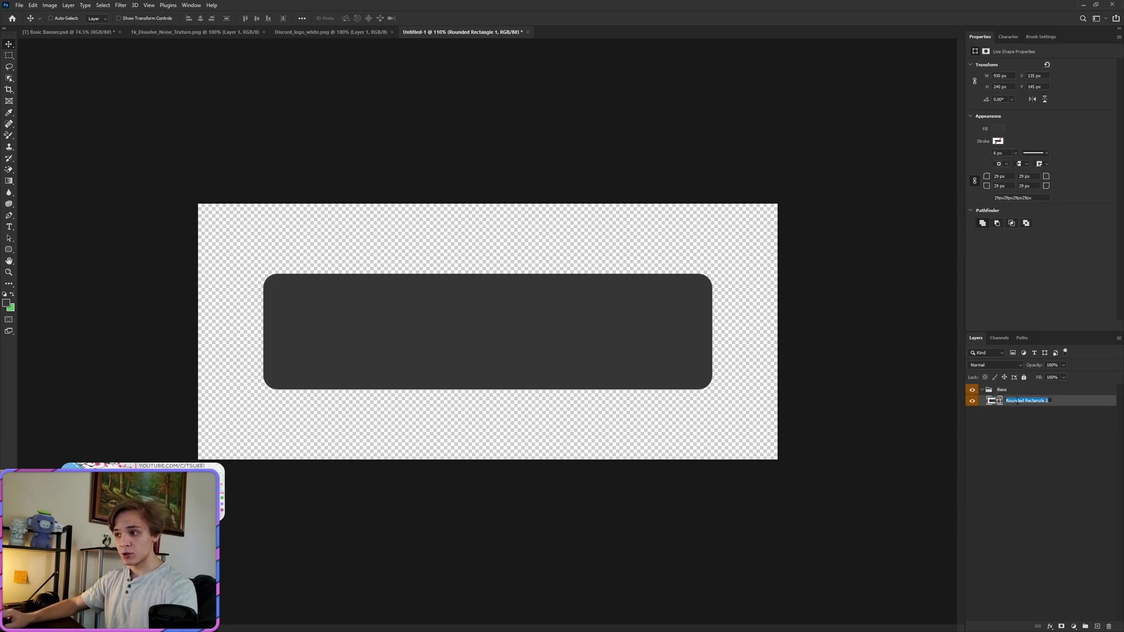
text(Base)
key(Return)
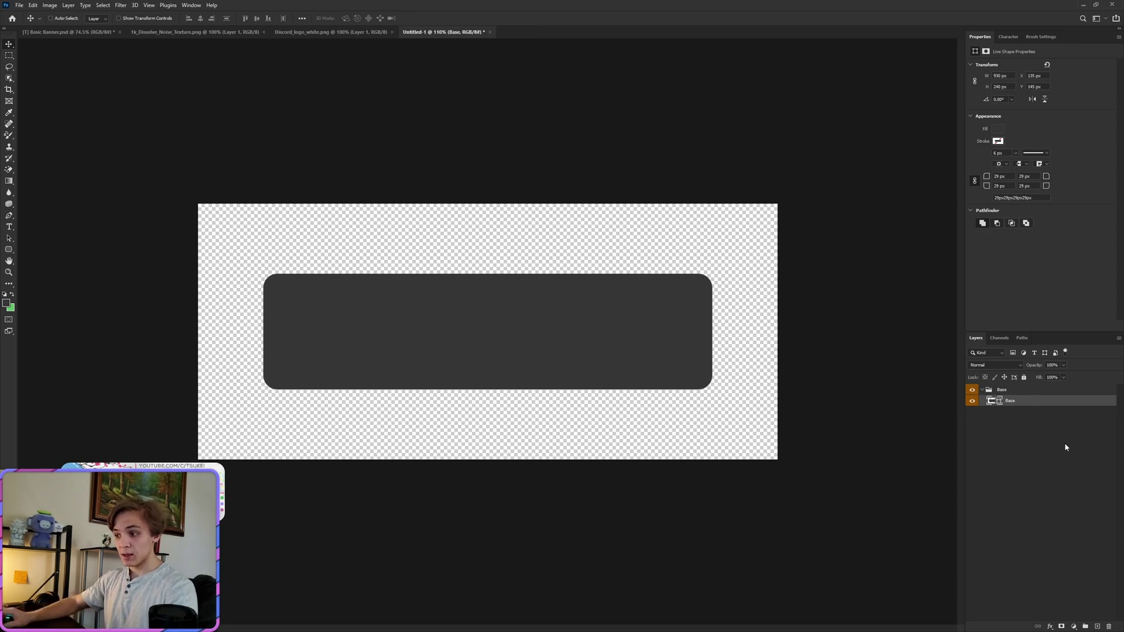
click(1098, 626)
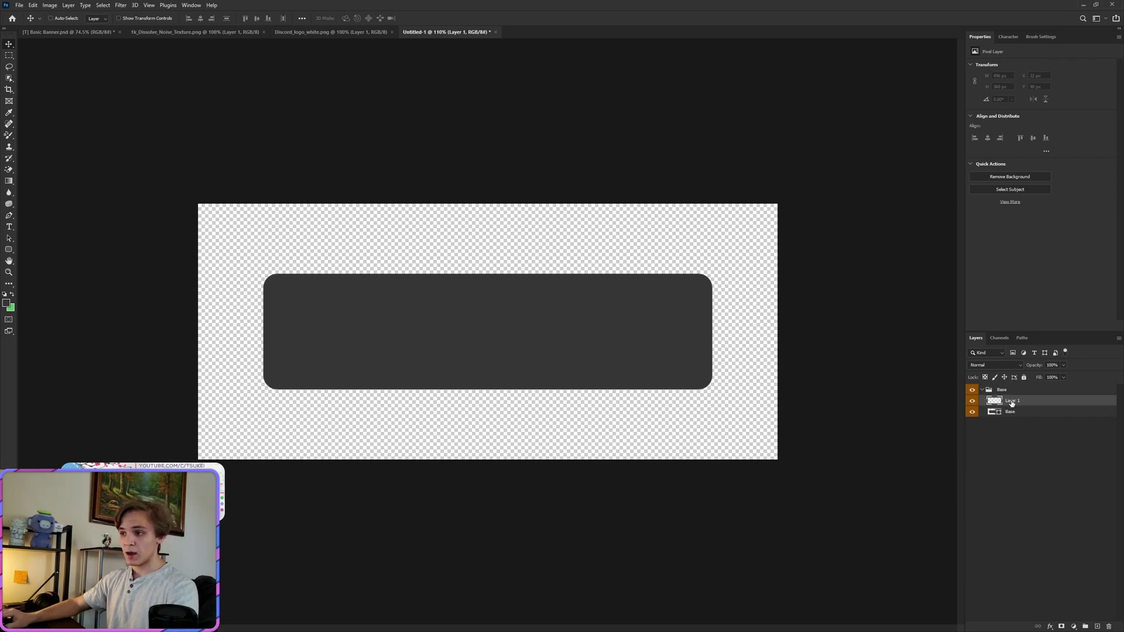
Step: Clip Layer 1 to the Base shape and draw a thin rectangle strip along its bottom edge
right_click(1011, 403)
click(1053, 199)
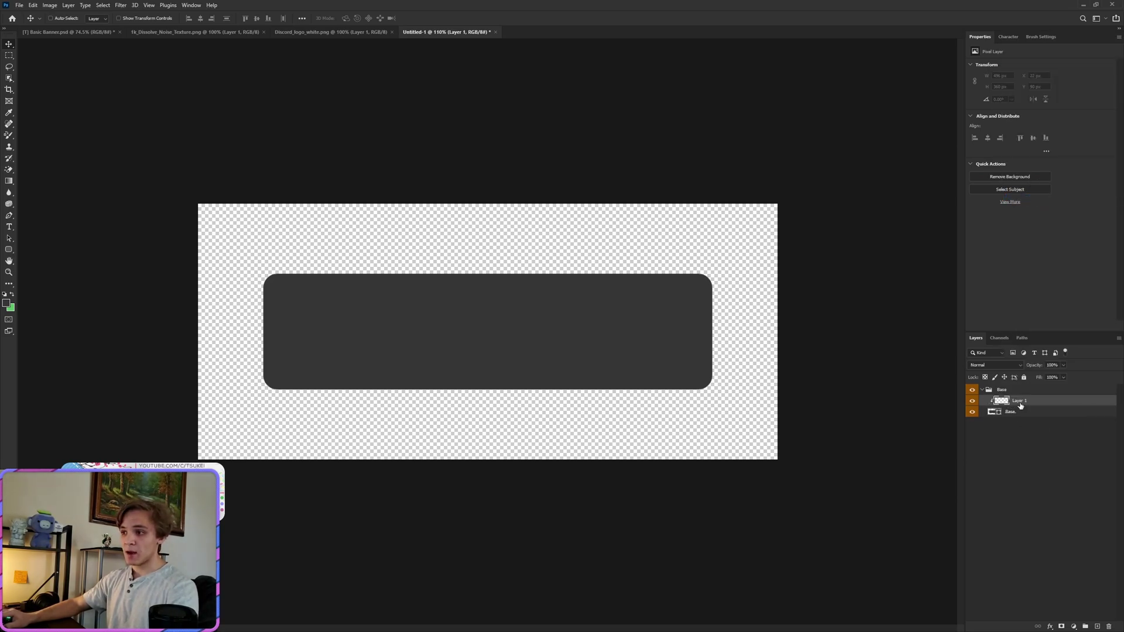
click(9, 249)
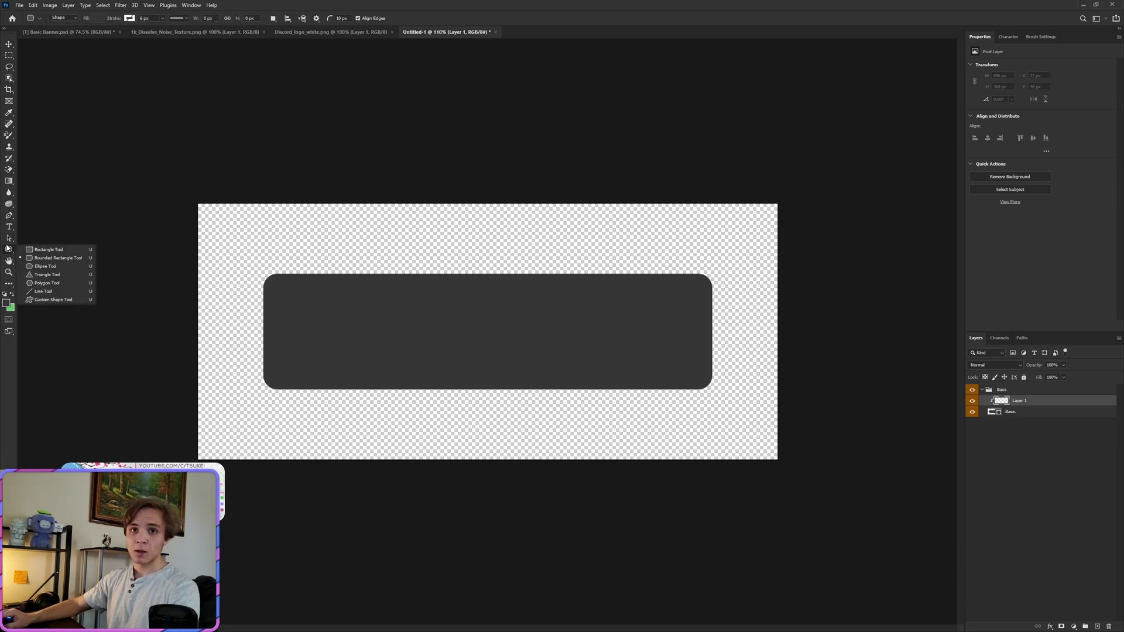
click(28, 250)
drag(254, 405, 727, 376)
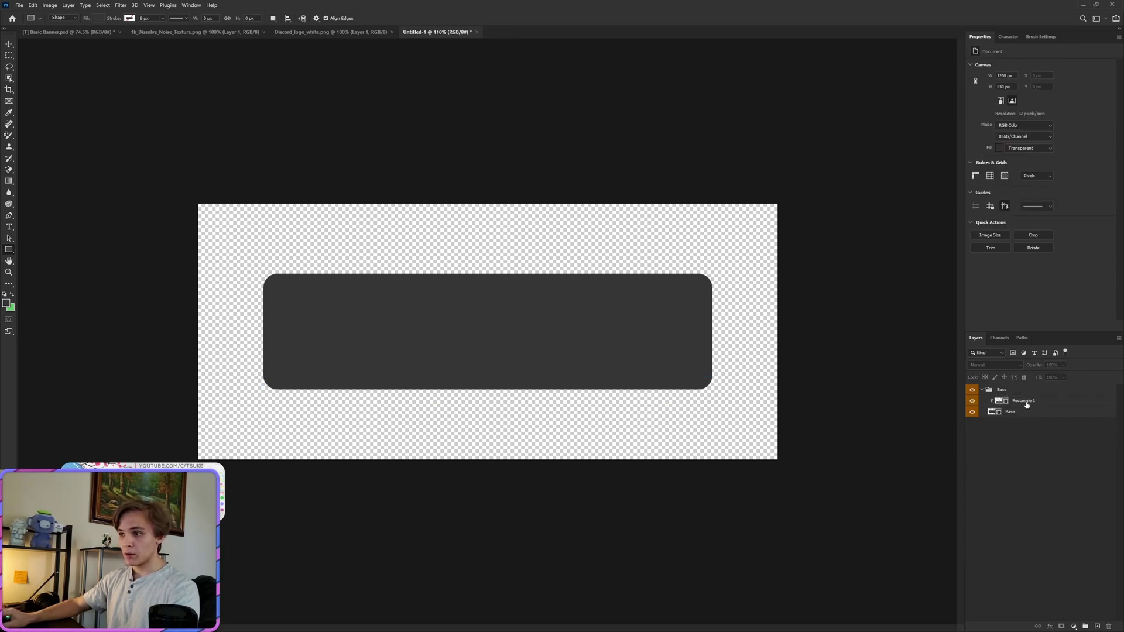
Step: Give the bottom strip a purple-to-pink Gradient Overlay
right_click(1025, 400)
click(1026, 40)
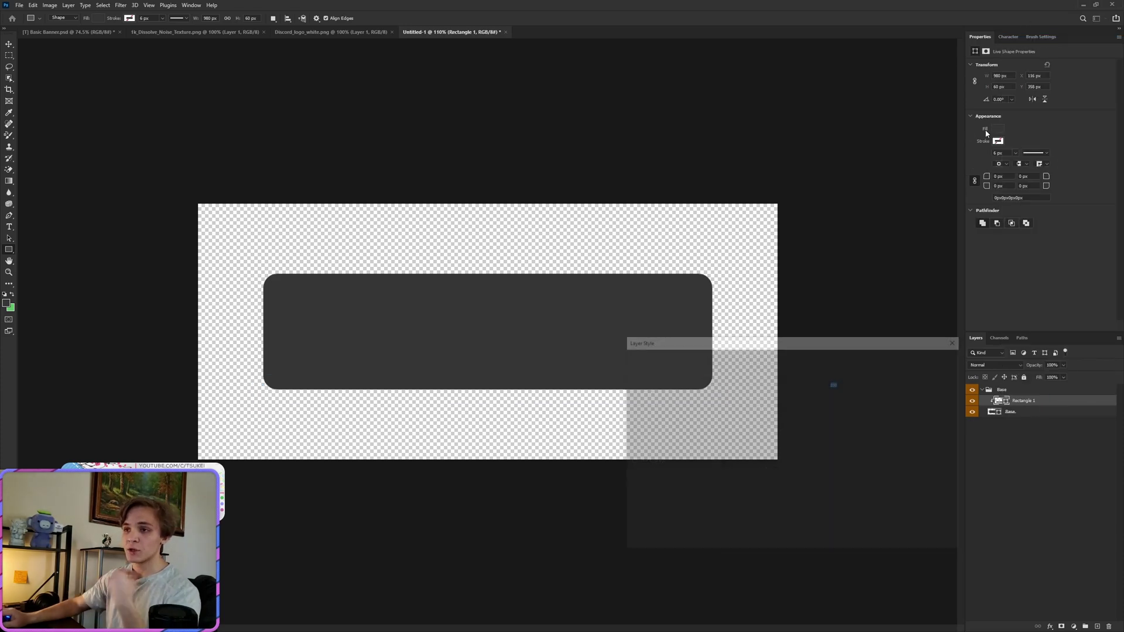
click(654, 473)
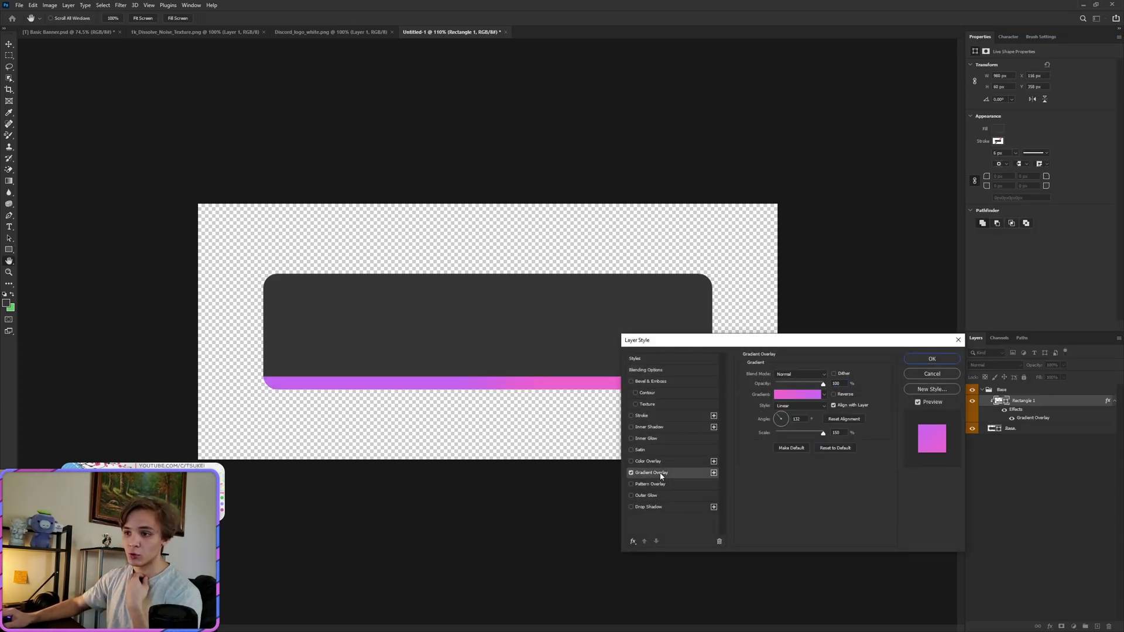
click(798, 394)
click(804, 358)
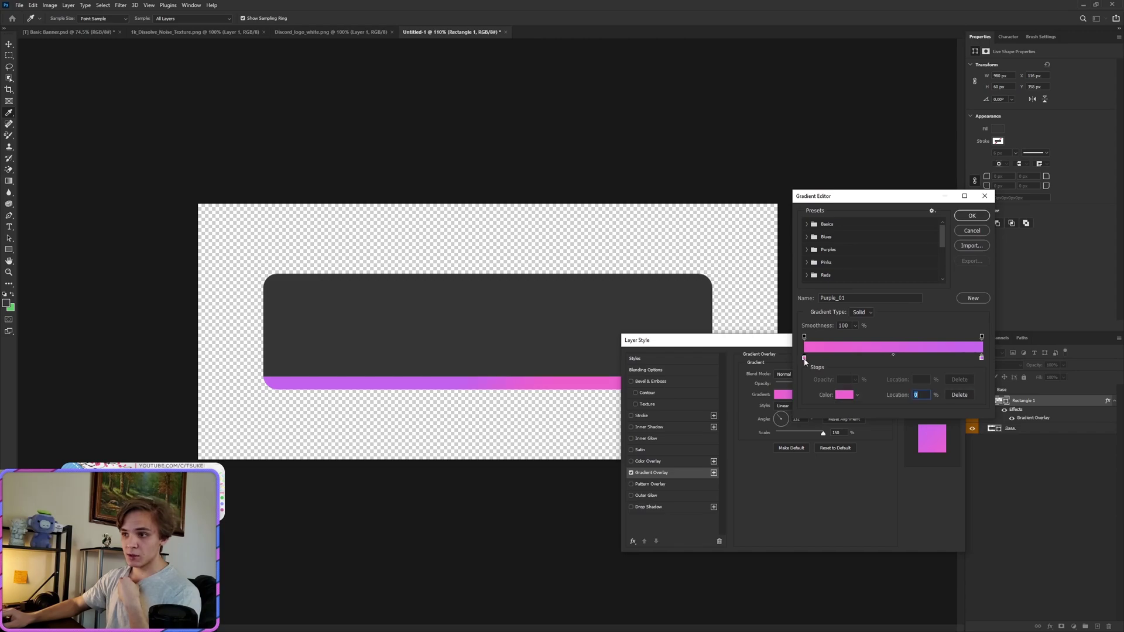
click(844, 395)
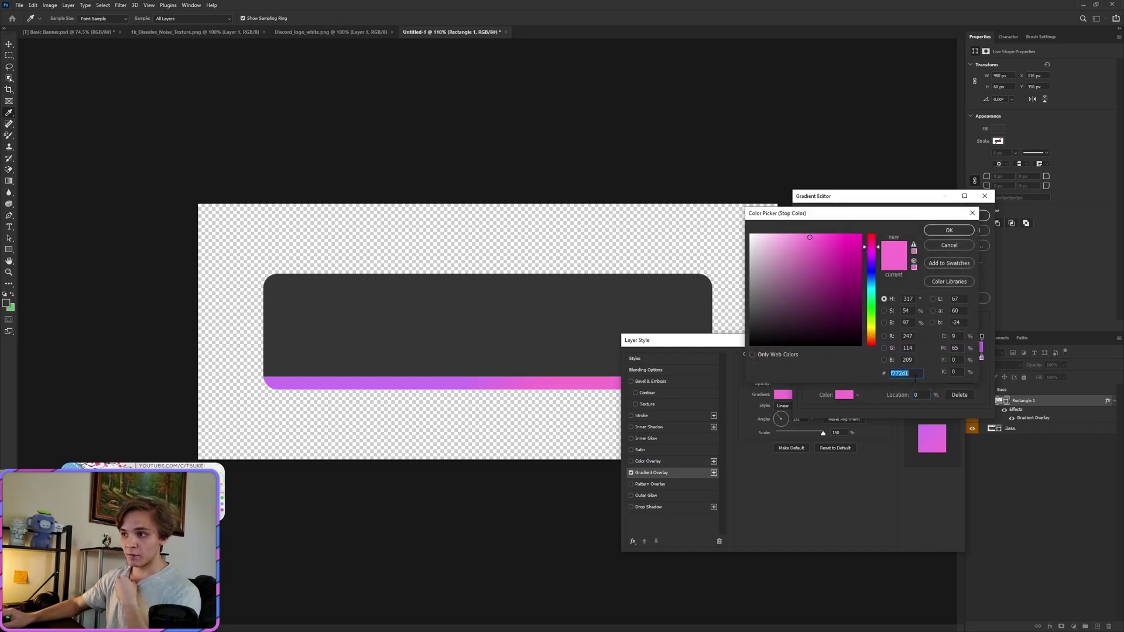
click(959, 248)
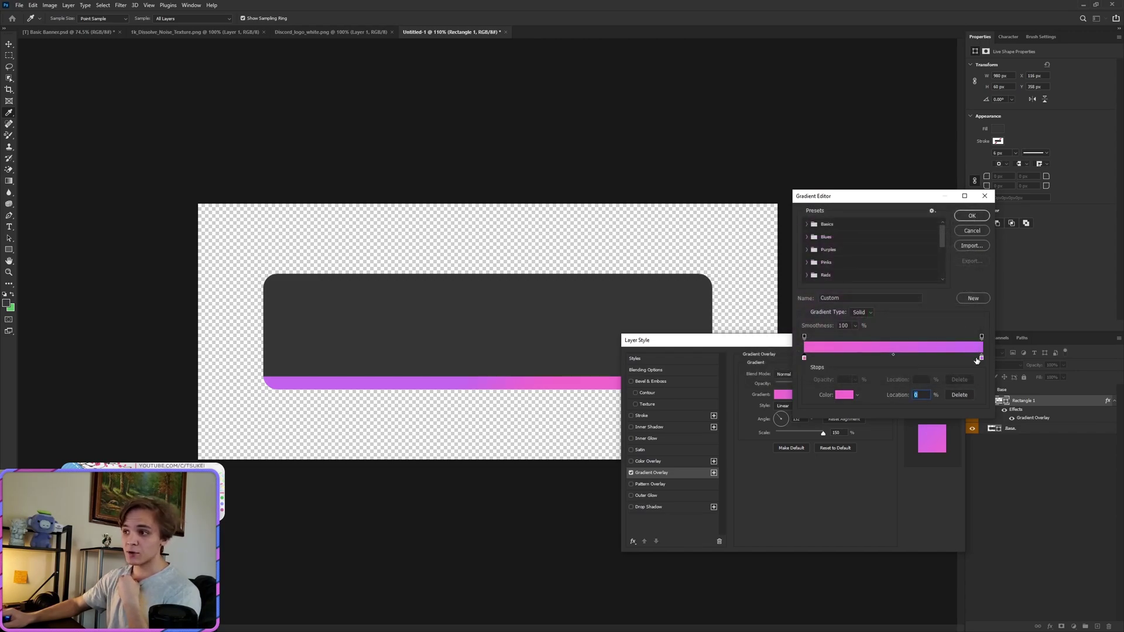
click(845, 395)
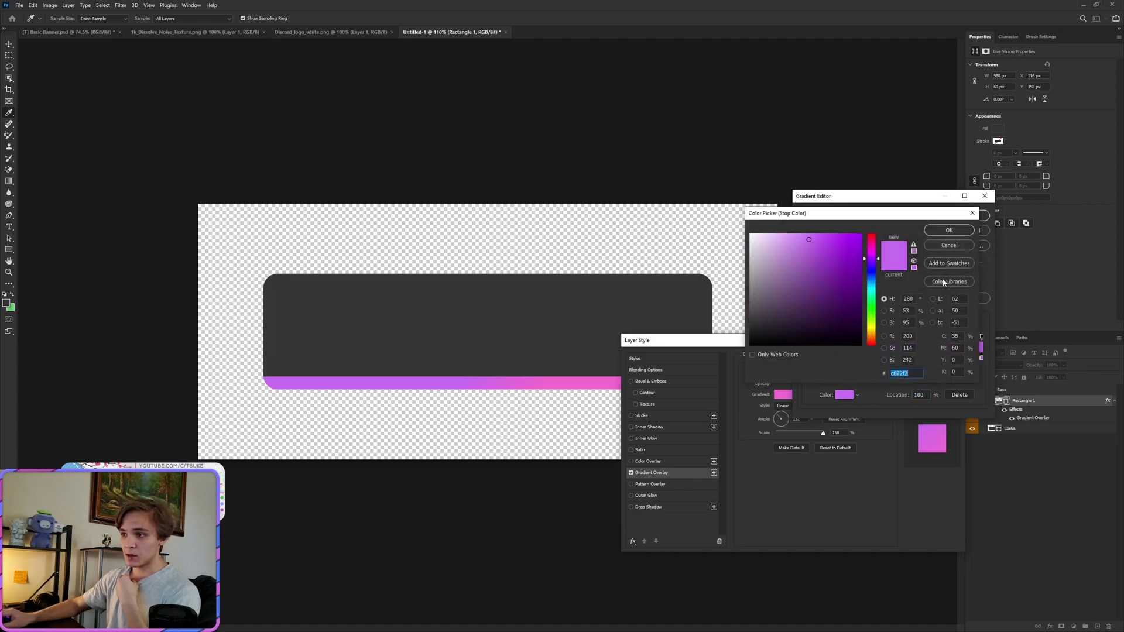
click(941, 248)
click(968, 217)
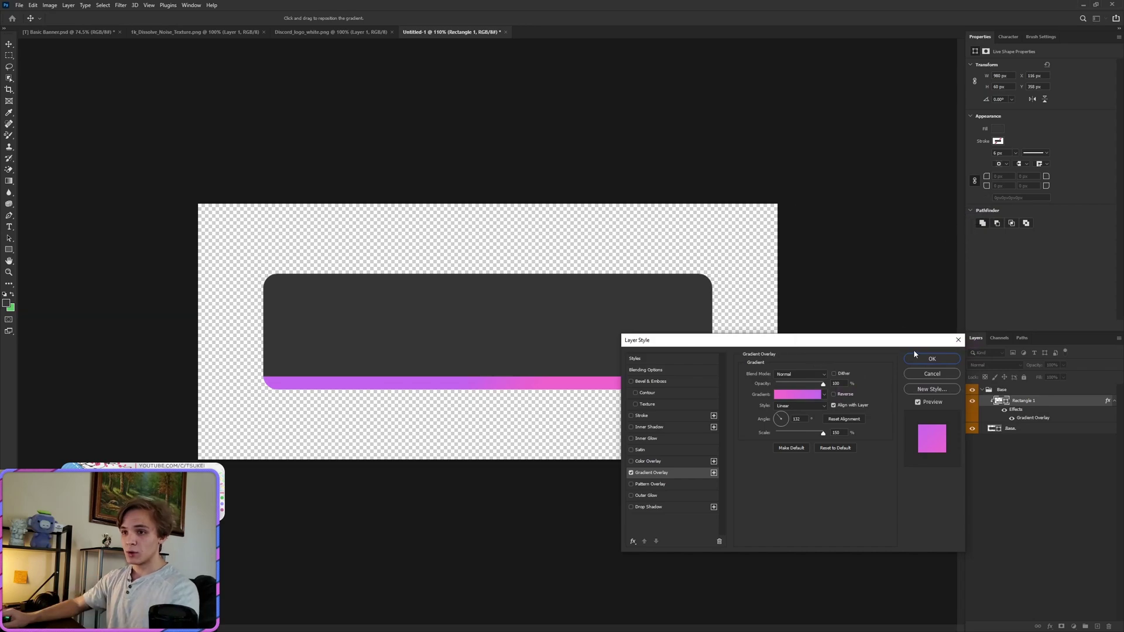
click(932, 359)
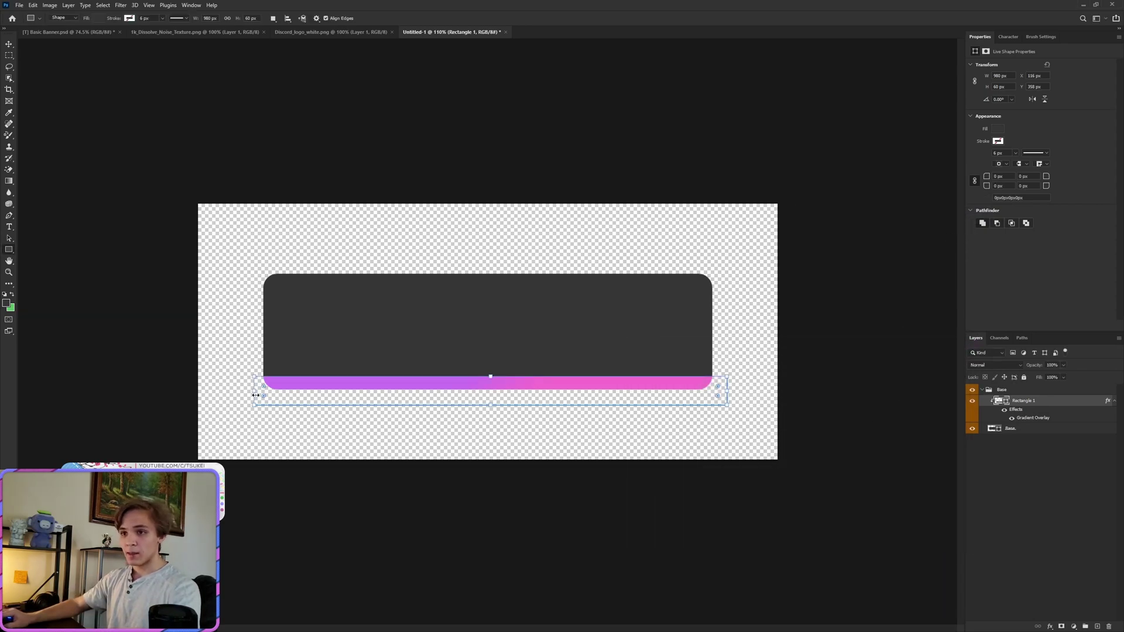
Step: Rename the strip's layer to 'Bottom Piece'
click(1058, 436)
double_click(1024, 401)
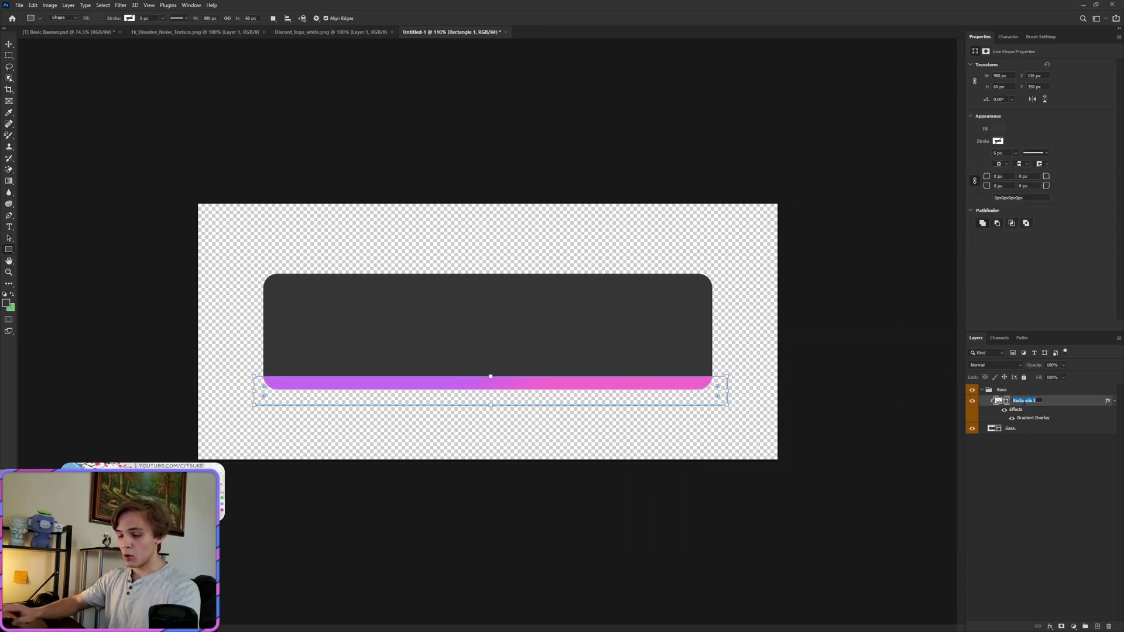
text(Bottom B)
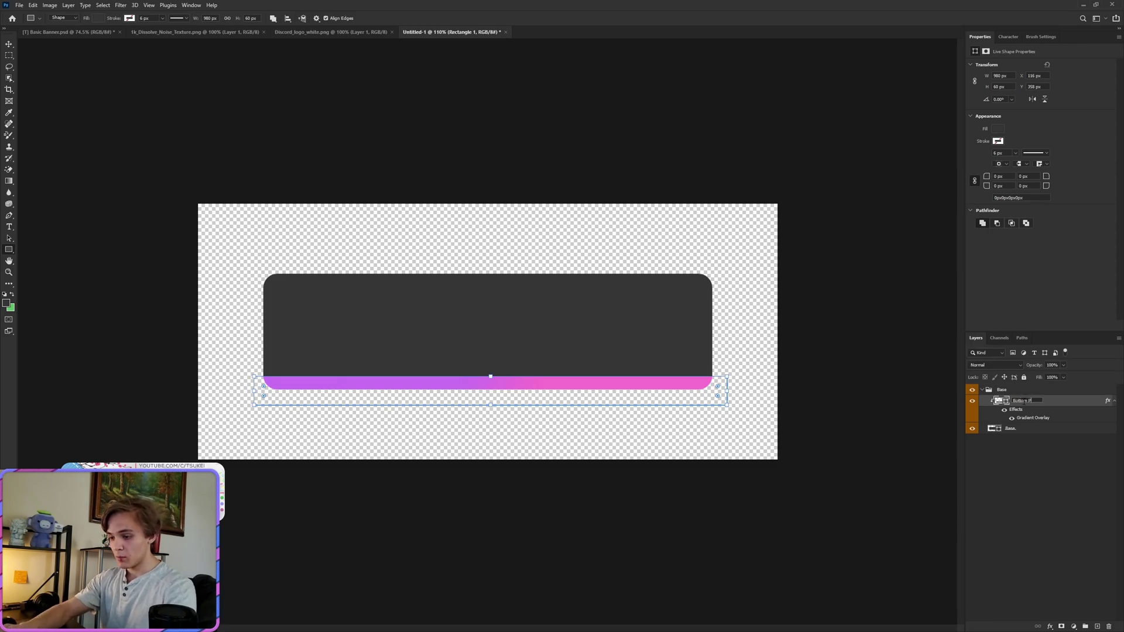
text(iece)
key(Return)
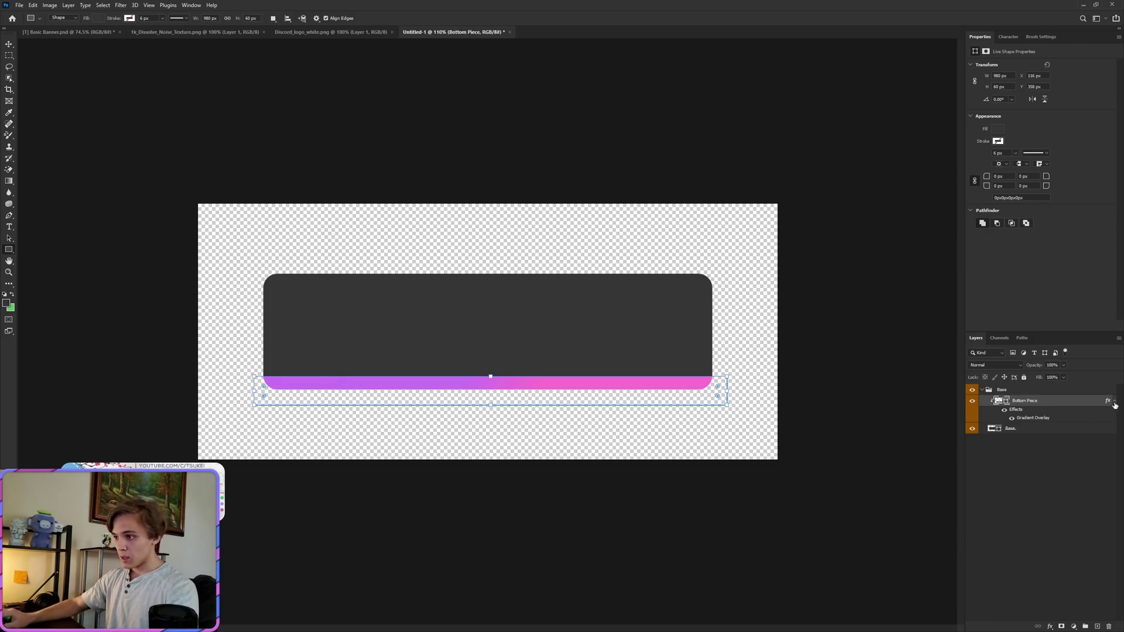
Step: Add an Inner Shadow effect to the Bottom Piece layer
click(1115, 401)
right_click(1101, 401)
click(1071, 38)
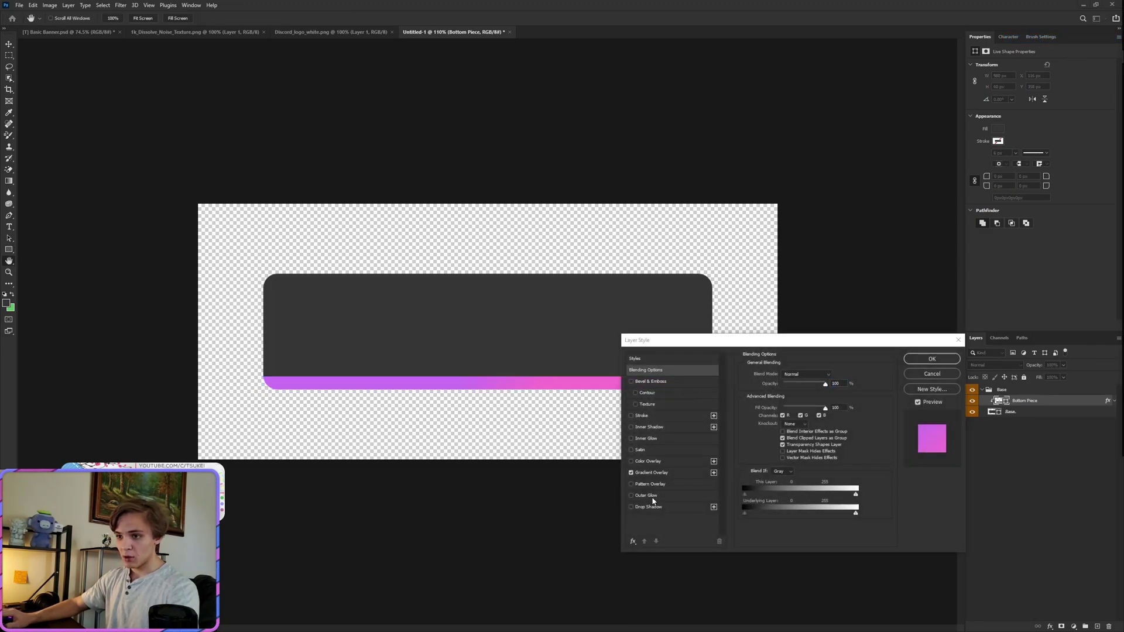
click(653, 428)
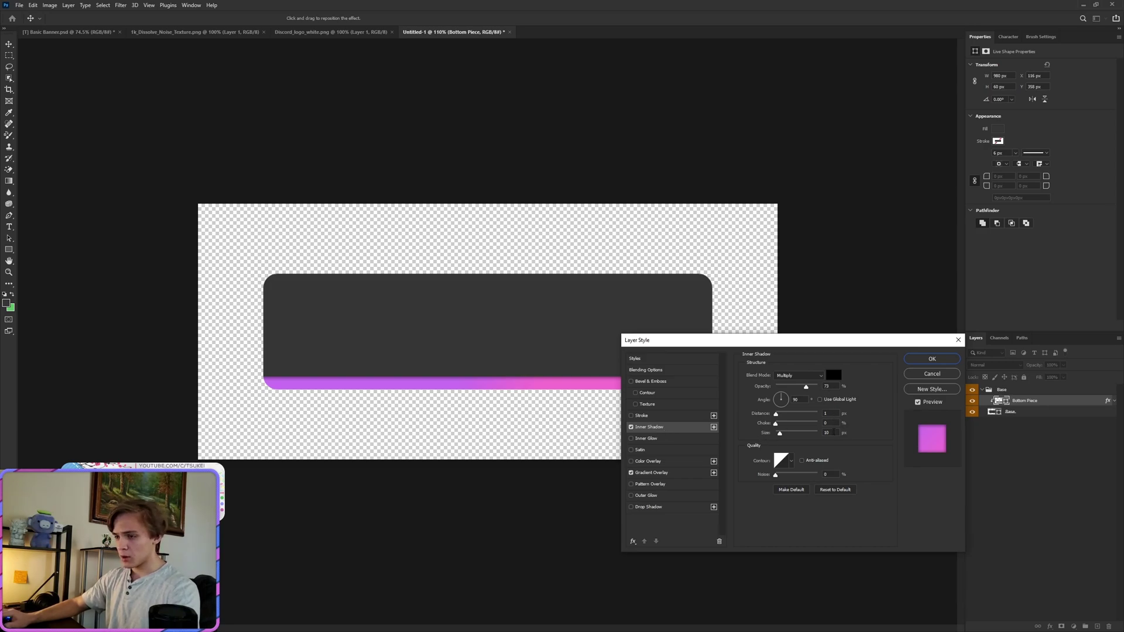
click(932, 359)
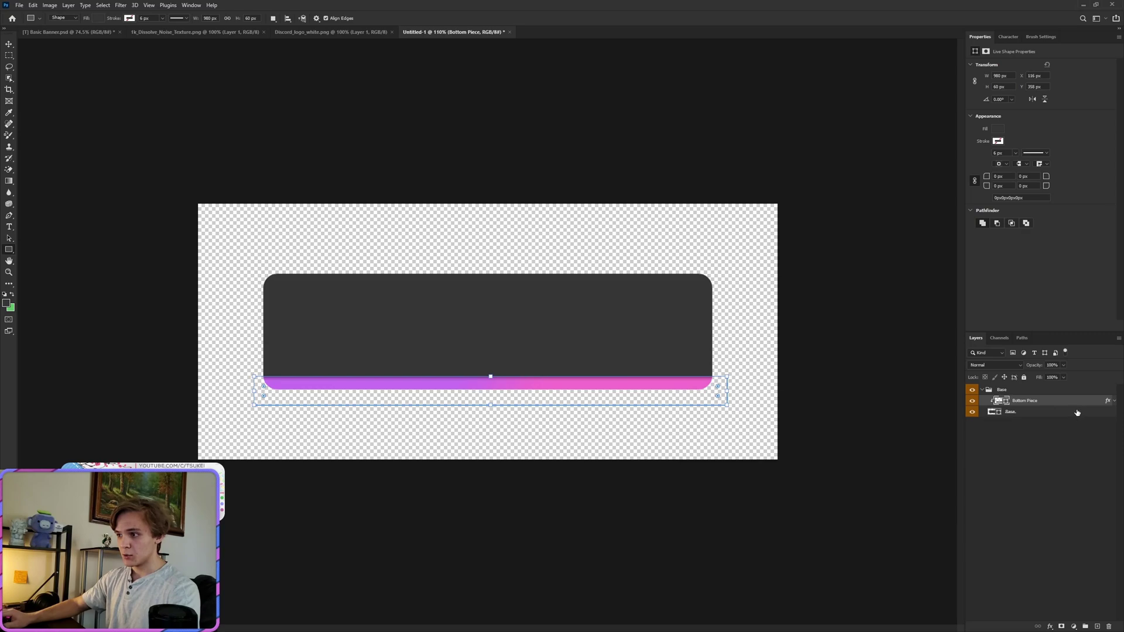
Step: Add a layer above Base and drag the noise texture into the banner document
click(1042, 414)
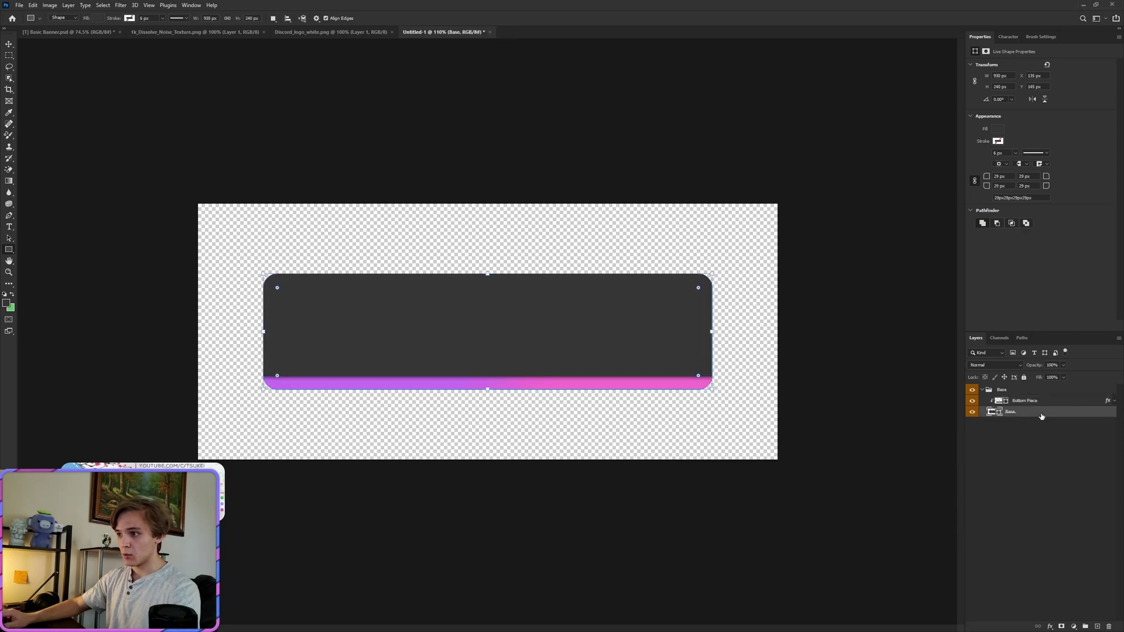
click(1098, 627)
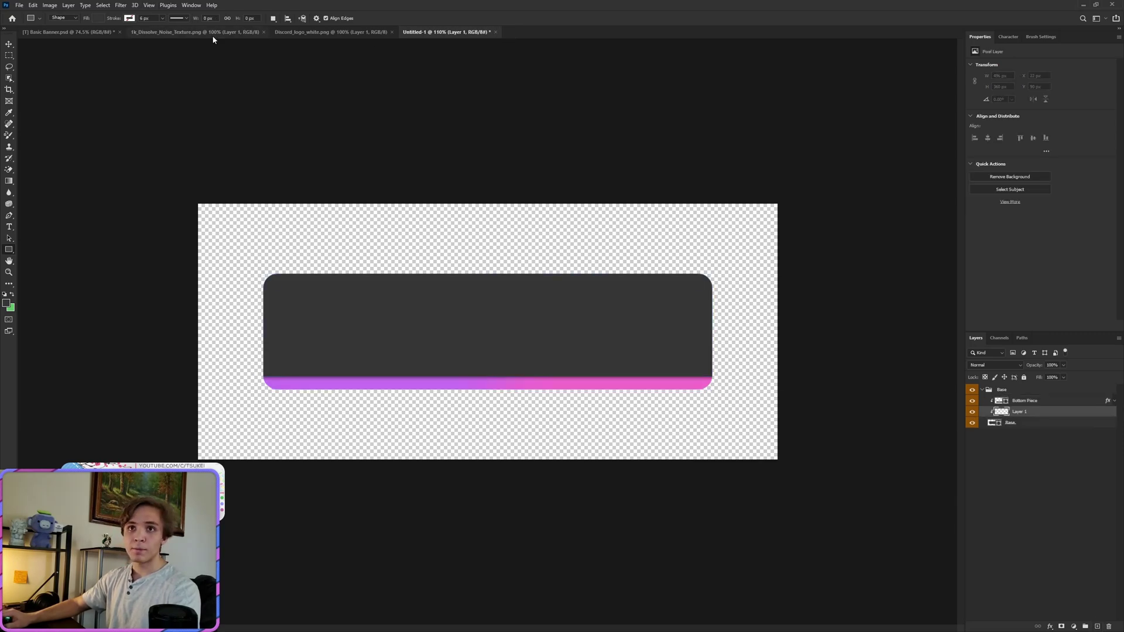
click(195, 33)
click(8, 45)
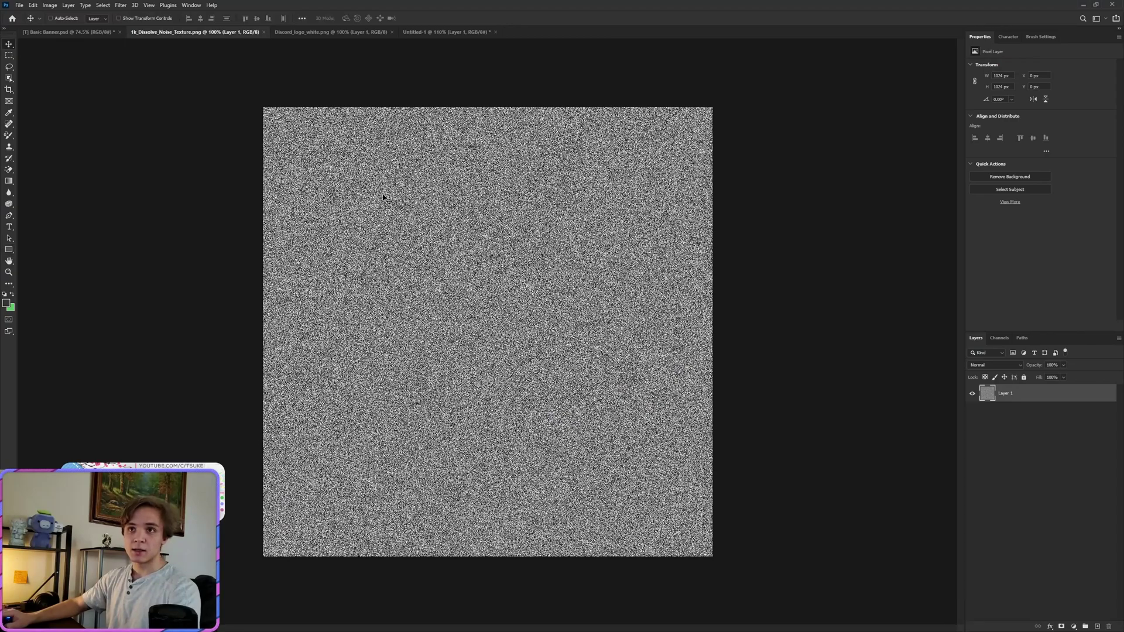
drag(384, 197, 433, 331)
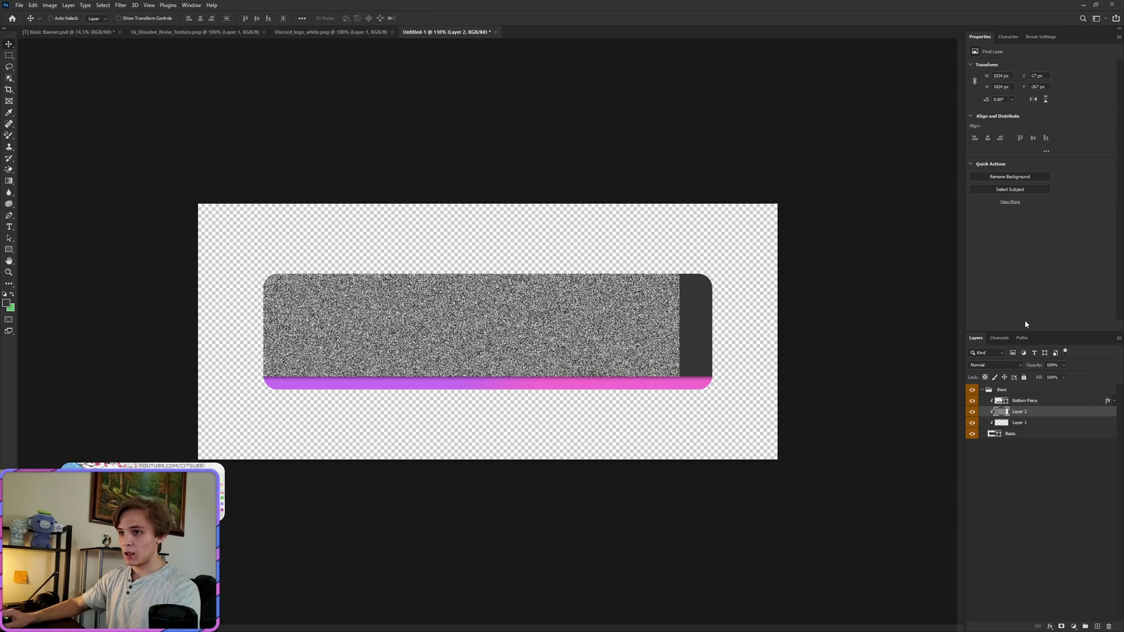
Step: Set the noise layer to Overlay at 13% opacity and position it over the banner
click(995, 364)
click(993, 471)
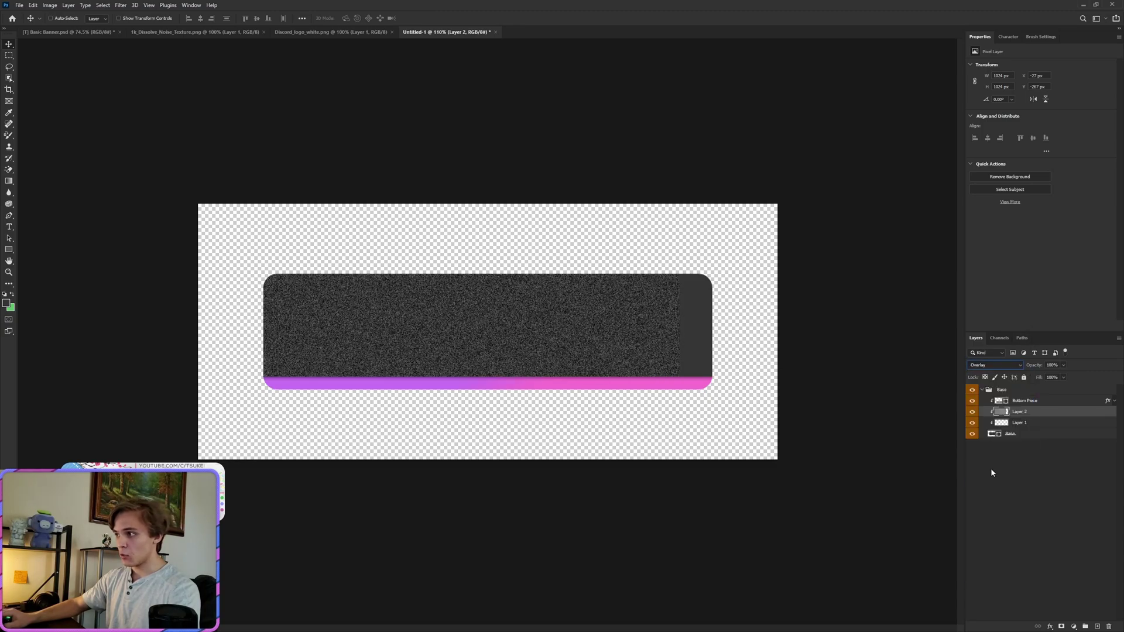
click(1052, 364)
text(13)
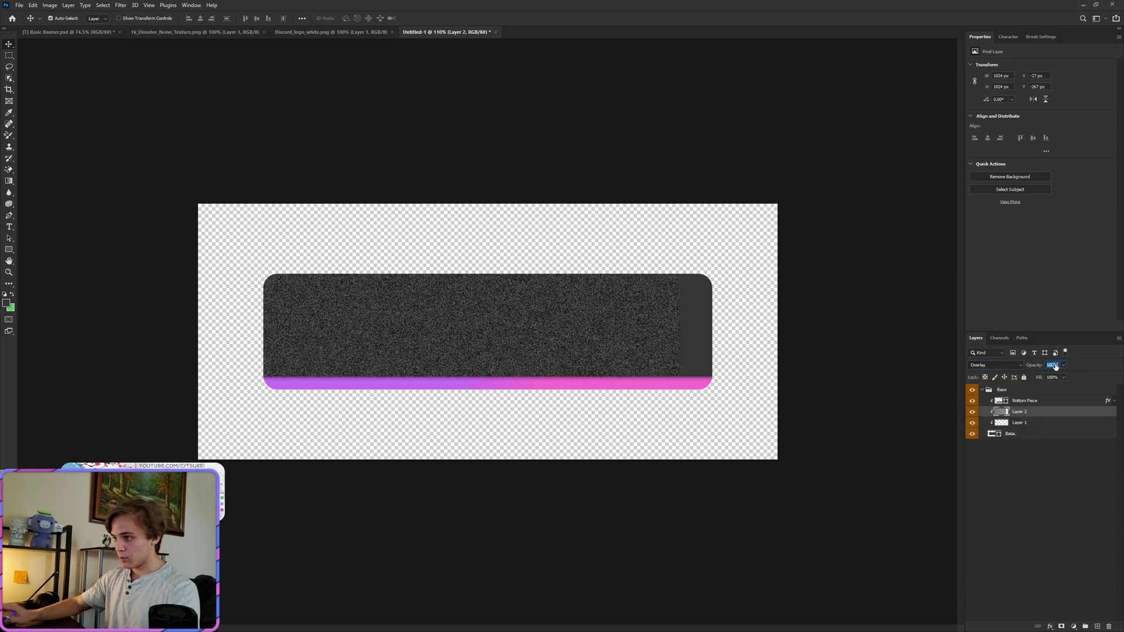
key(Return)
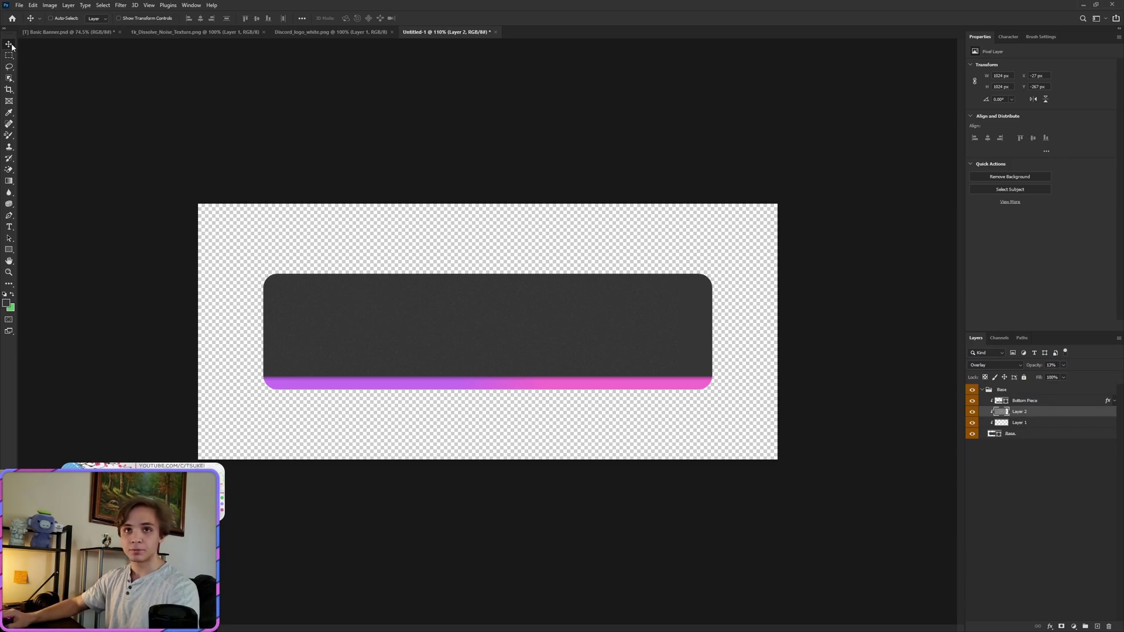
drag(435, 311, 499, 339)
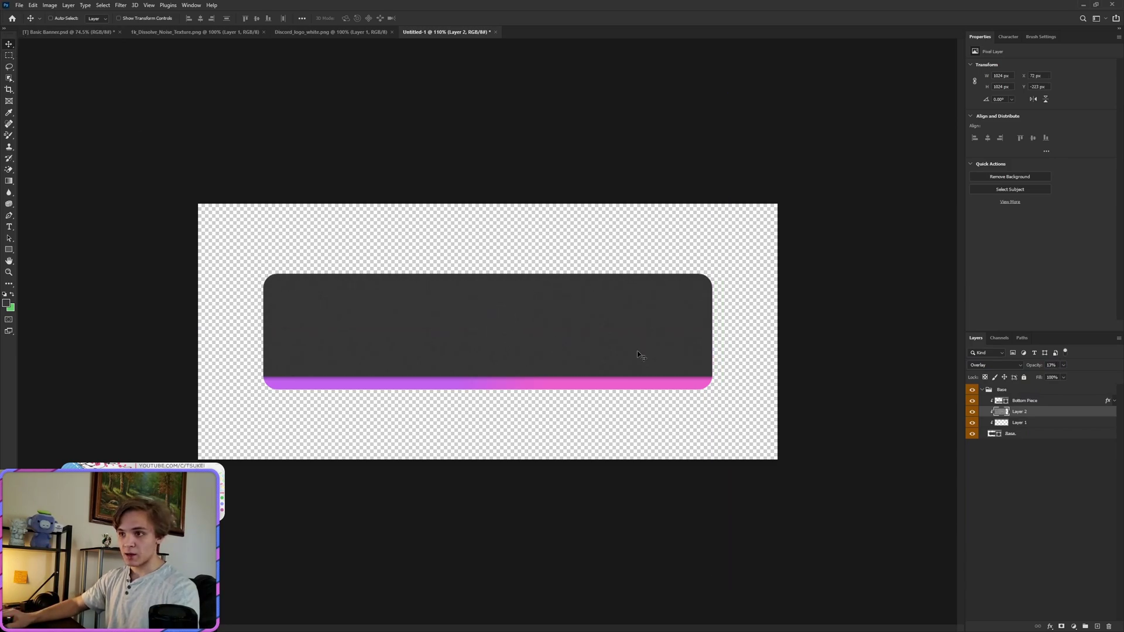
Step: Add a faint purple-pink Gradient Overlay in Overlay blend mode to the Base layer
click(1013, 433)
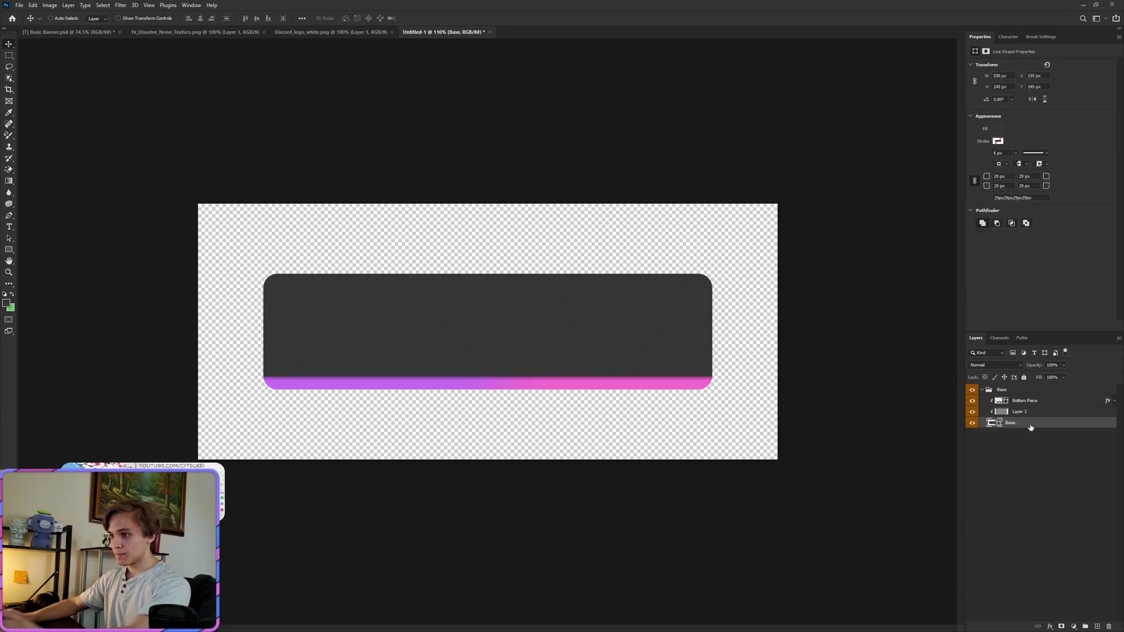
right_click(1016, 432)
click(1025, 67)
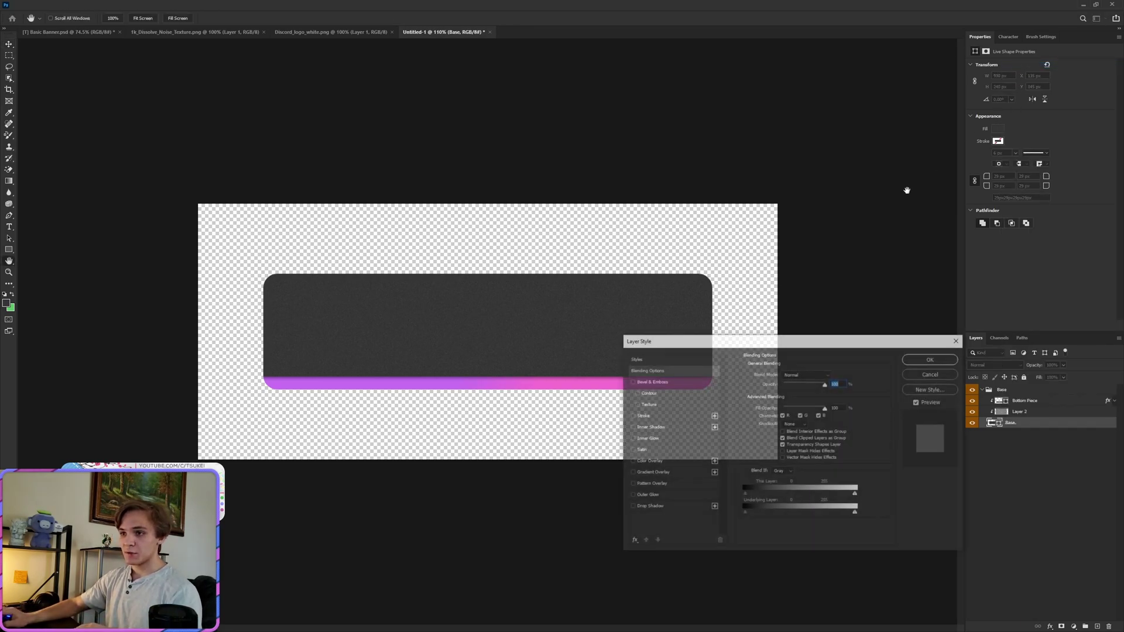
click(651, 472)
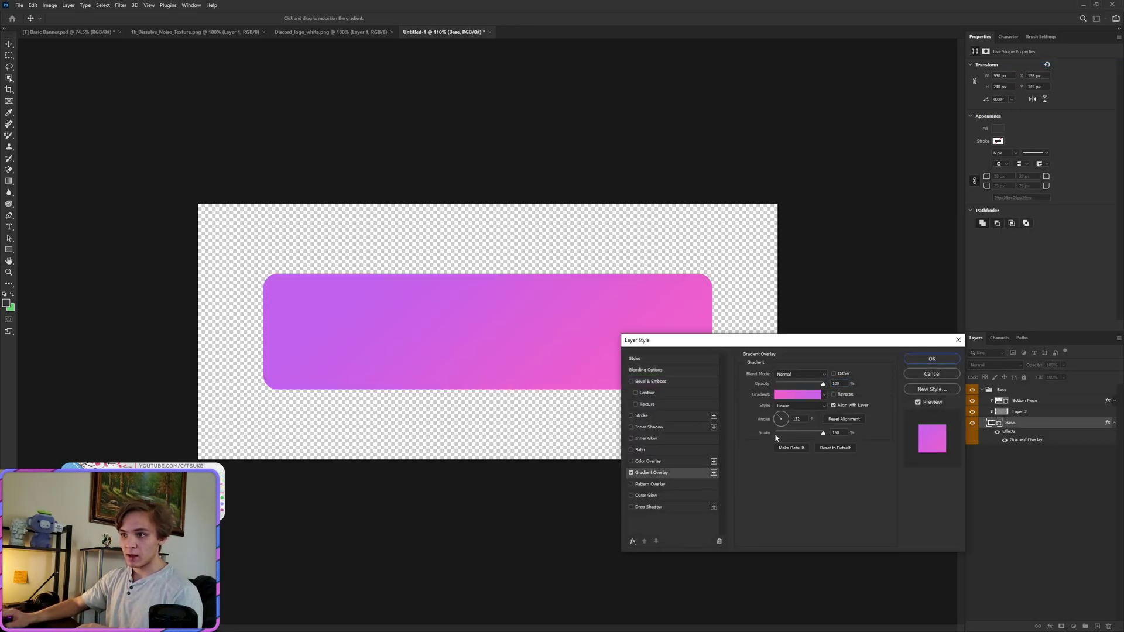
drag(815, 384, 781, 383)
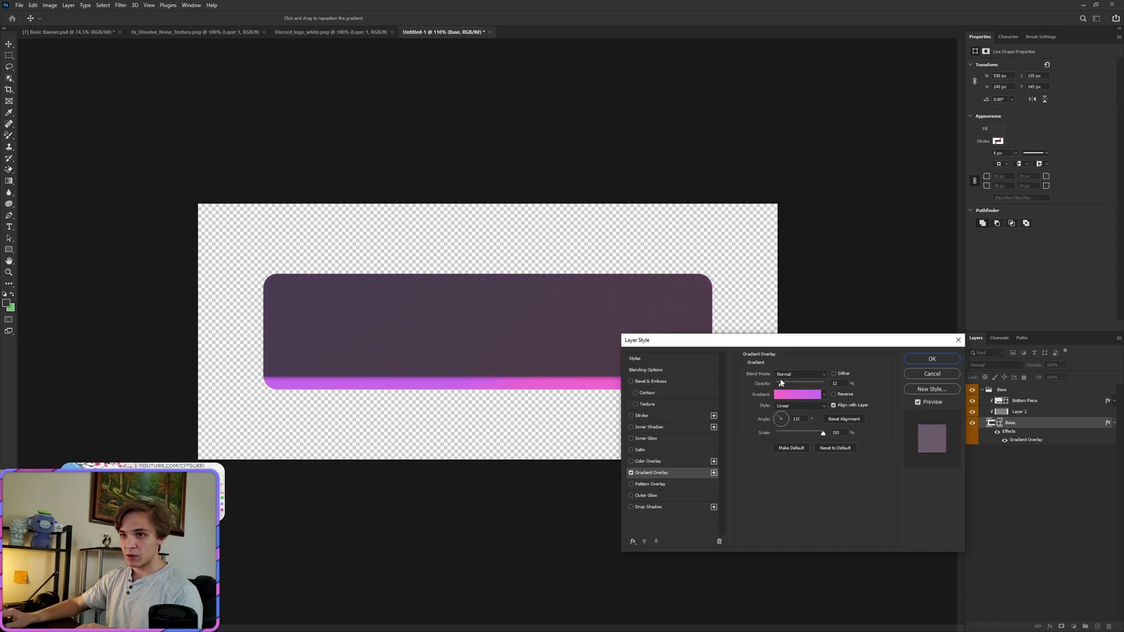
click(788, 374)
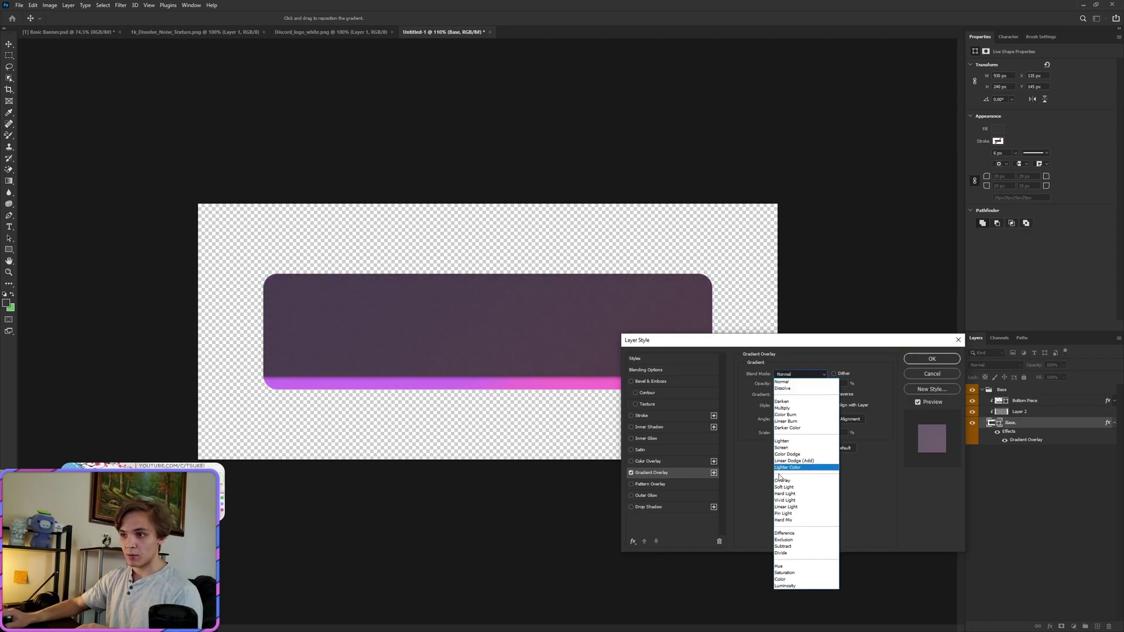
click(784, 481)
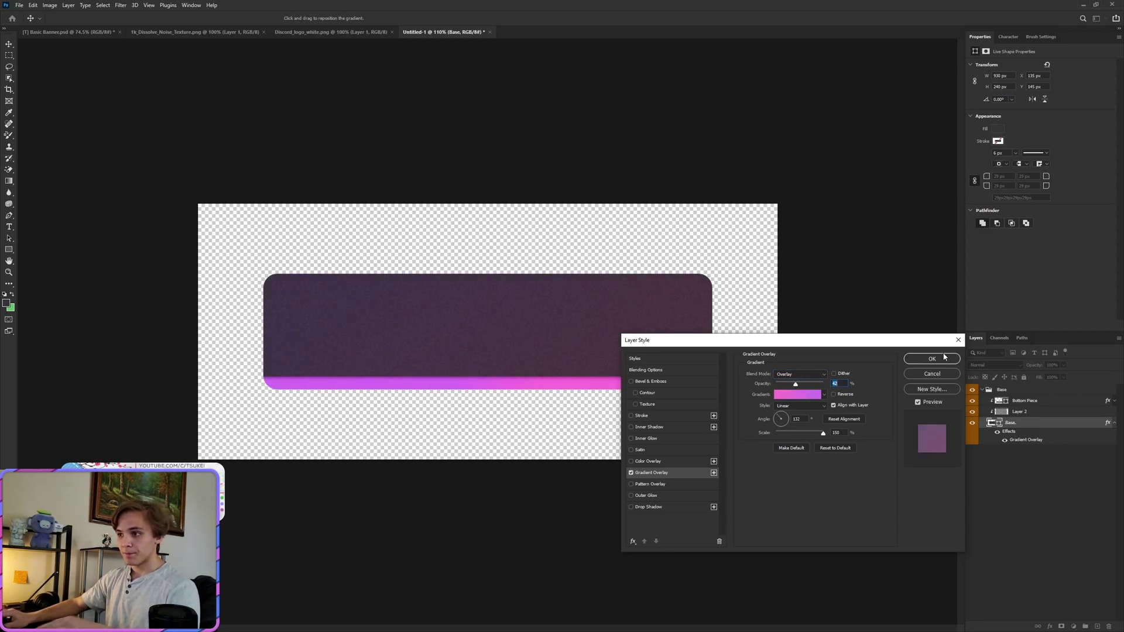
key(Return)
Step: Collapse the Base group and put a new empty layer in a group named 'Text'
click(1114, 423)
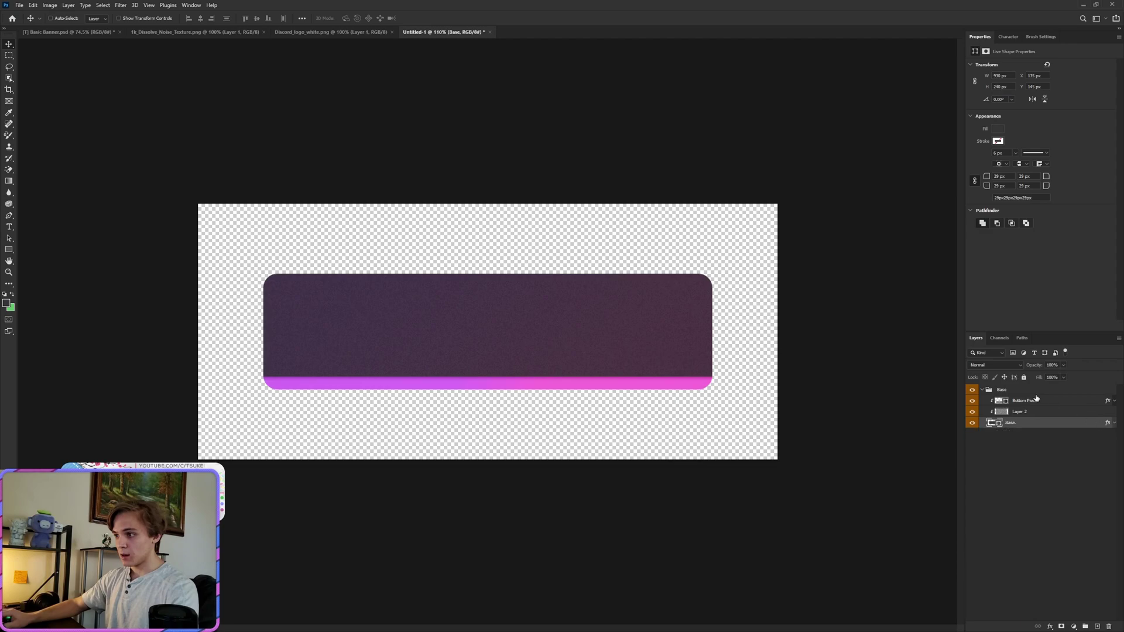
click(983, 391)
click(1097, 627)
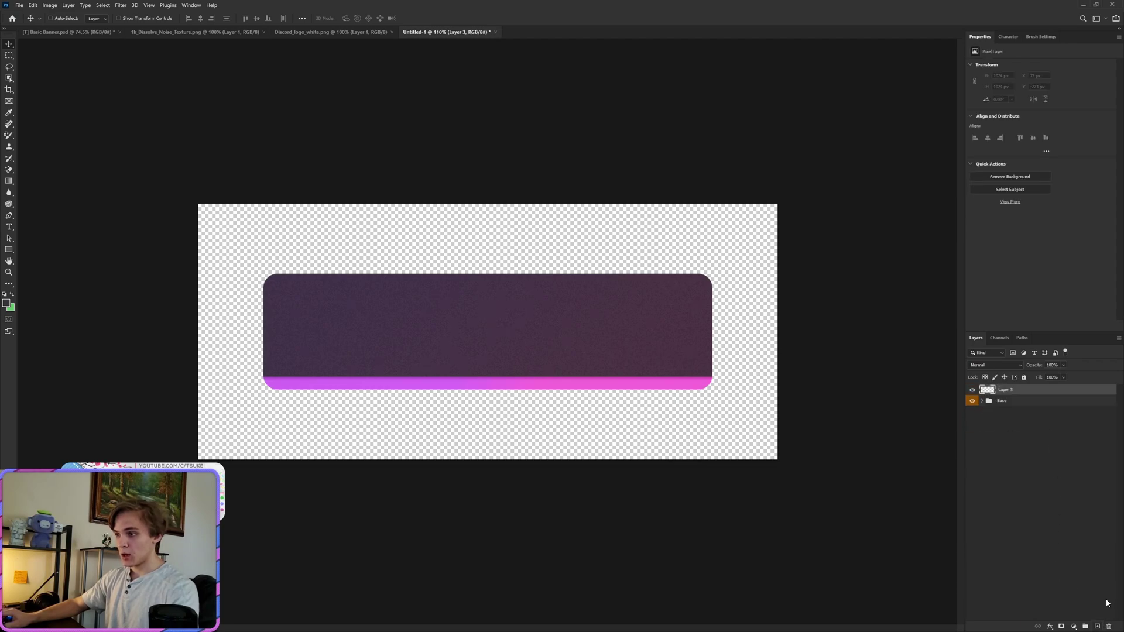
key(ctrl+g)
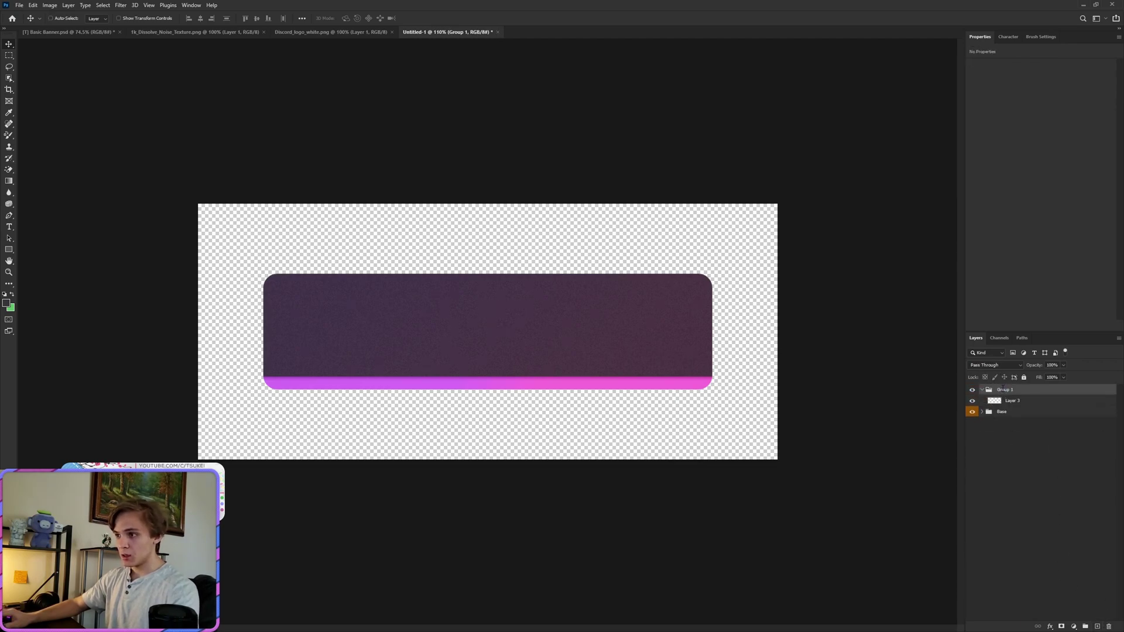
double_click(1002, 390)
text(Text)
key(Return)
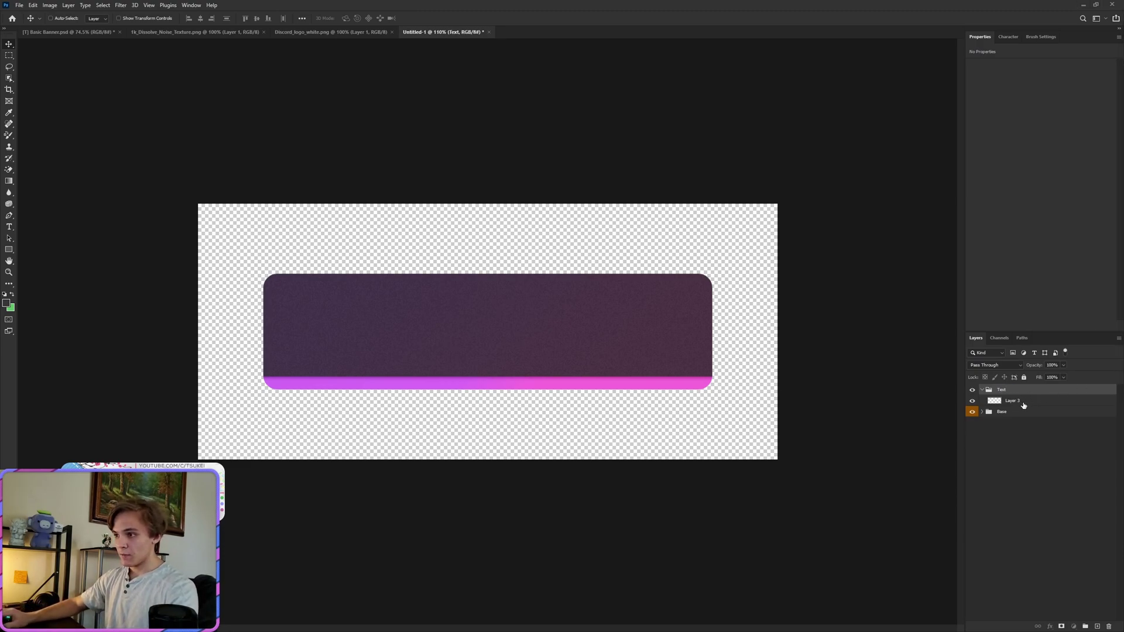
Step: Type 'RULES' on the banner inside the Text group
click(1024, 404)
click(10, 227)
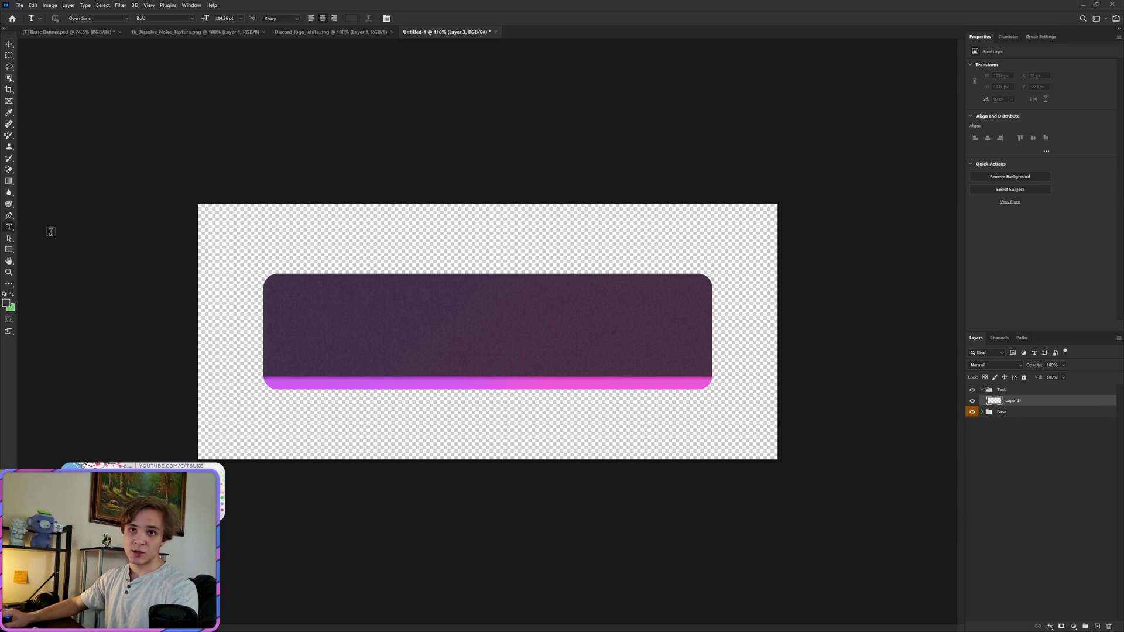
click(436, 335)
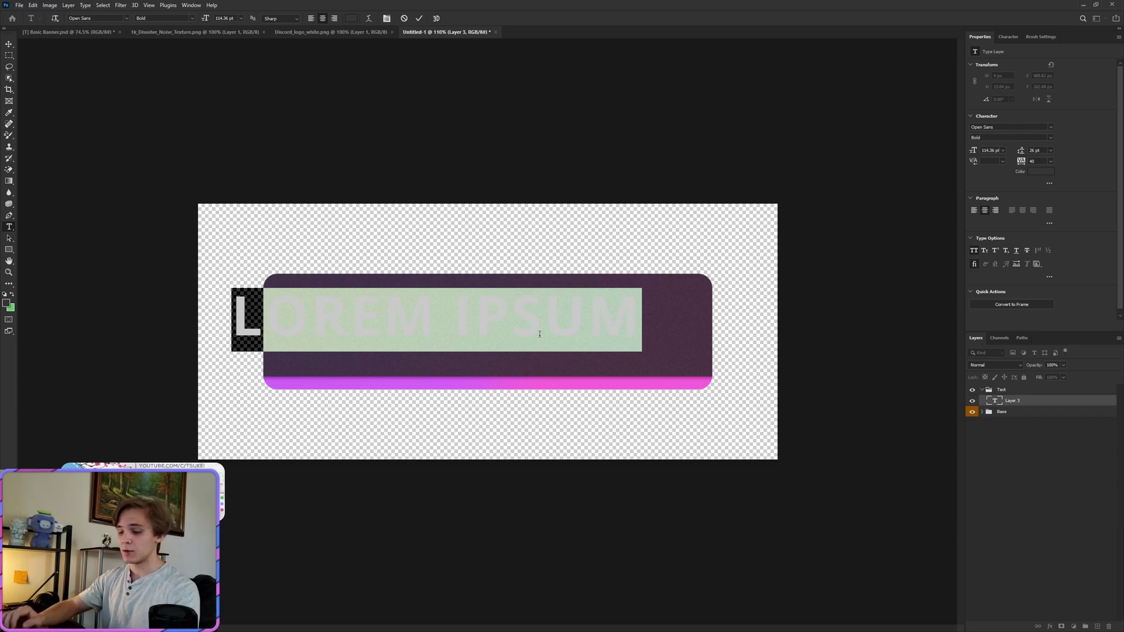
text(RULES)
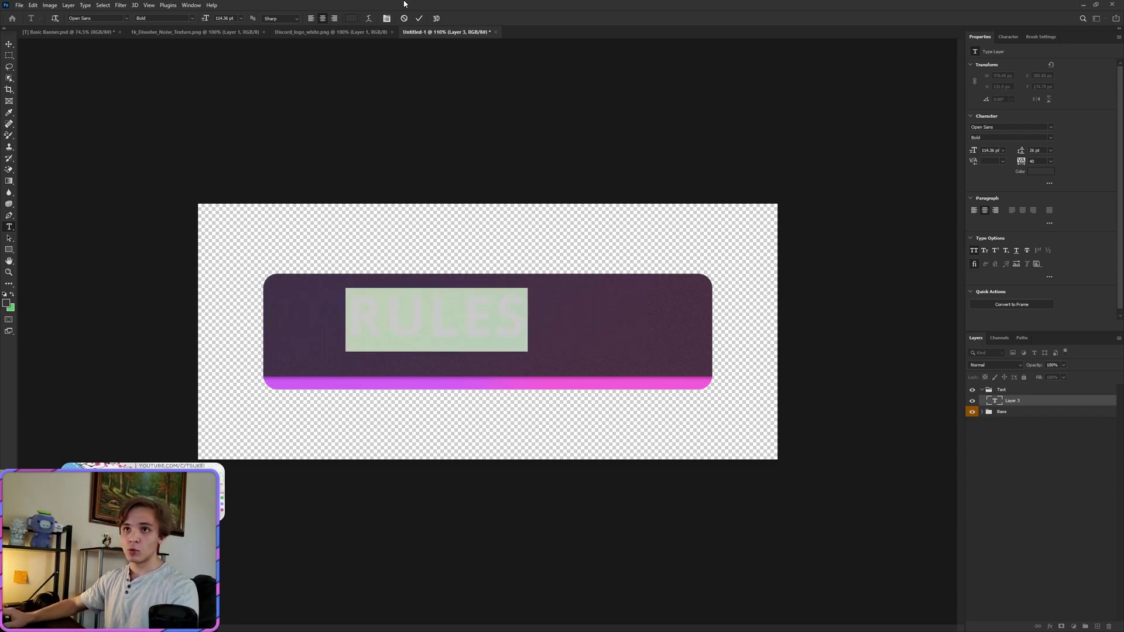
Step: Make the RULES text white and centre it on the banner
click(353, 19)
drag(785, 252, 751, 234)
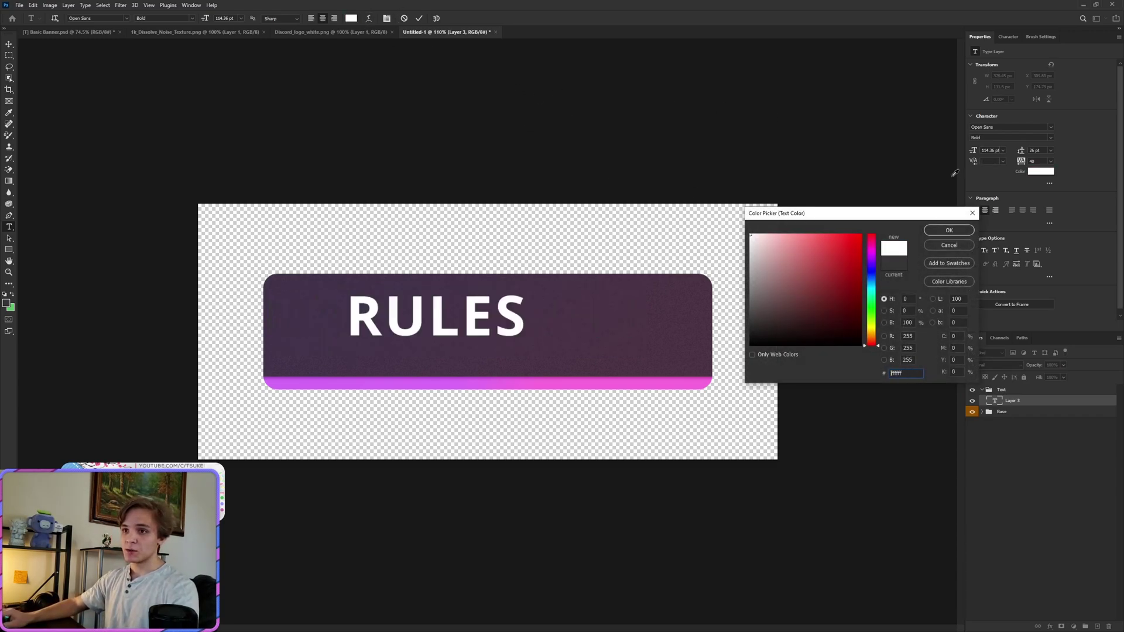
click(929, 231)
click(420, 20)
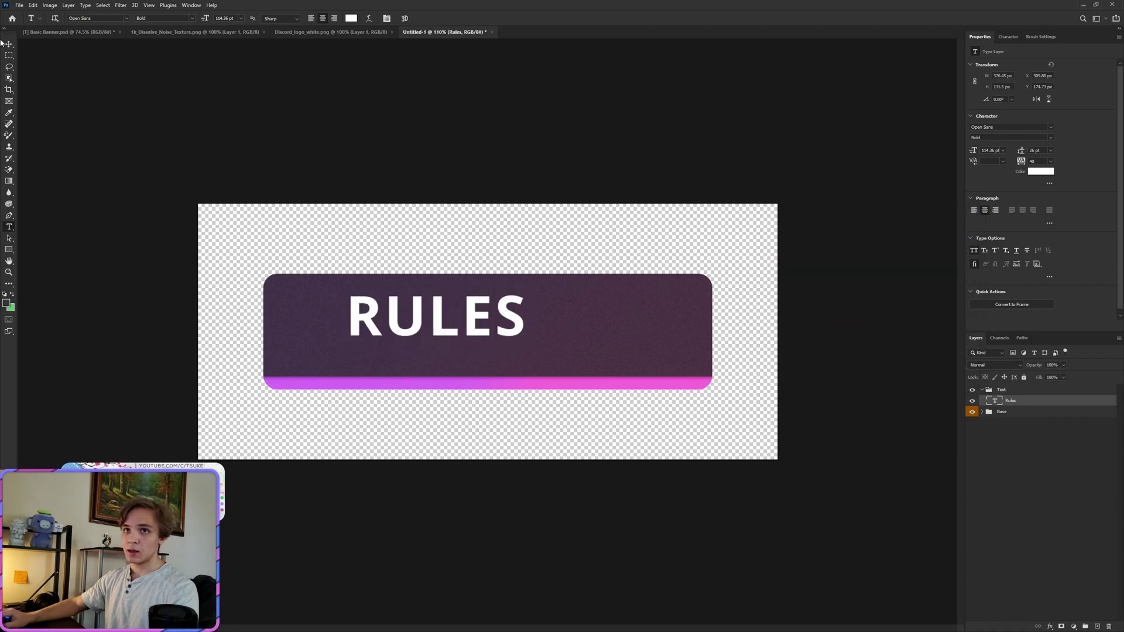
click(9, 45)
drag(415, 314, 489, 333)
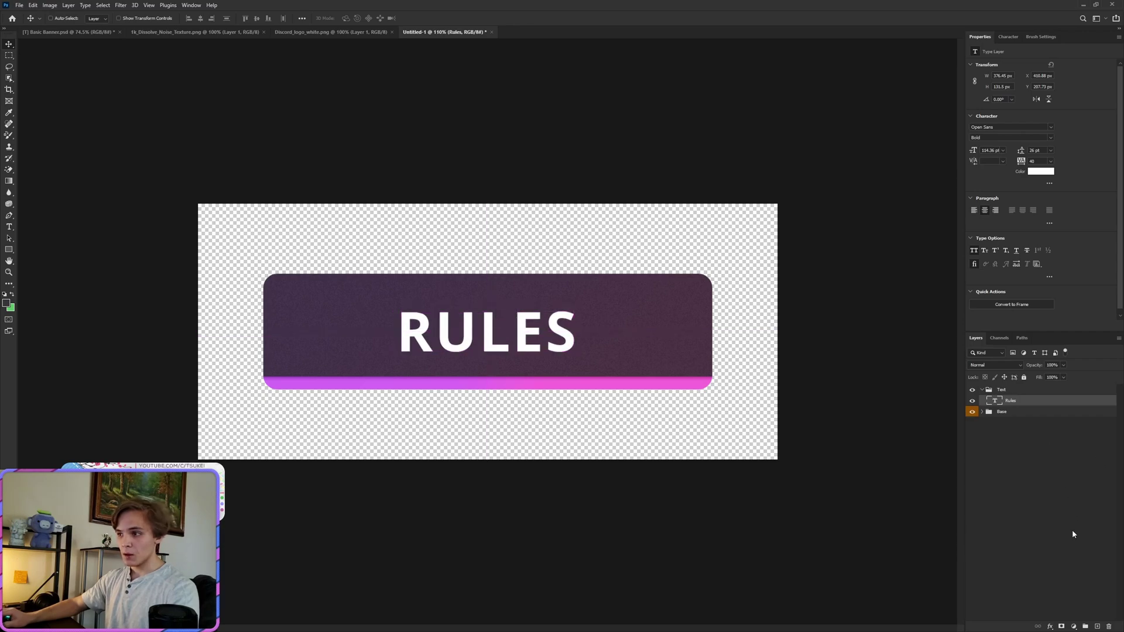
Step: On a new layer, draw a thin rounded-rectangle bar beneath the RULES text
click(1097, 626)
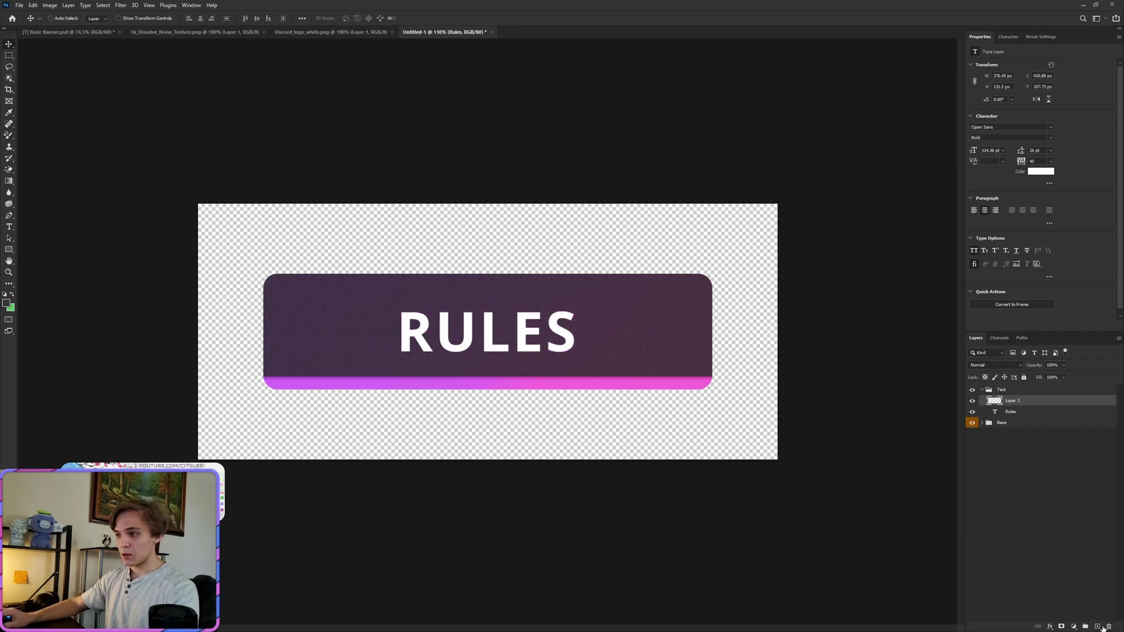
right_click(8, 252)
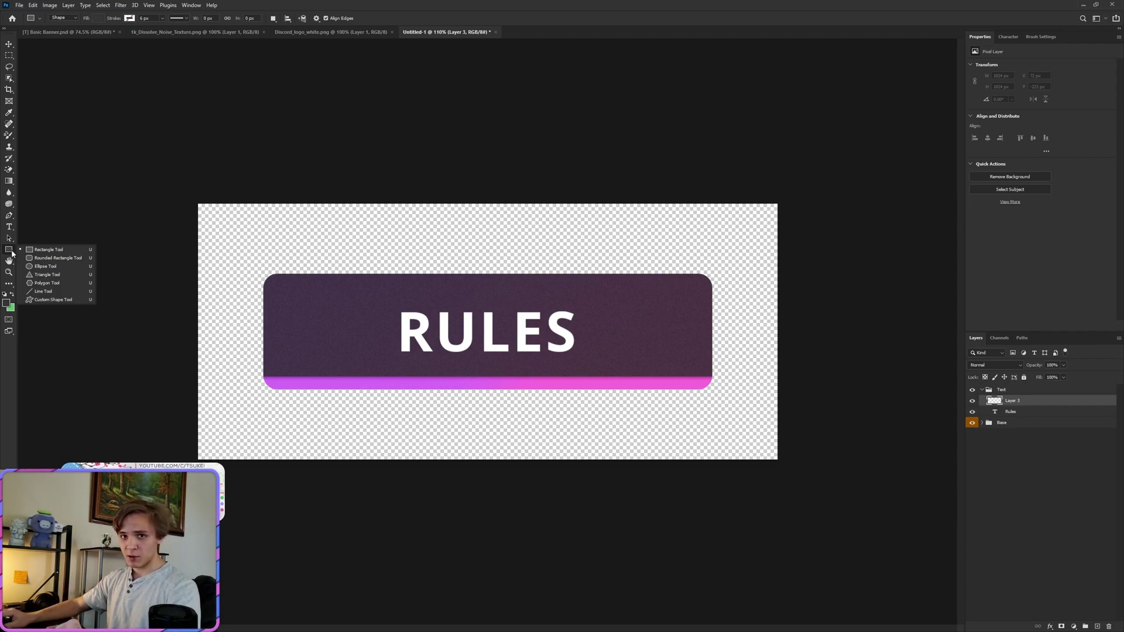
click(34, 259)
scroll(331, 357, up, 5)
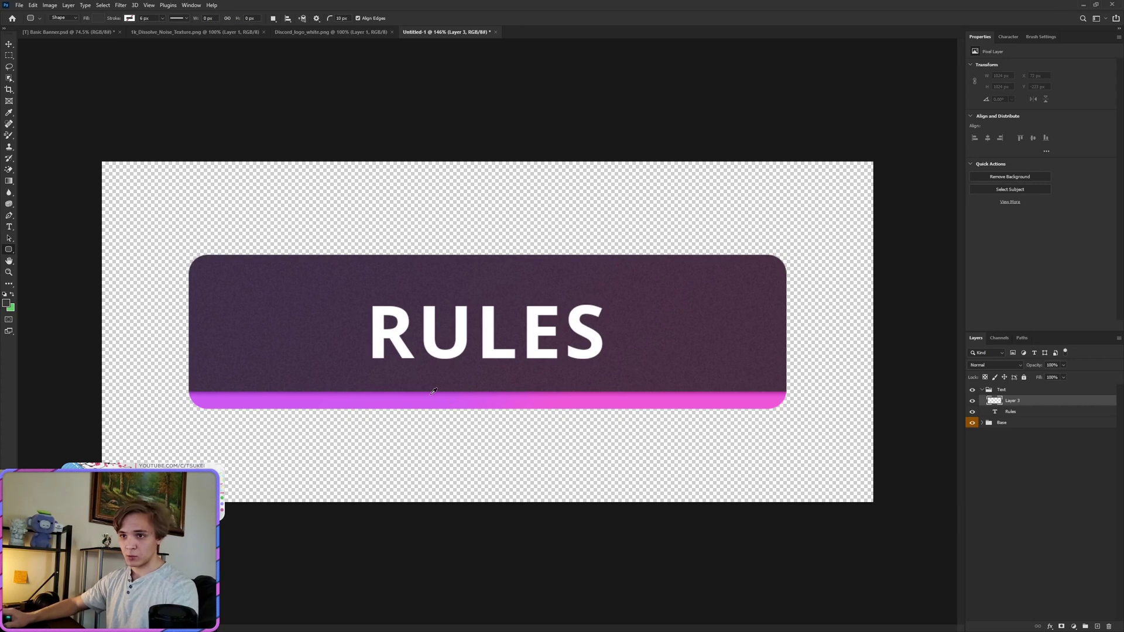
drag(324, 360, 523, 362)
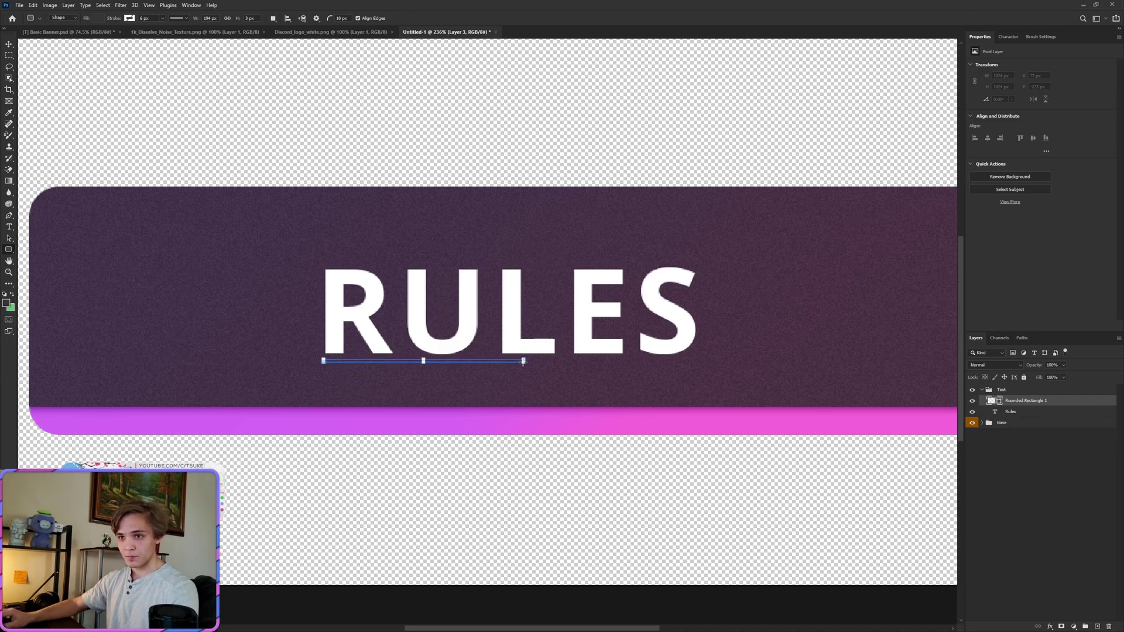
Step: Apply a Normal-blend purple-to-pink Gradient Overlay to the underline bar beneath RULES
right_click(1028, 401)
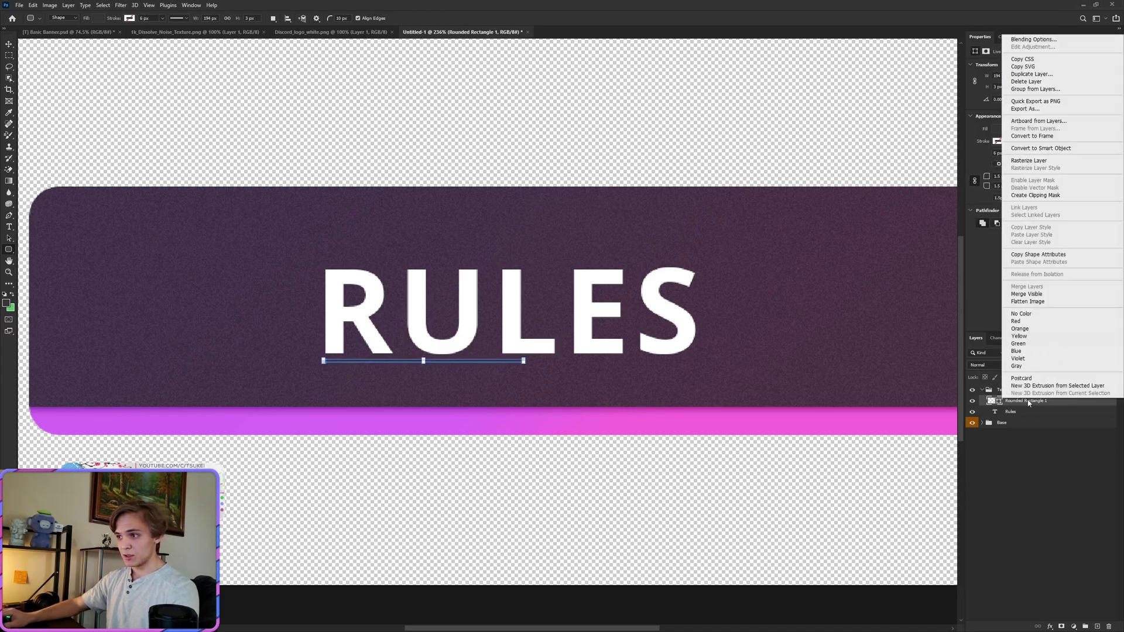
click(1030, 39)
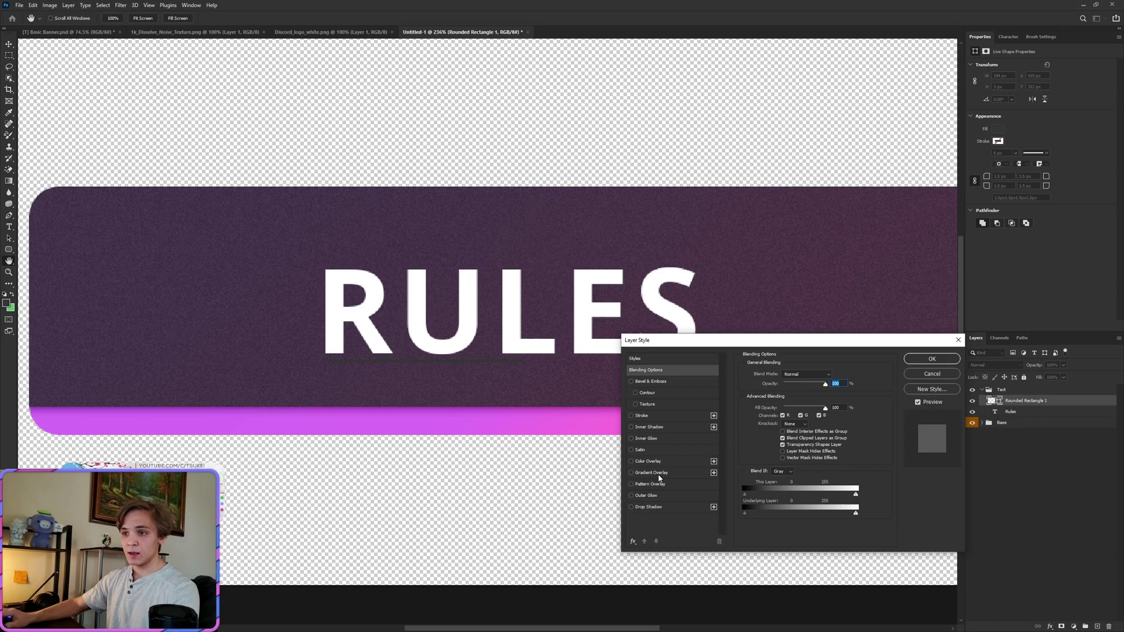
click(651, 462)
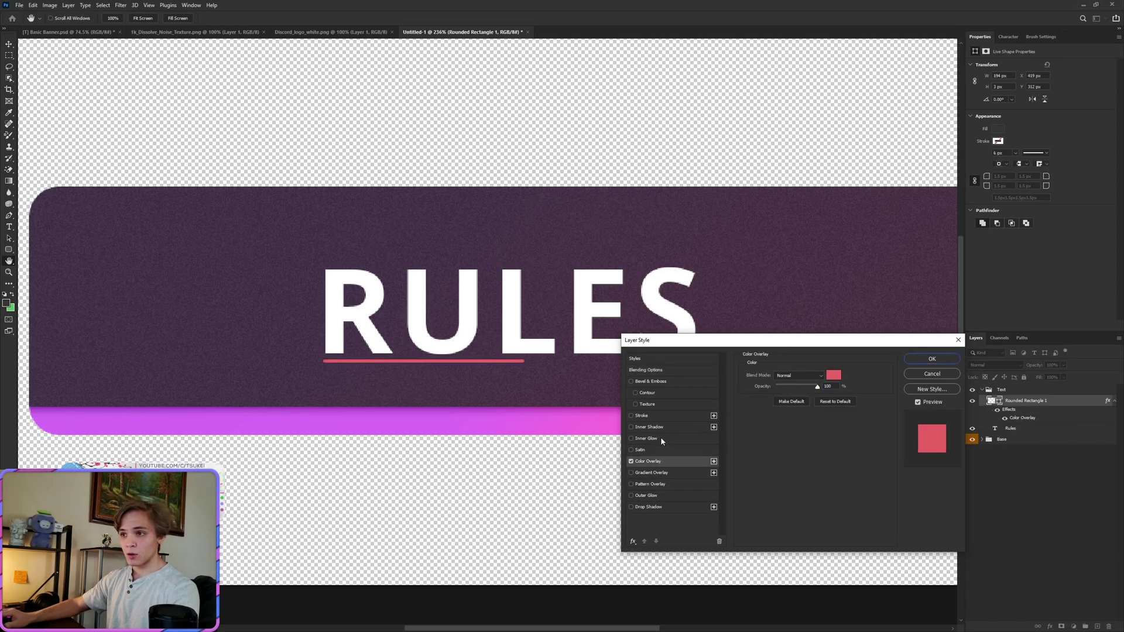
click(631, 462)
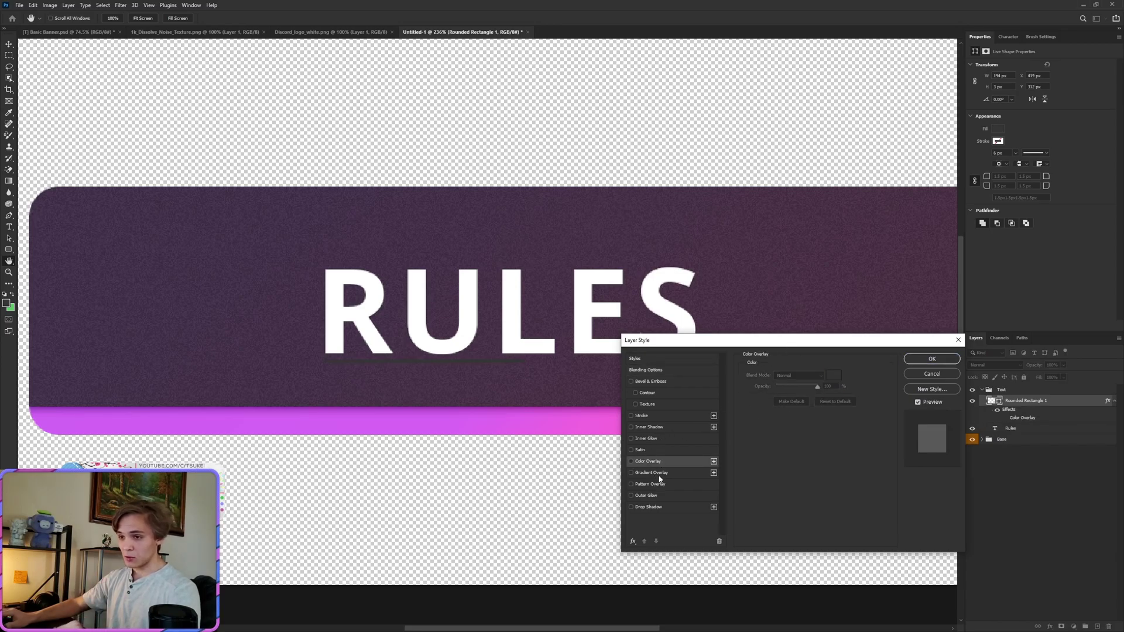
click(672, 473)
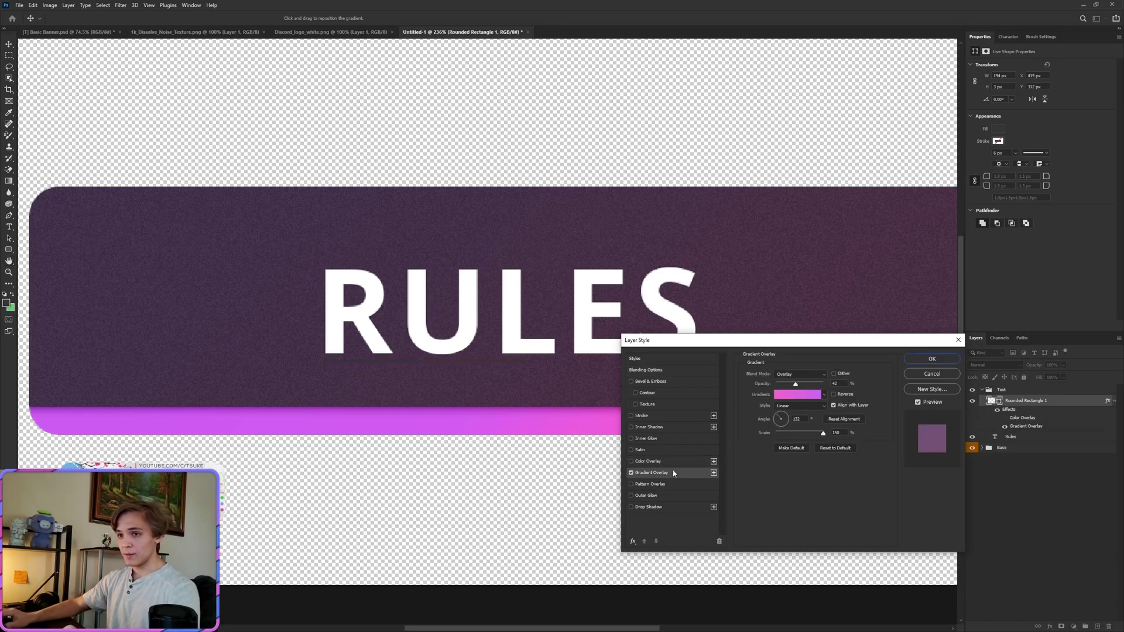
click(816, 373)
click(796, 377)
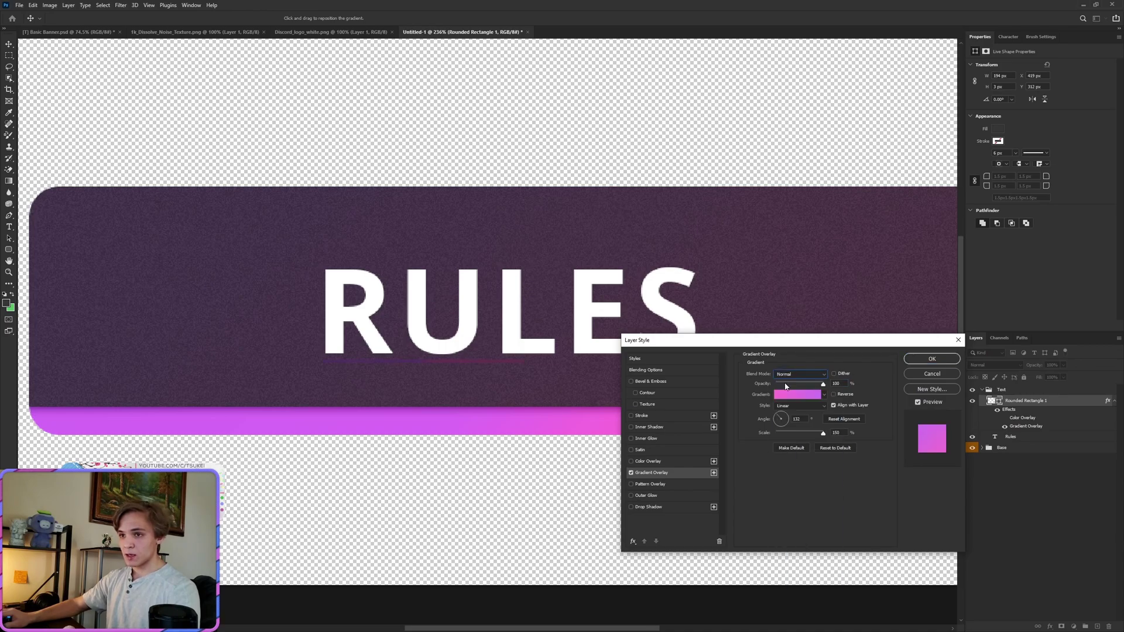
click(925, 359)
Step: Nudge the underline lower and duplicate it above the letters LES
scroll(353, 293, down, 2)
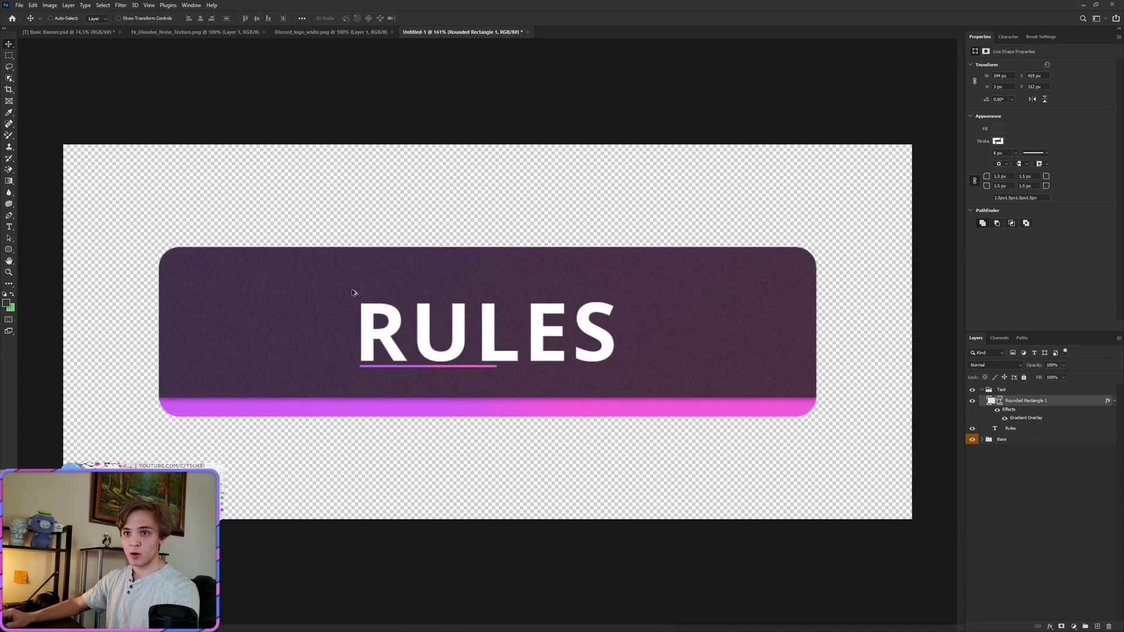
scroll(353, 293, up, 4)
drag(339, 382, 340, 385)
scroll(305, 357, down, 3)
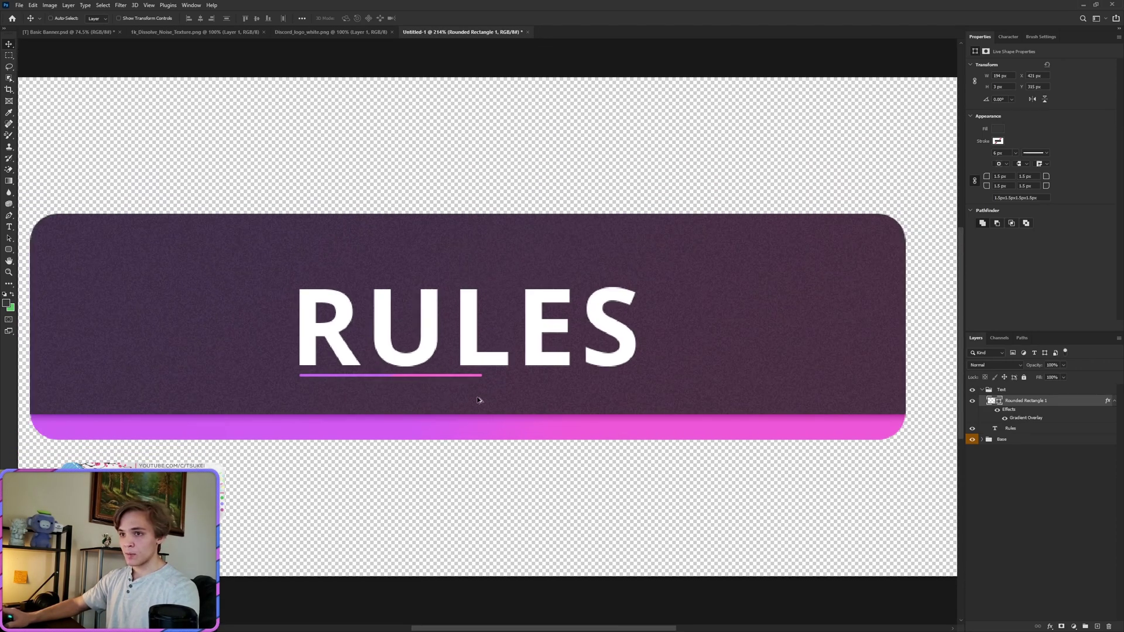
drag(645, 371, 745, 291)
scroll(573, 243, up, 3)
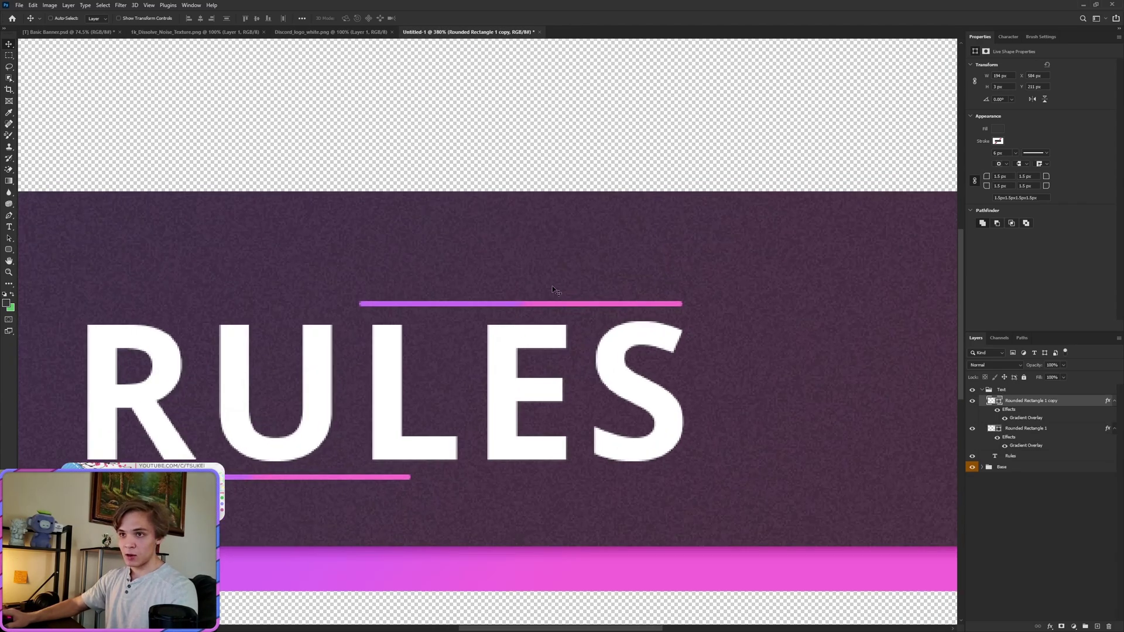
drag(551, 296, 552, 302)
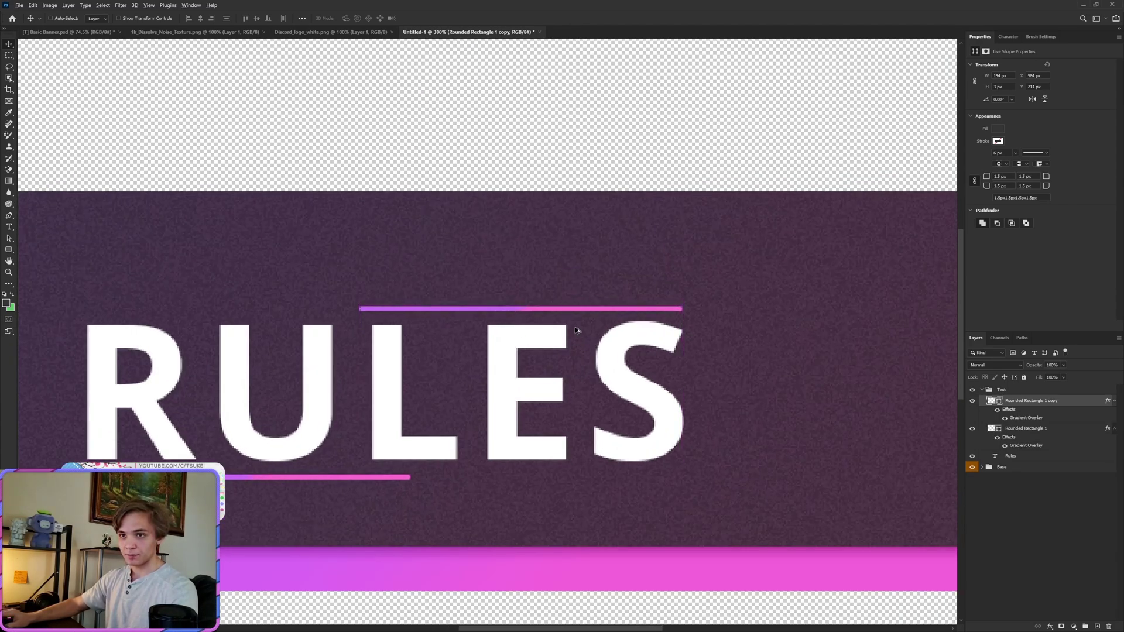
scroll(575, 327, down, 3)
Step: Rename the two line layers 1 and 2, collapse their effects, and tag the Text group yellow
double_click(1022, 429)
click(1019, 403)
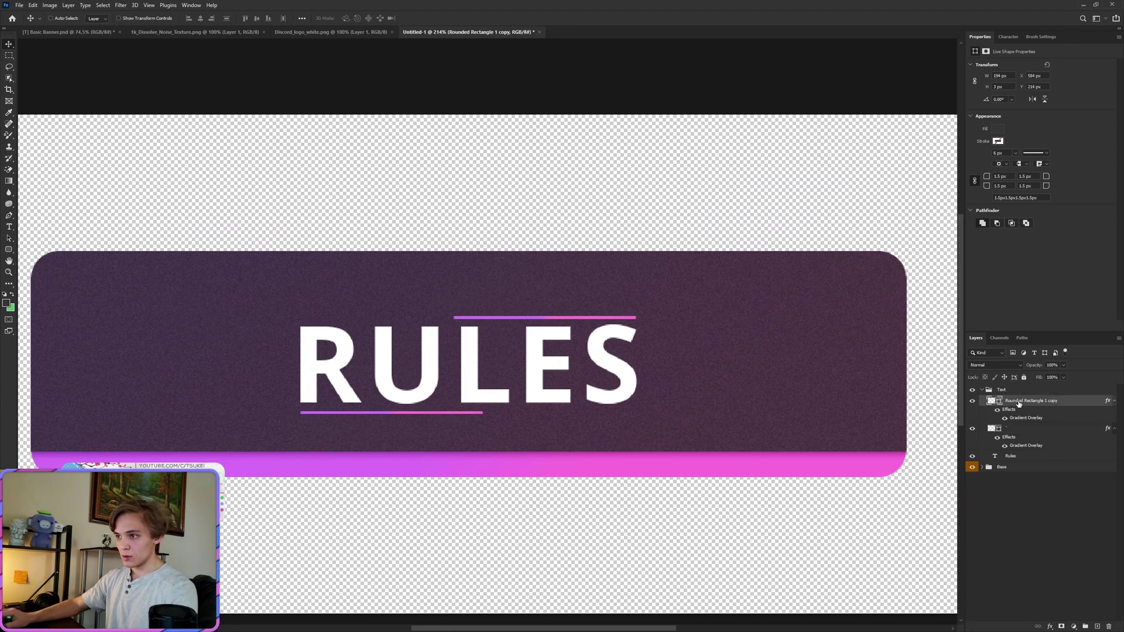
double_click(1014, 432)
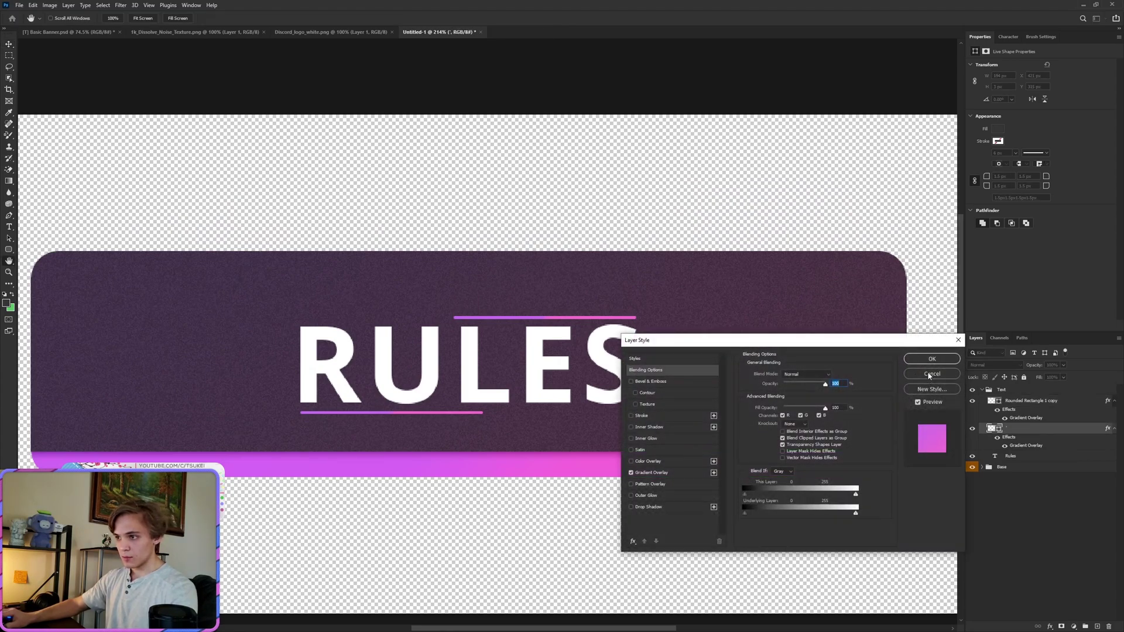
key(Escape)
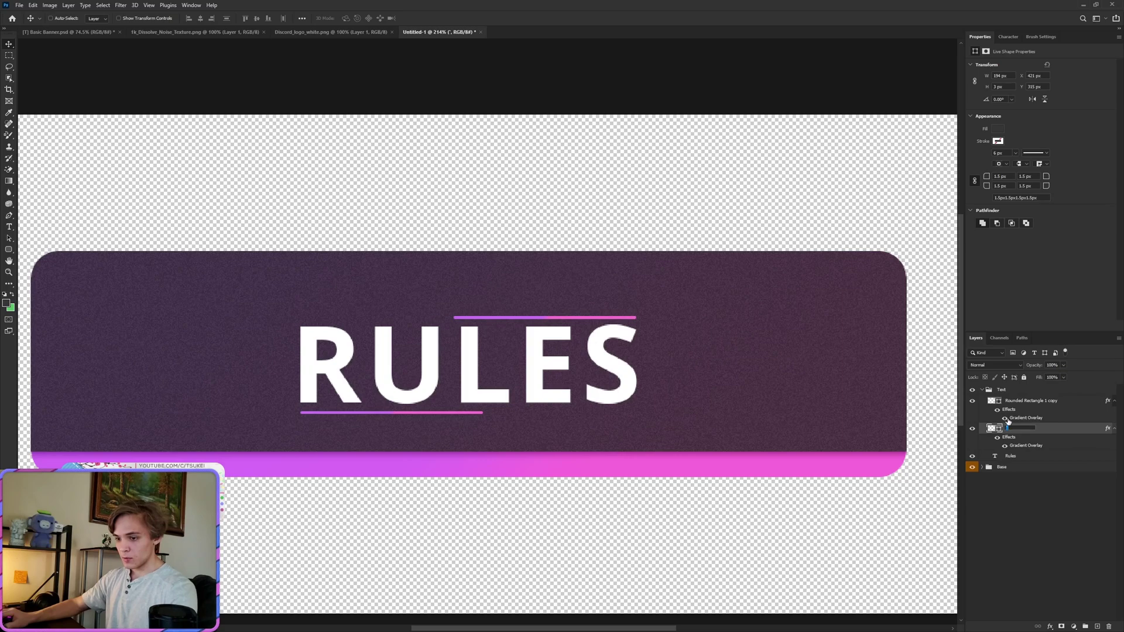
text(1)
double_click(1010, 401)
text(2)
key(Return)
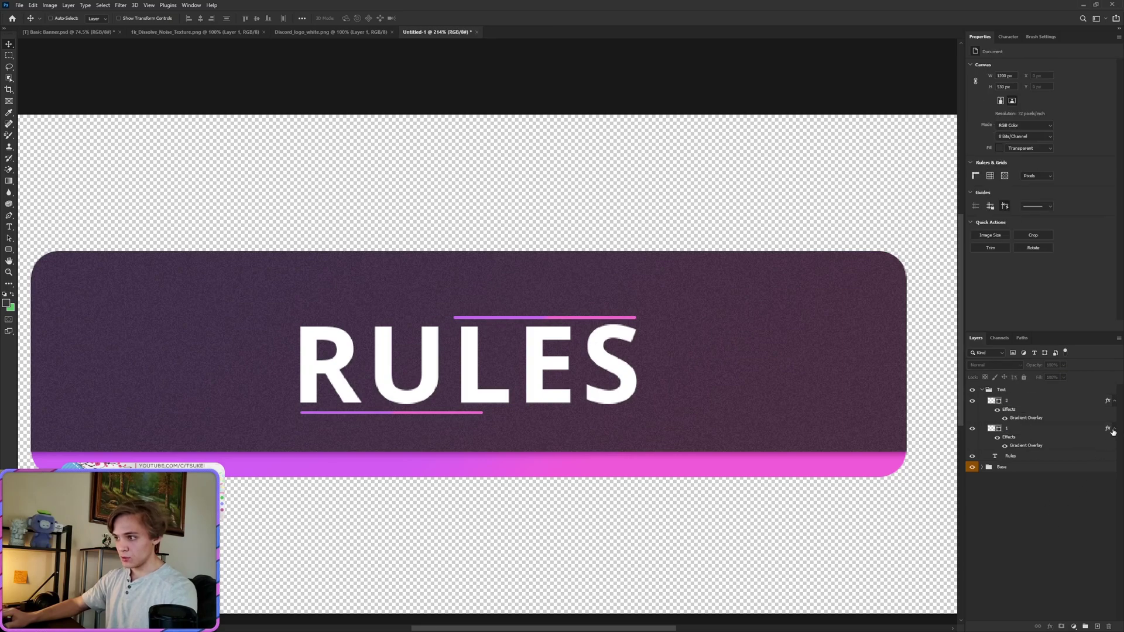
click(1114, 429)
click(1115, 402)
right_click(974, 391)
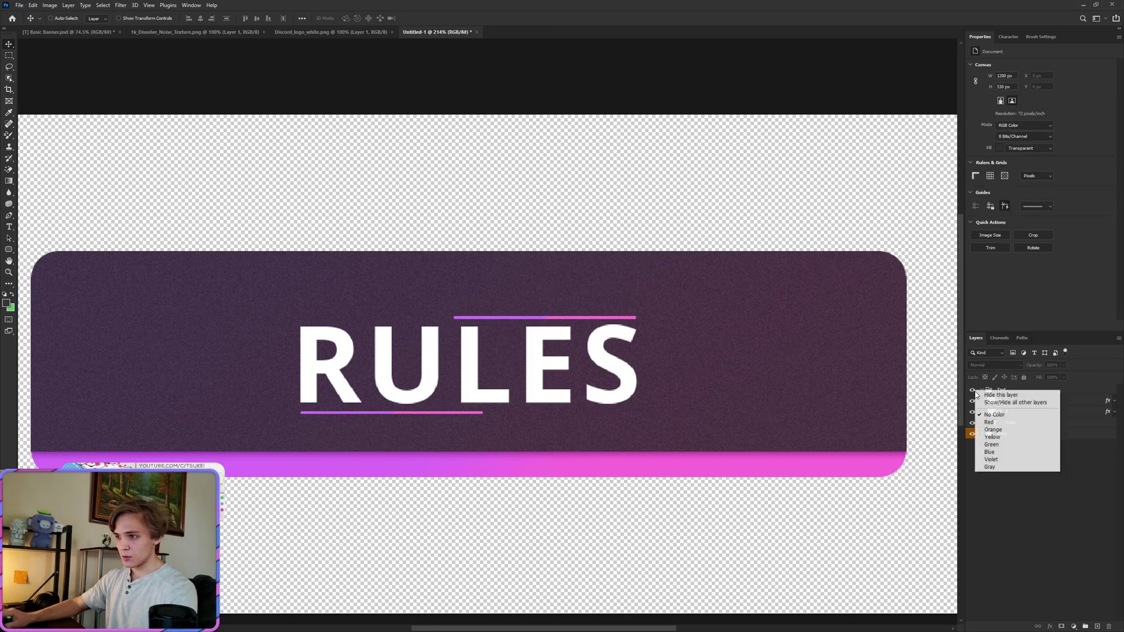
click(991, 438)
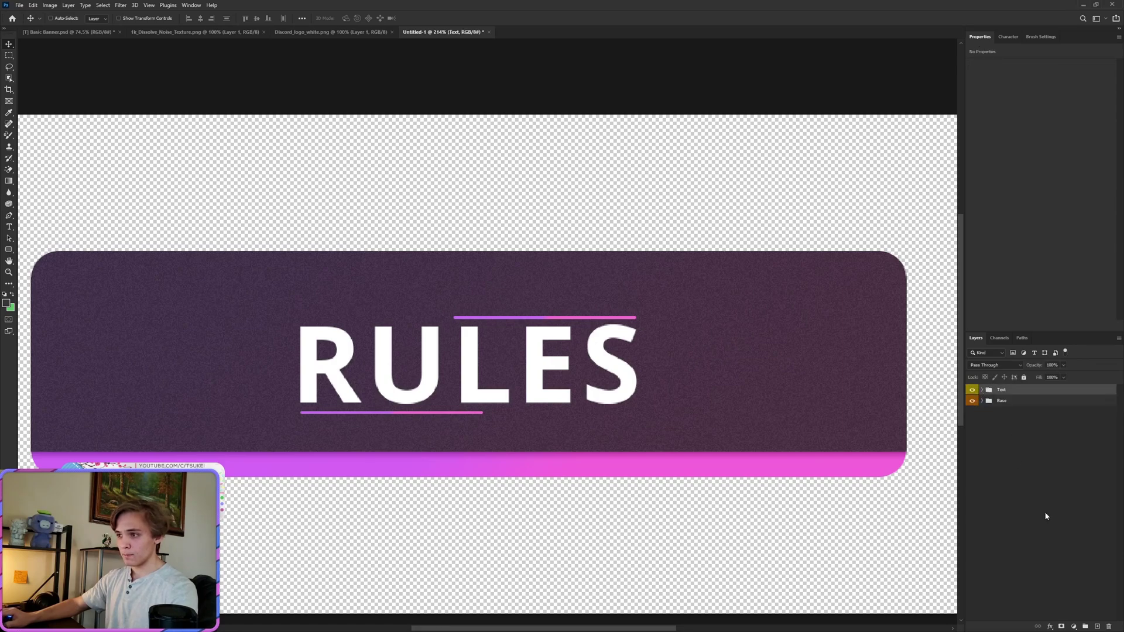
Step: Add a new empty layer, group it as 'Left Cornere', and give the group a Blue label
click(1097, 627)
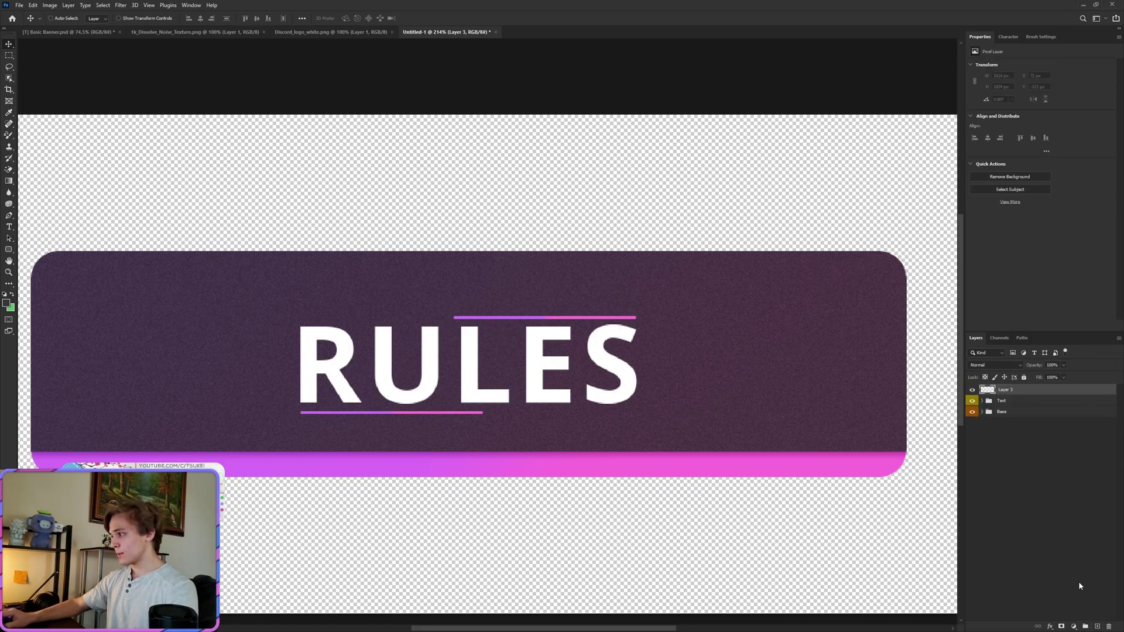
scroll(246, 325, down, 3)
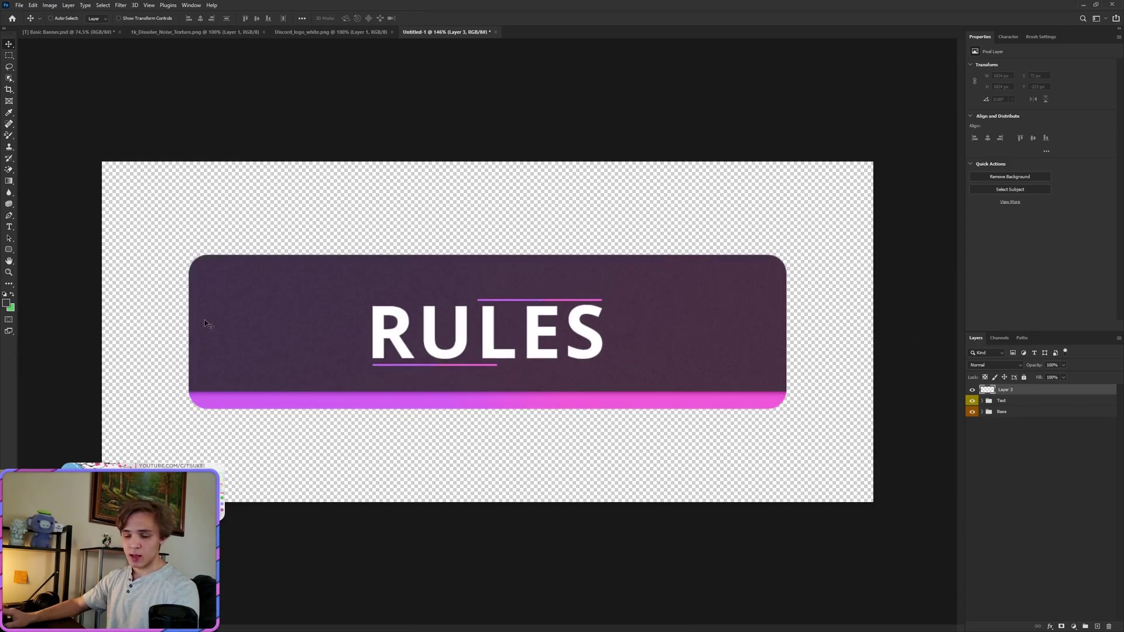
key(ctrl+g)
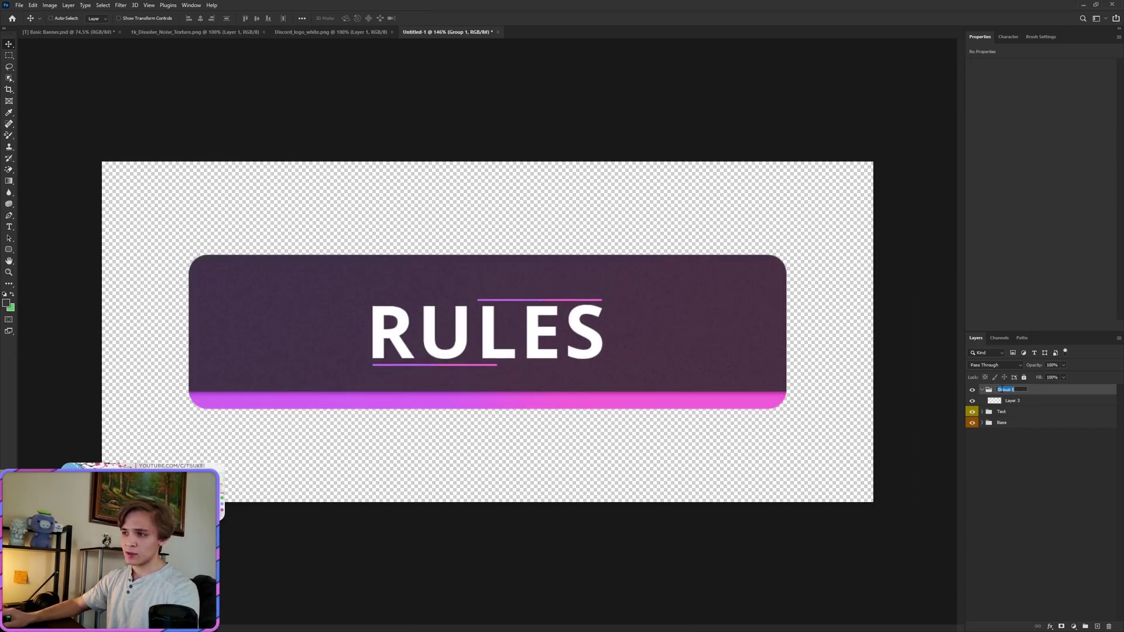
text(Left C)
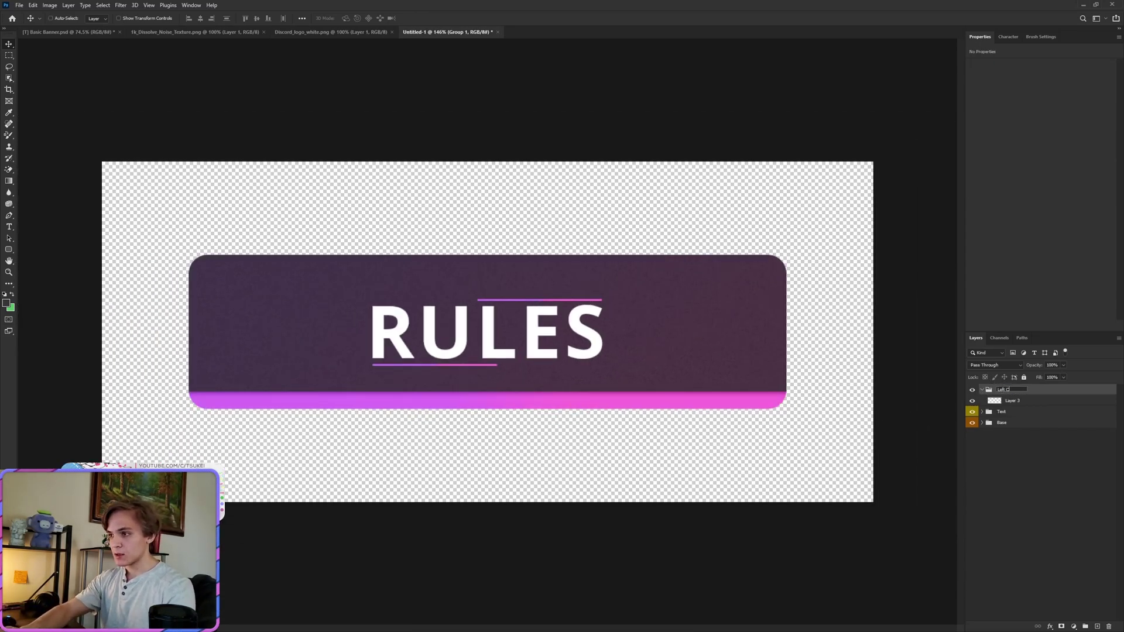
text(ornere)
key(Return)
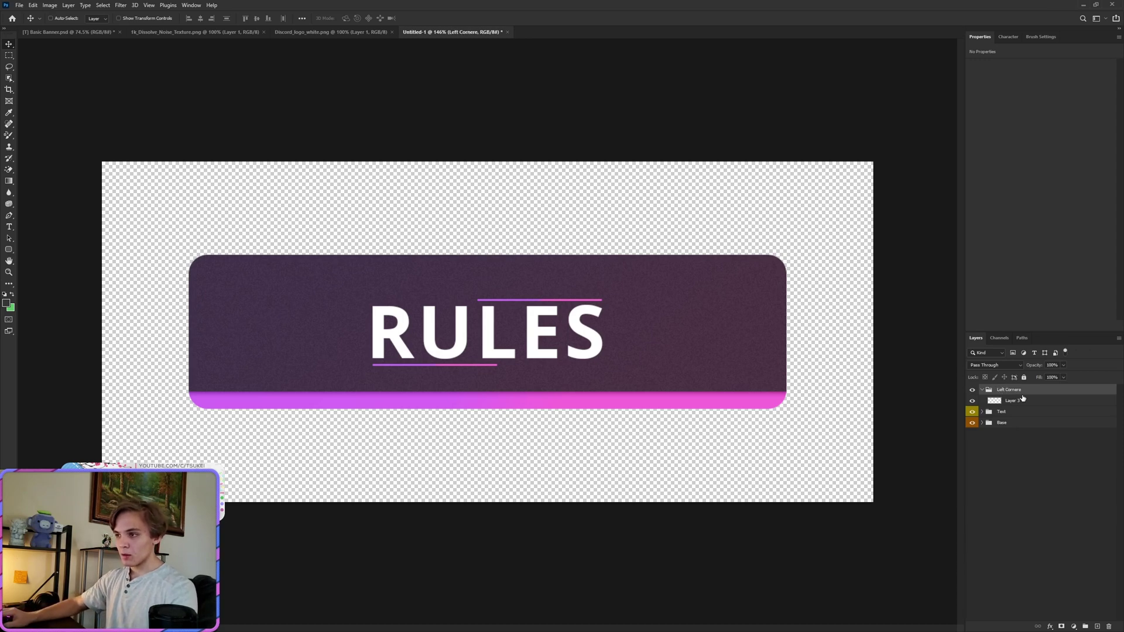
right_click(972, 391)
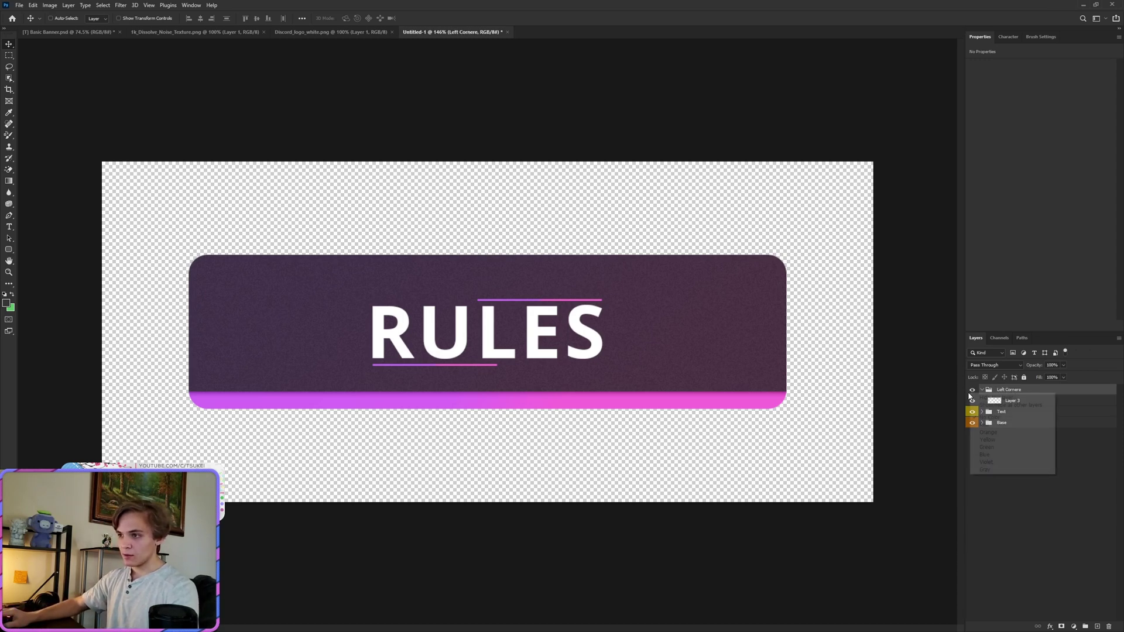
click(994, 455)
Step: Draw a small dark rectangle just inside the banner's top-left corner with the Rectangle Tool
key(ctrl+shift+alt+n)
click(9, 255)
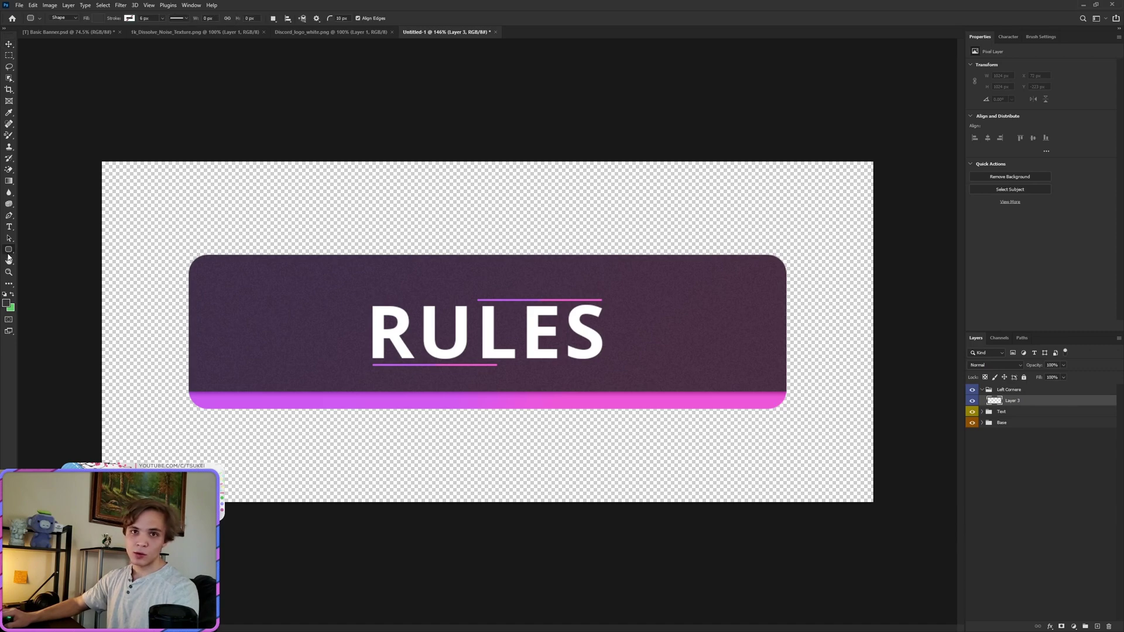
click(27, 250)
scroll(250, 283, up, 3)
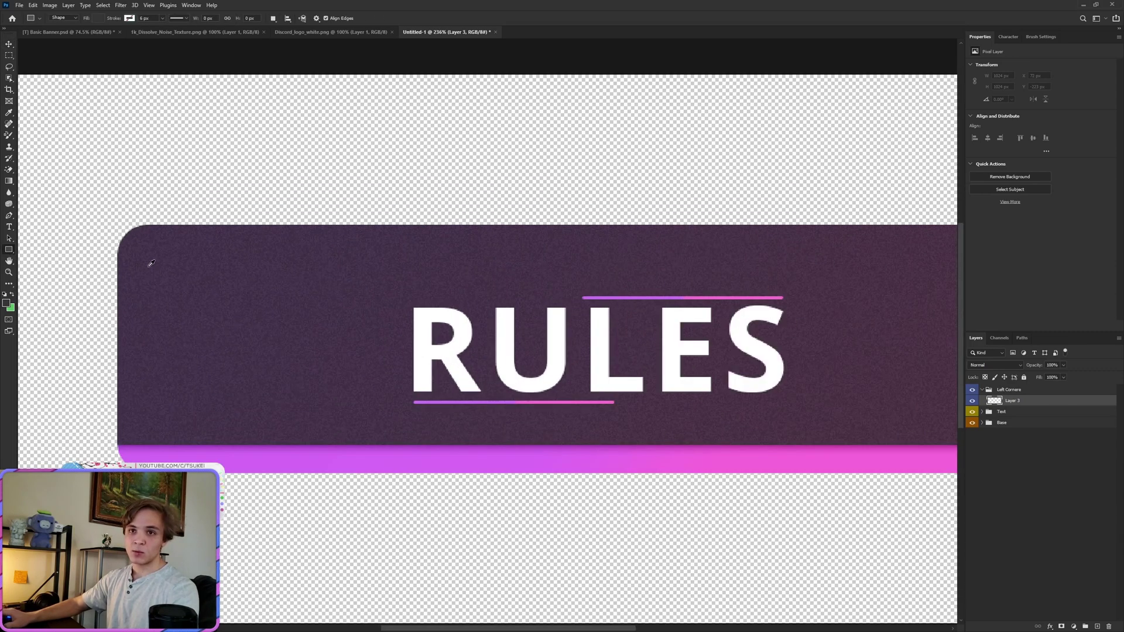
drag(143, 240, 203, 310)
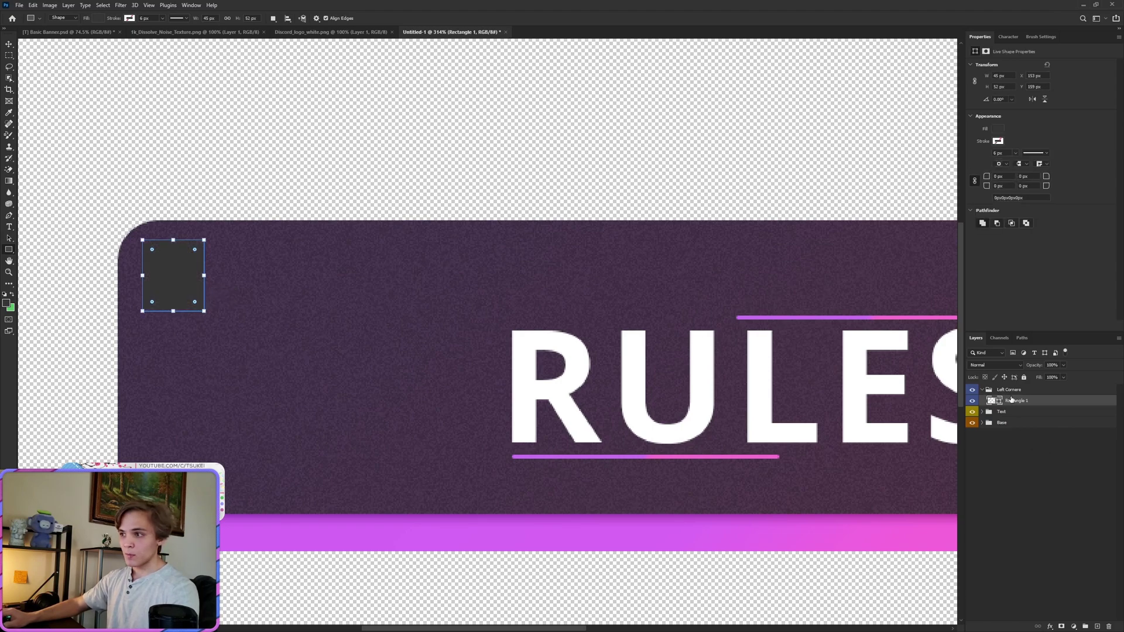
right_click(1011, 400)
Step: Give the corner square a Color Overlay using purple sampled from the gradient line
click(1036, 40)
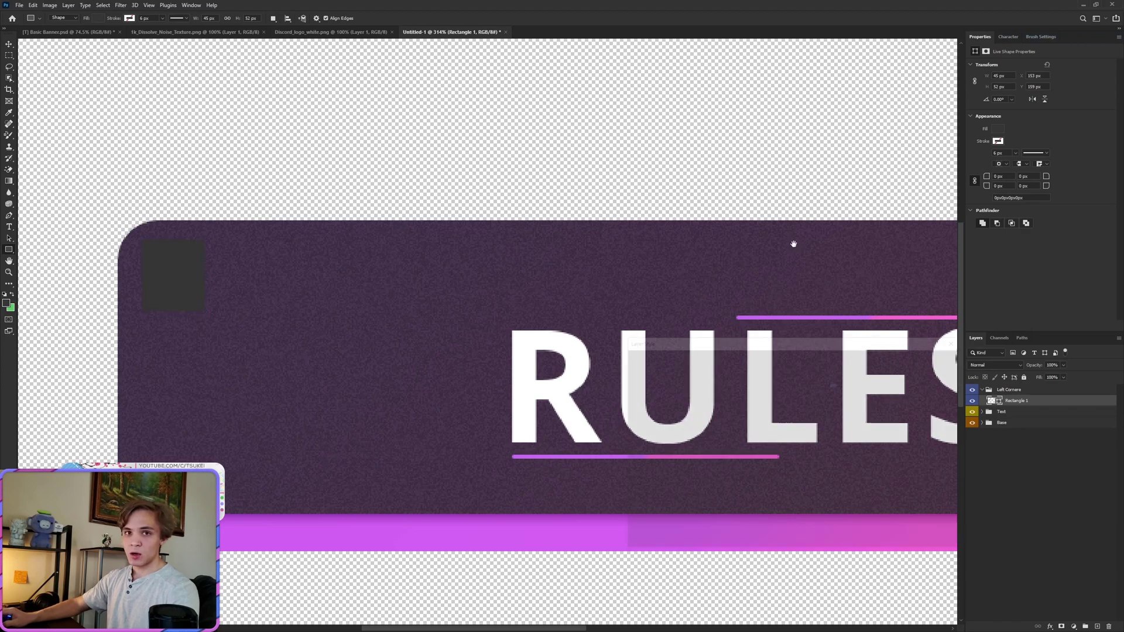
click(648, 462)
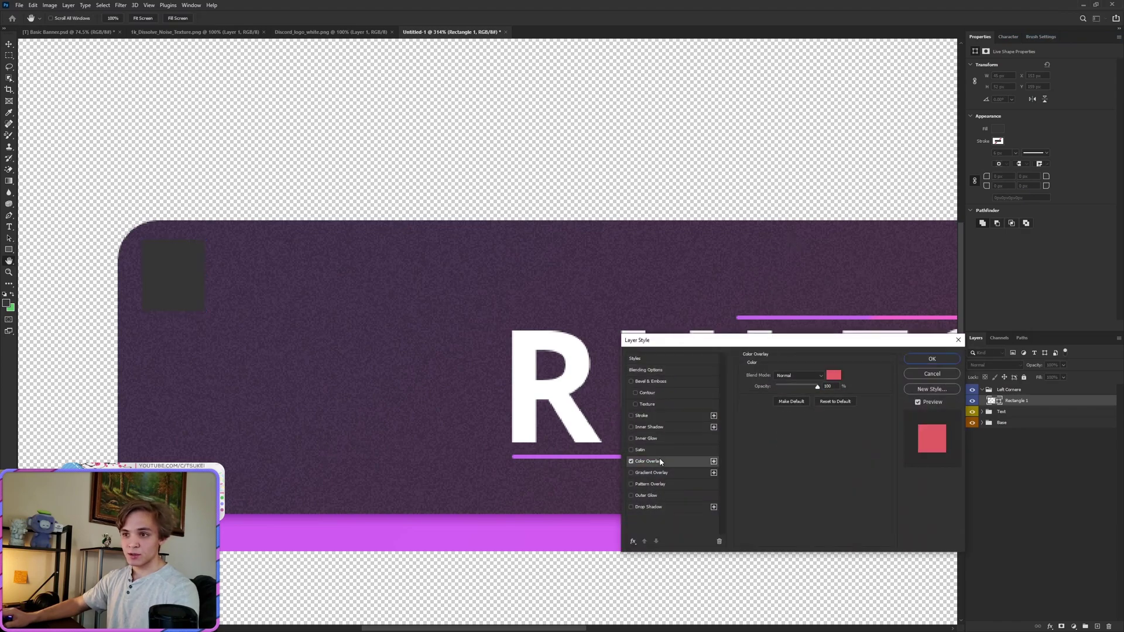
click(834, 376)
drag(839, 222, 529, 253)
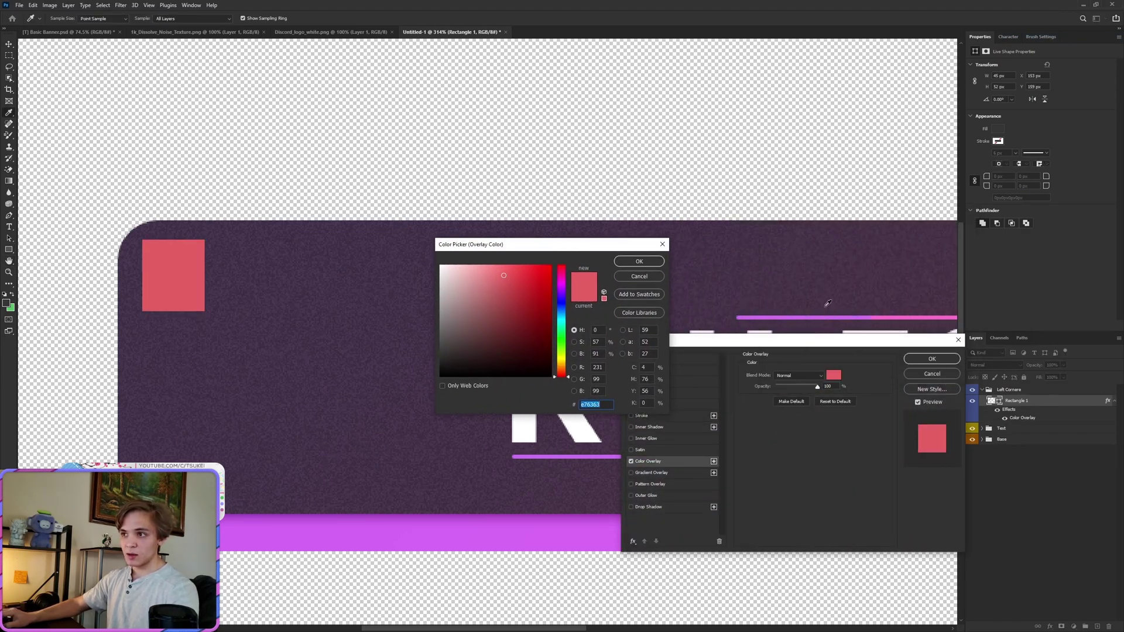
click(953, 315)
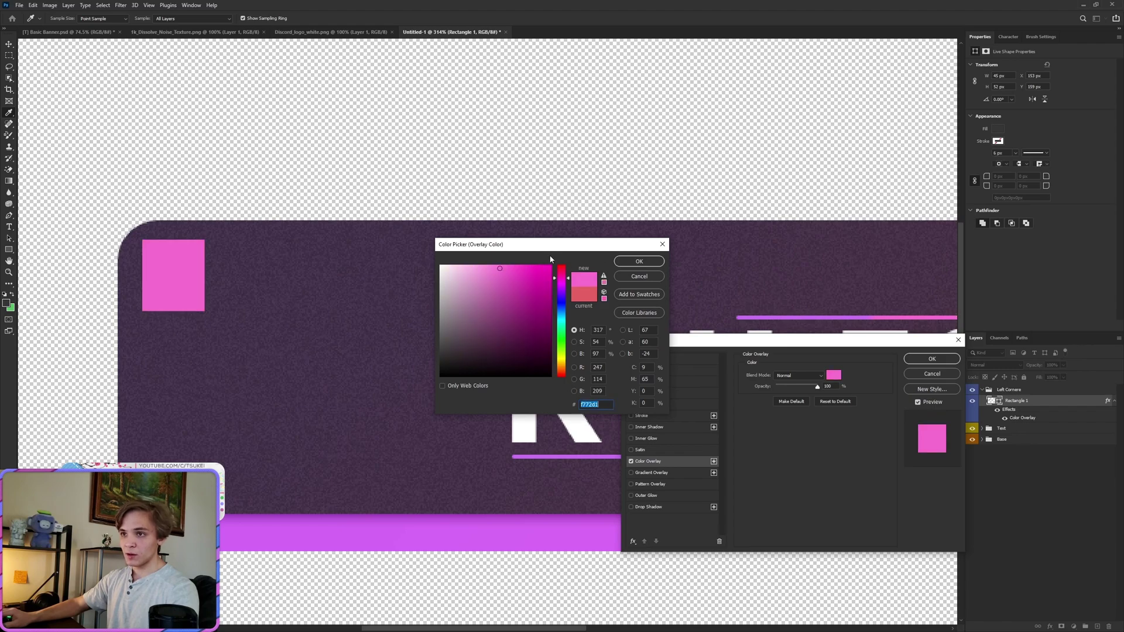
click(639, 261)
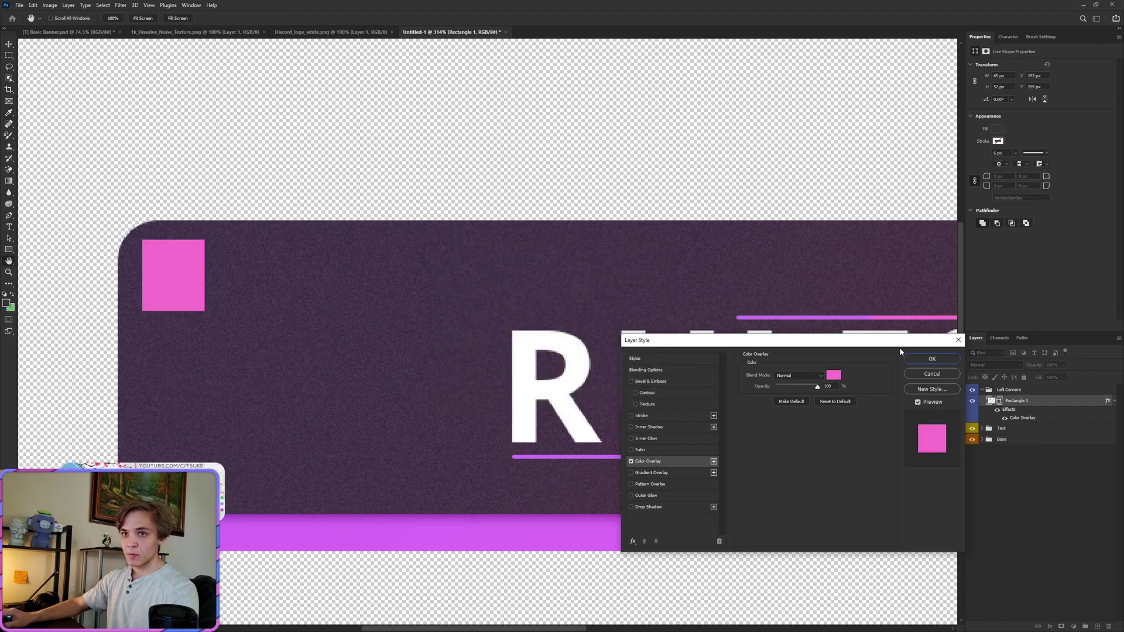
click(836, 375)
click(527, 456)
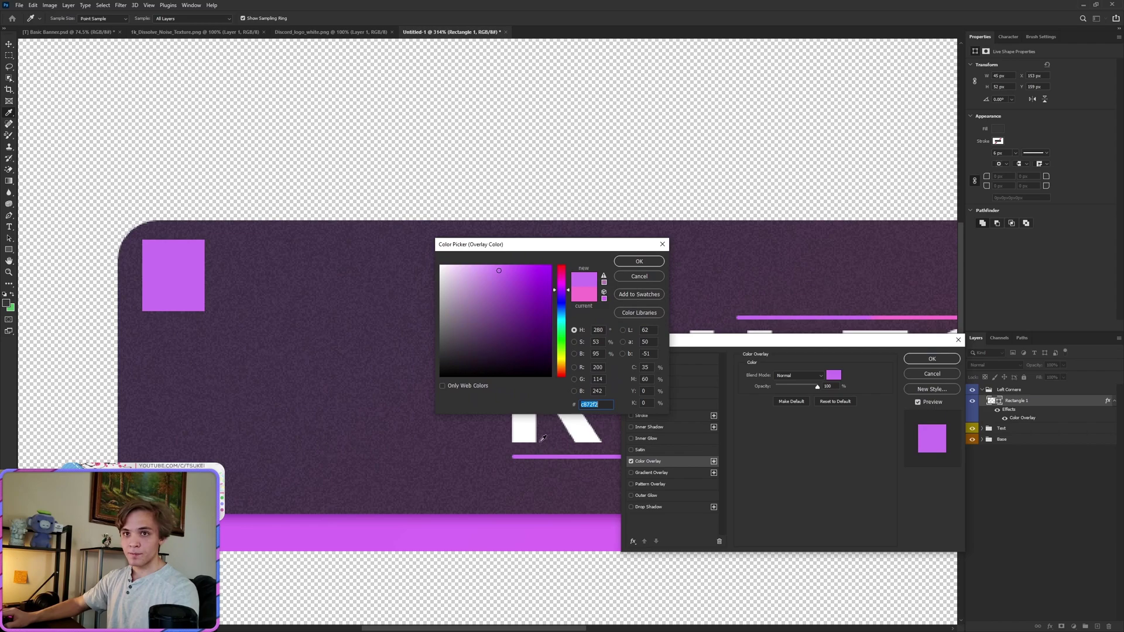
click(639, 262)
click(935, 358)
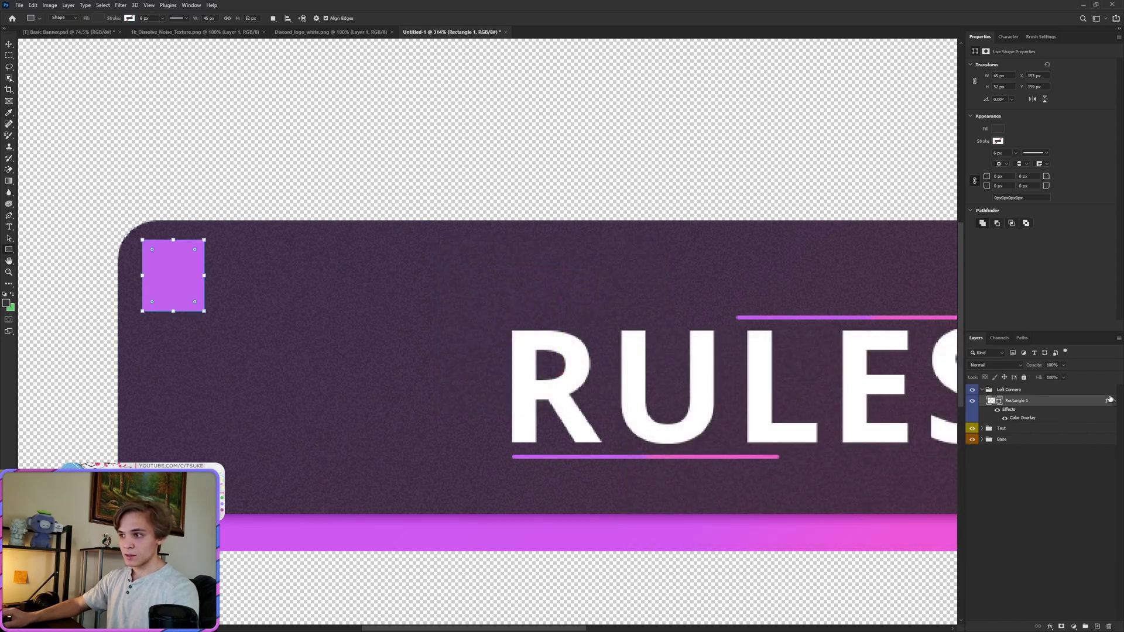
click(1114, 402)
Step: Bring the Discord logo into the banner and give it a 373737 Color Overlay
scroll(461, 170, down, 2)
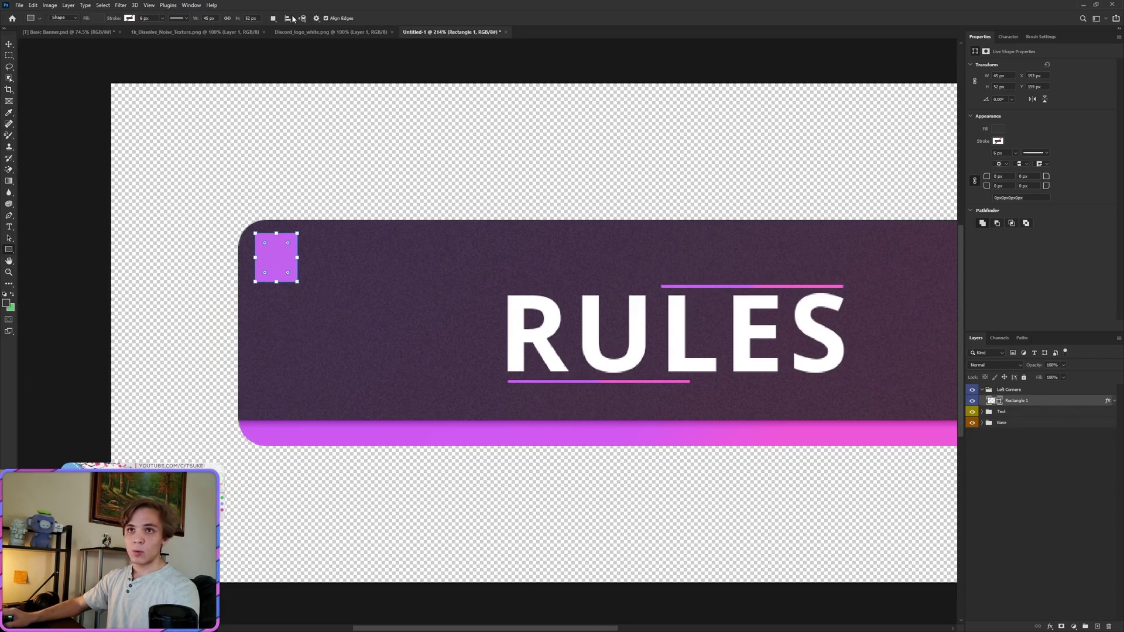
click(330, 31)
key(v)
drag(438, 294, 286, 297)
right_click(1021, 397)
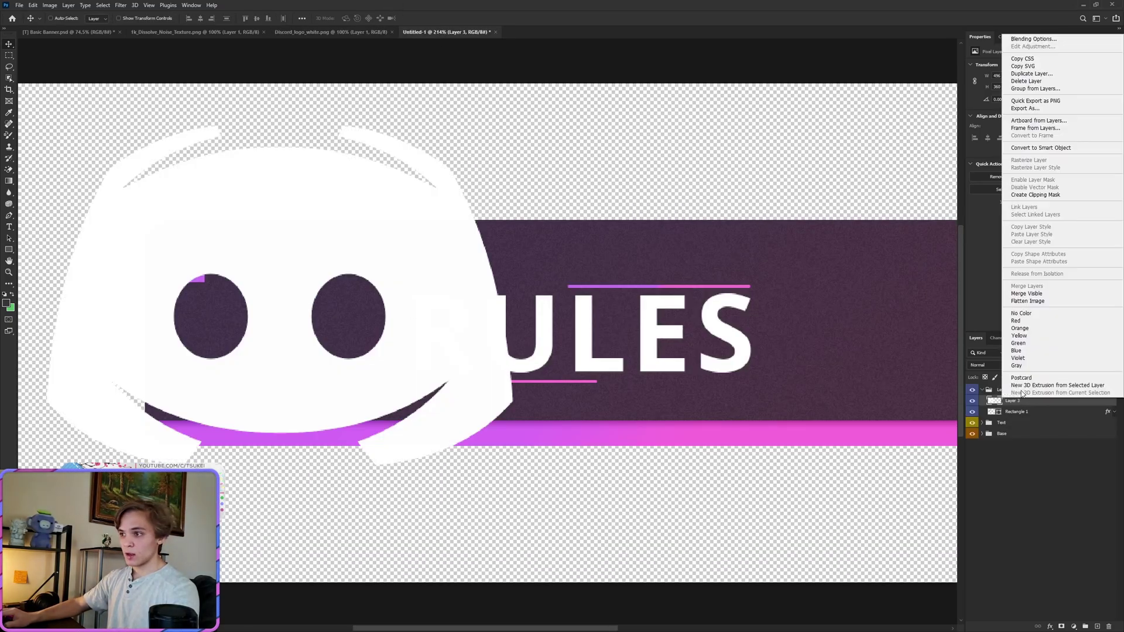
click(1033, 39)
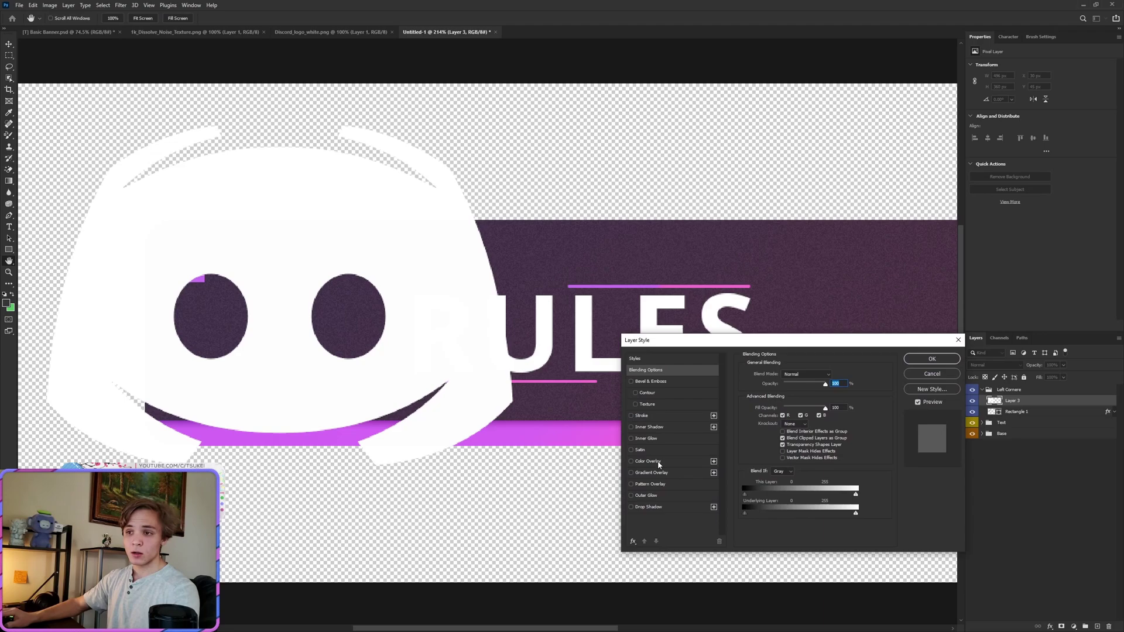
click(659, 462)
click(834, 375)
text(37)
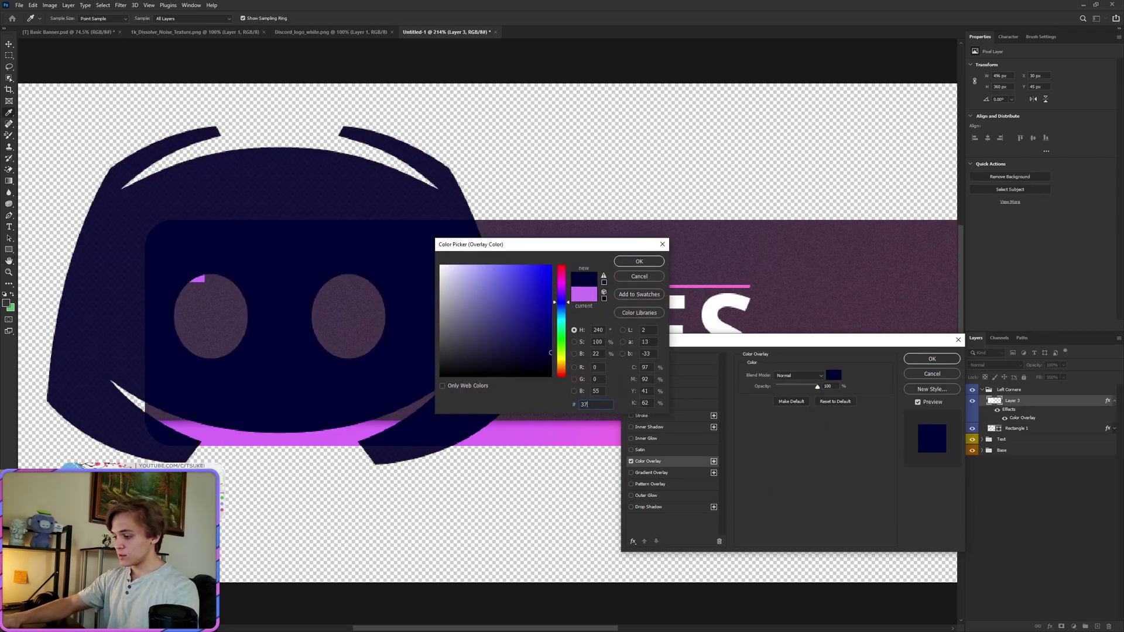
text(3737)
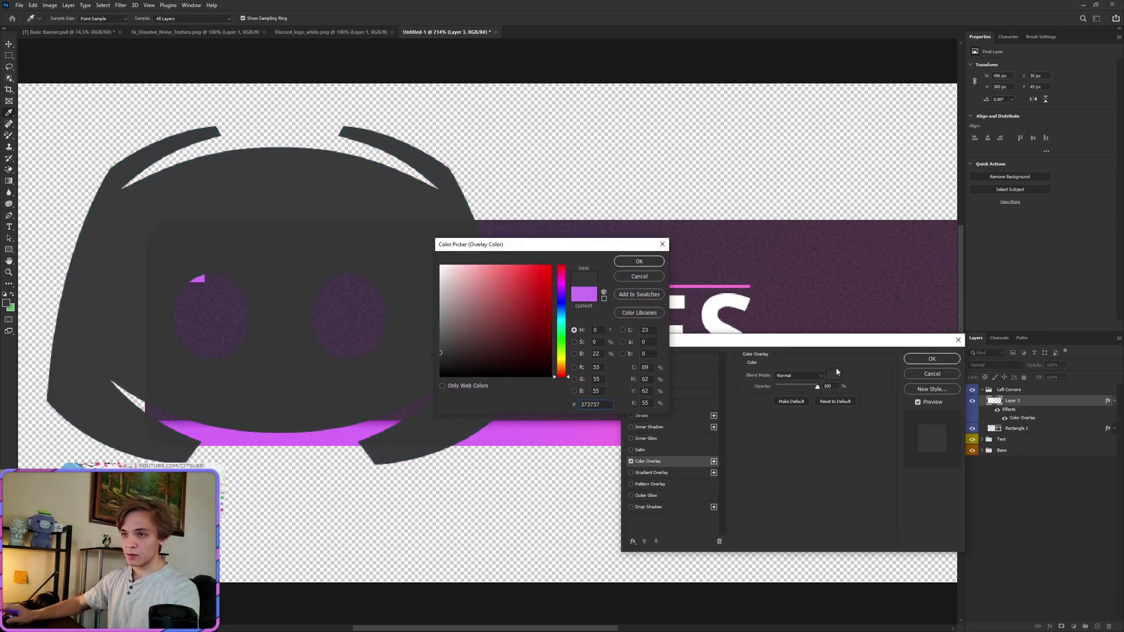
click(639, 262)
click(932, 359)
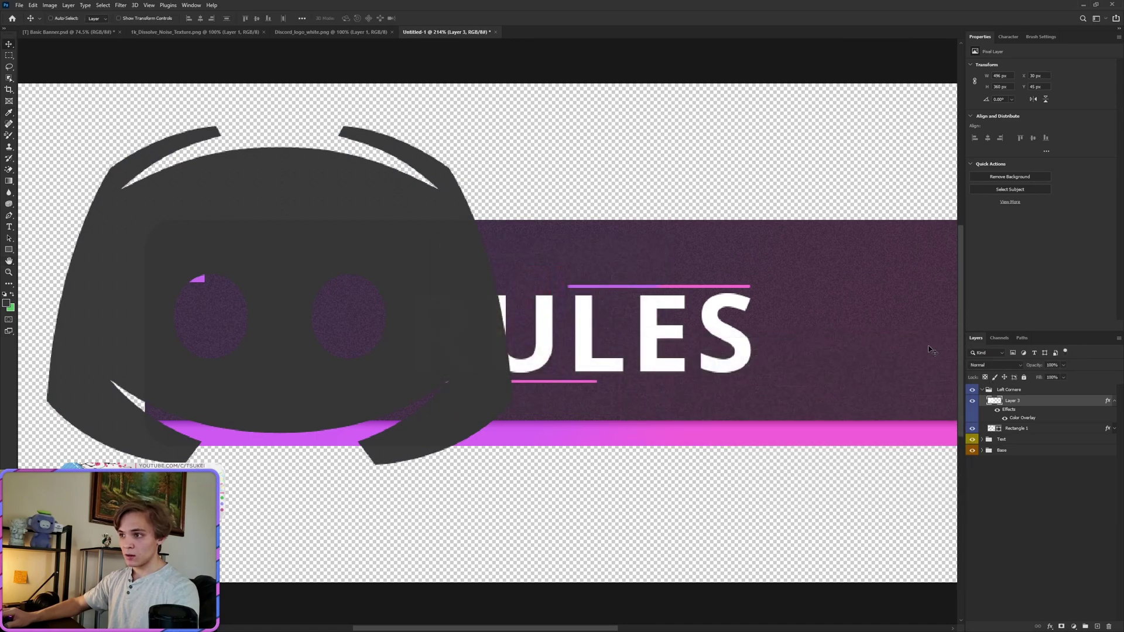
Step: Scale the logo down to fit inside the purple corner square
key(ctrl+t)
drag(514, 123, 139, 396)
drag(120, 403, 209, 220)
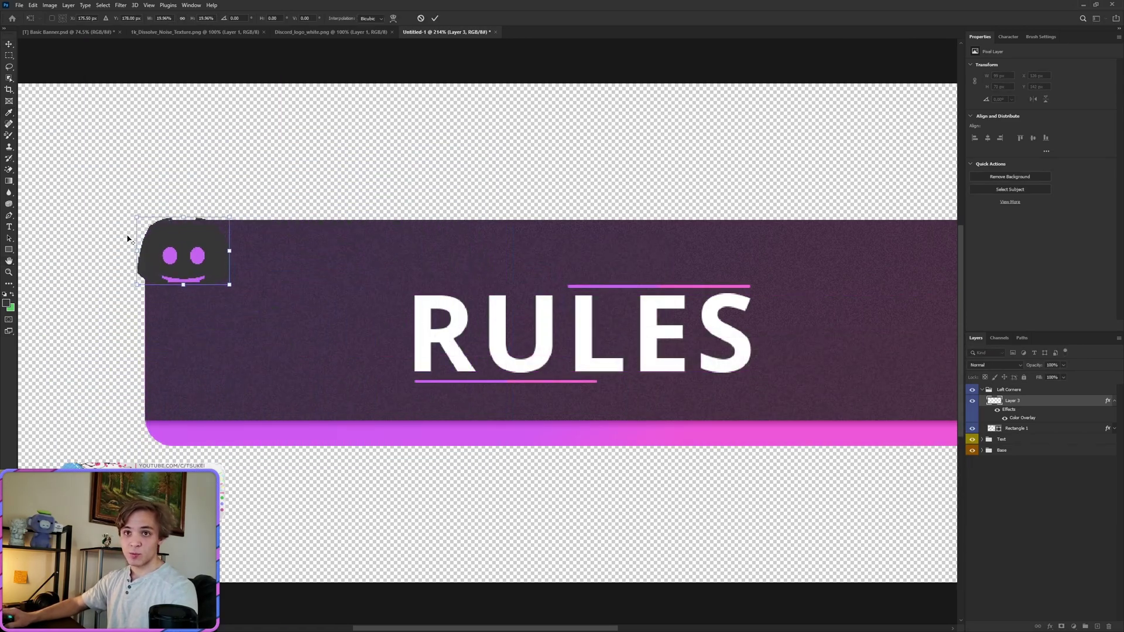
scroll(211, 217, up, 5)
drag(431, 224, 292, 354)
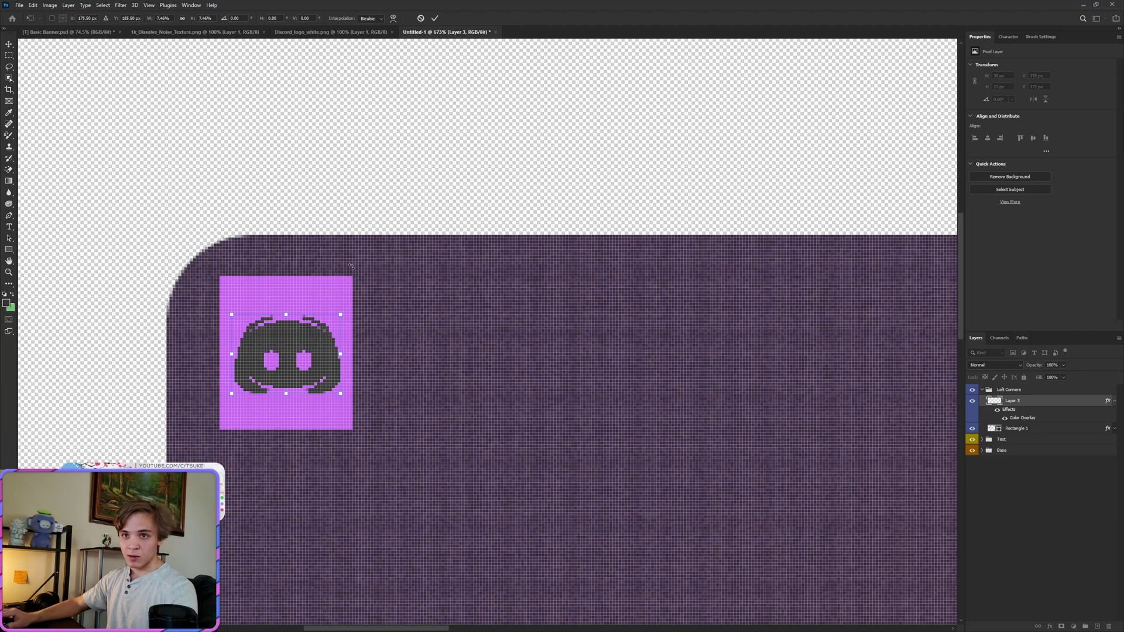
click(438, 18)
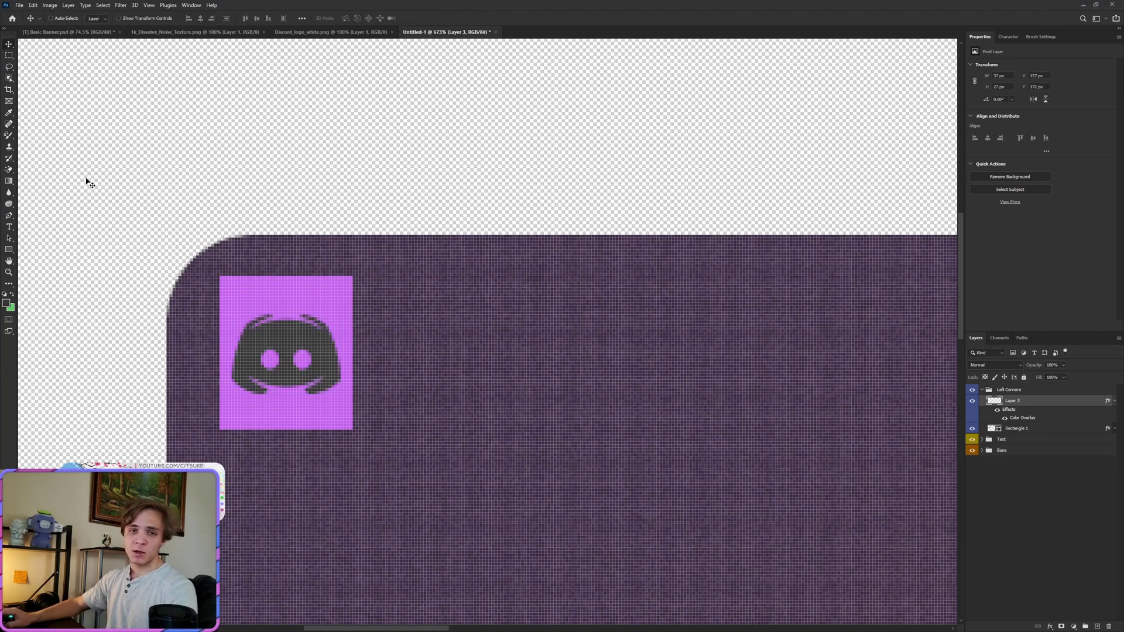
scroll(310, 352, up, 2)
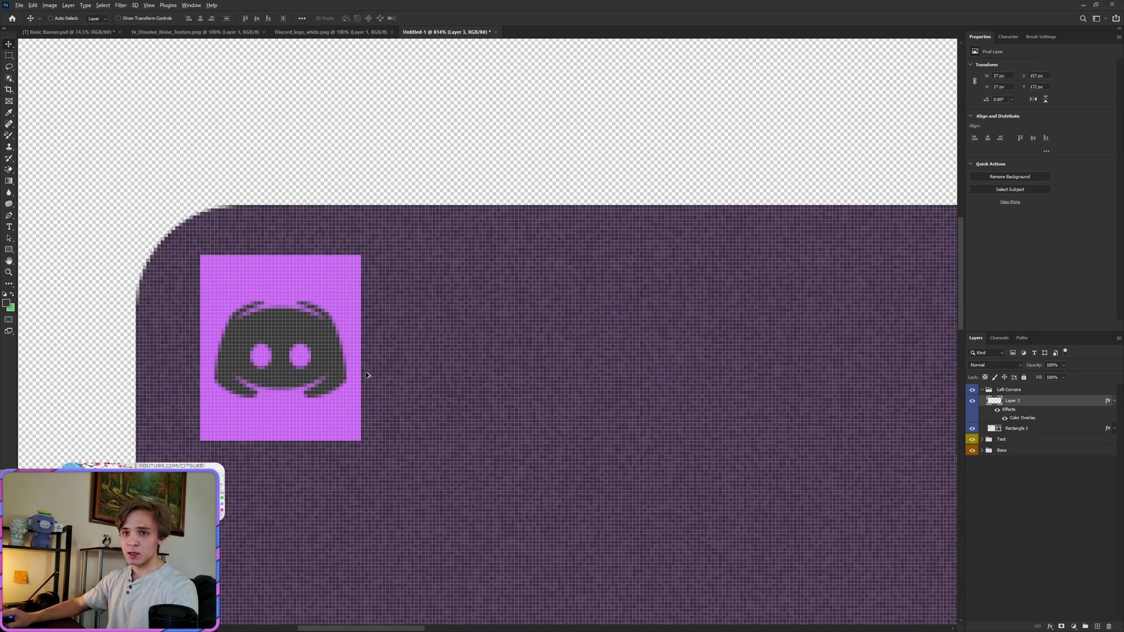
key(ctrl+0)
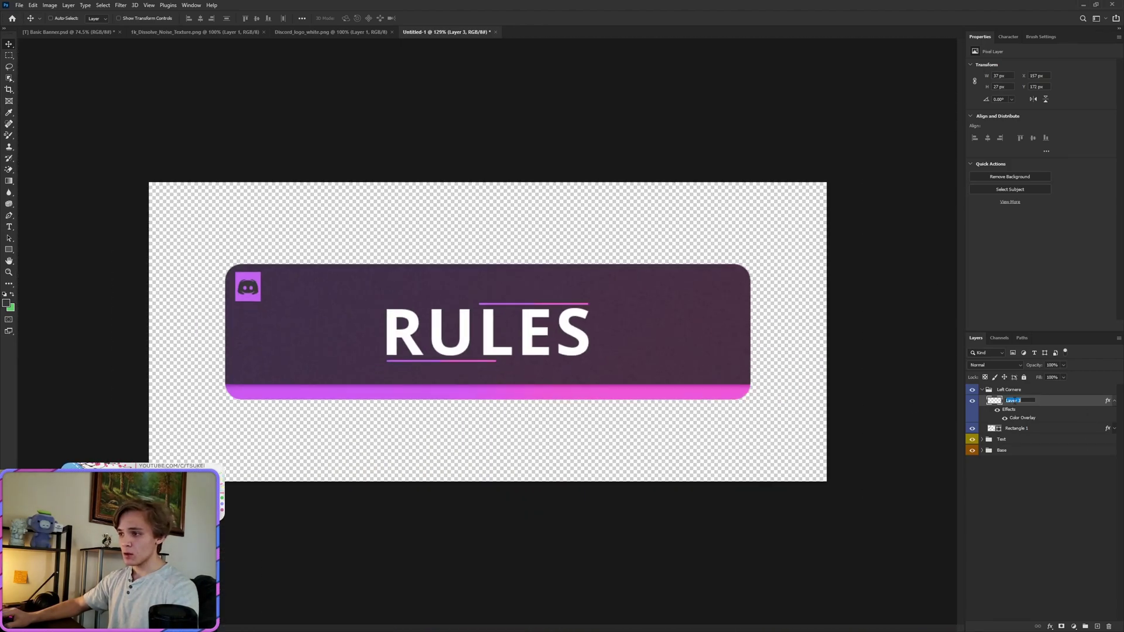
Step: Name the logo layer 'Logo' and the rectangle layer 'Corner'
text(Logo)
key(Return)
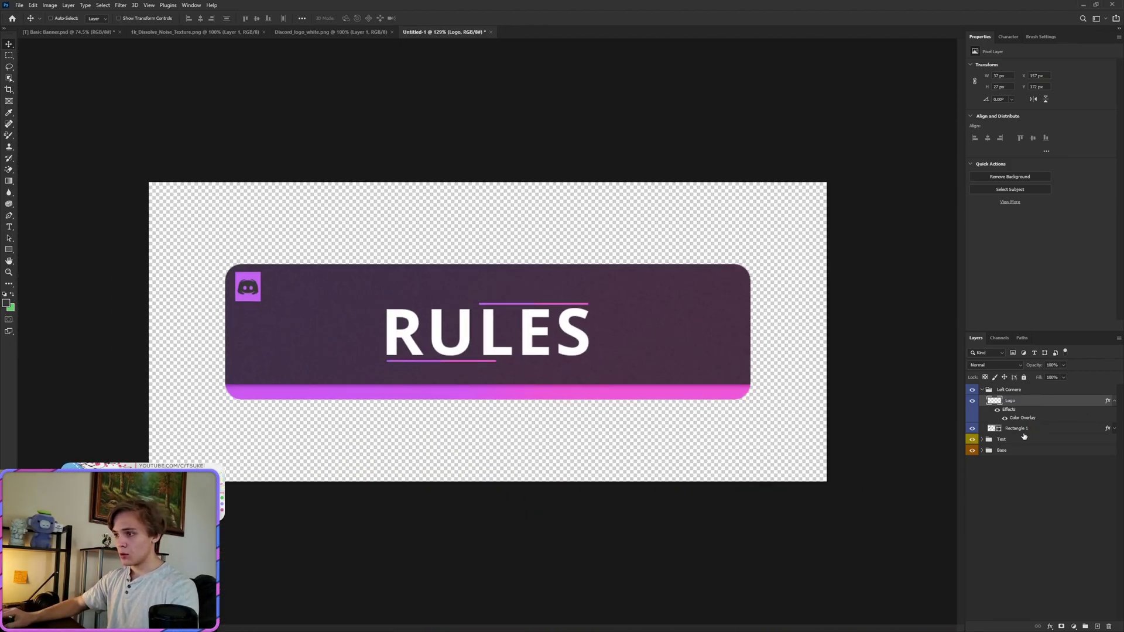
double_click(1019, 432)
text(Co)
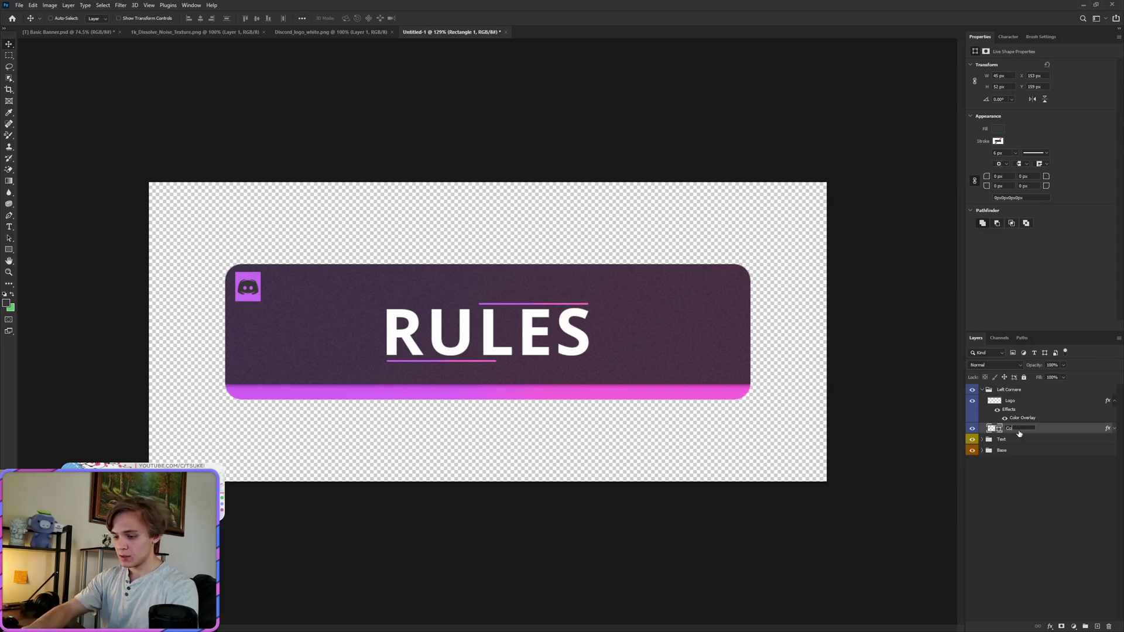
text(rn)
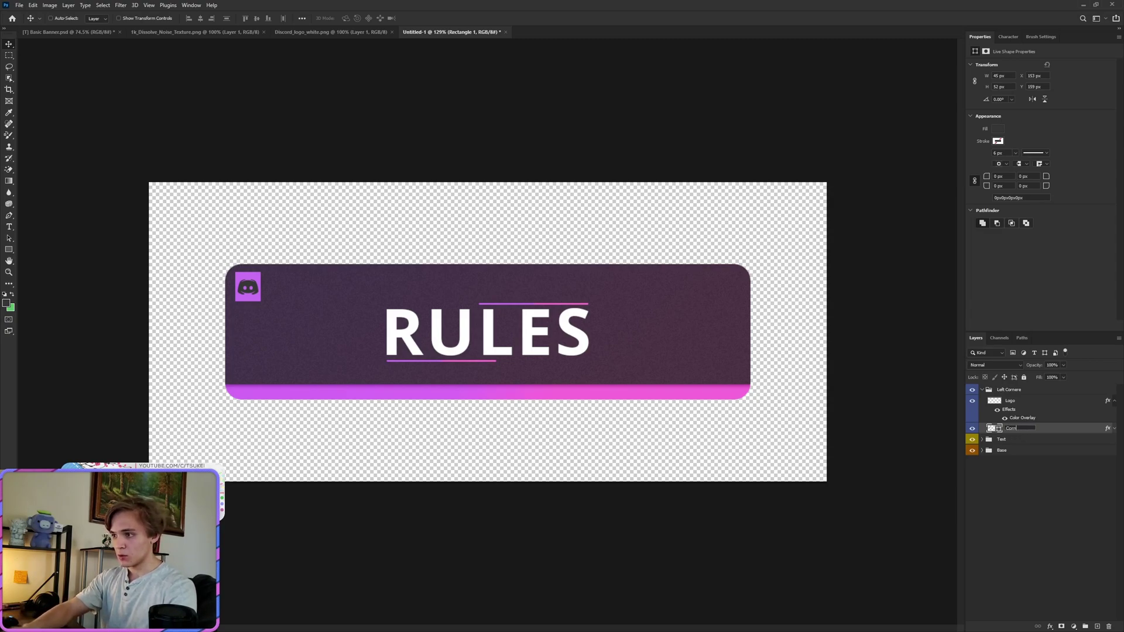
text(er)
key(Return)
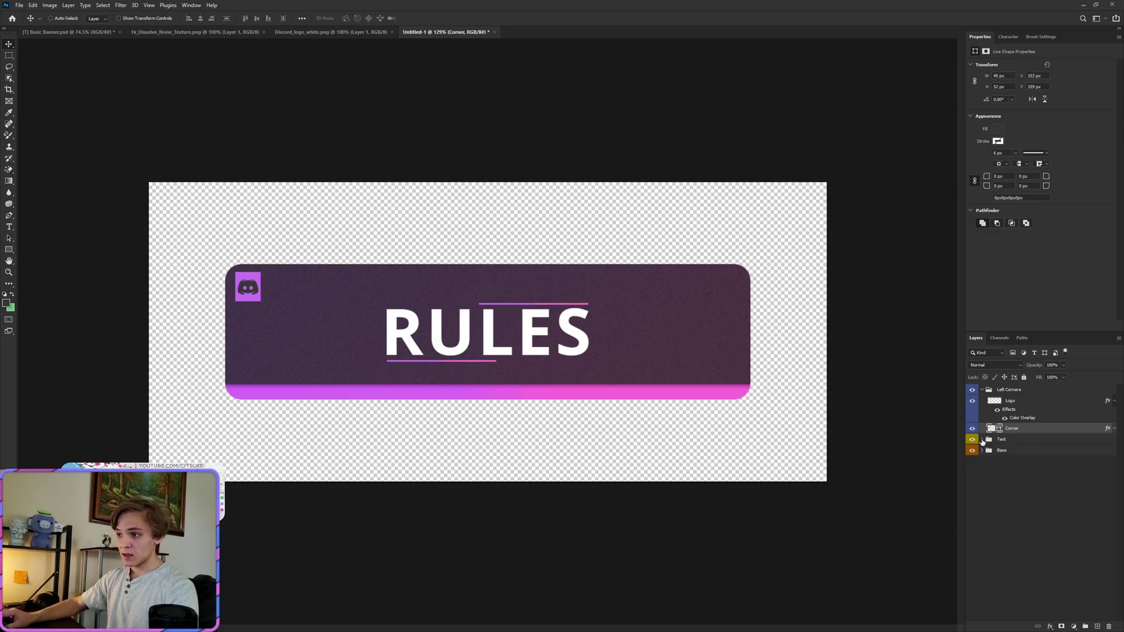
Step: Move the '2 copy' line into Left Cornere, label it blue, and rename it 'Under Line'
click(982, 440)
click(1009, 451)
drag(1009, 451, 1013, 404)
click(982, 450)
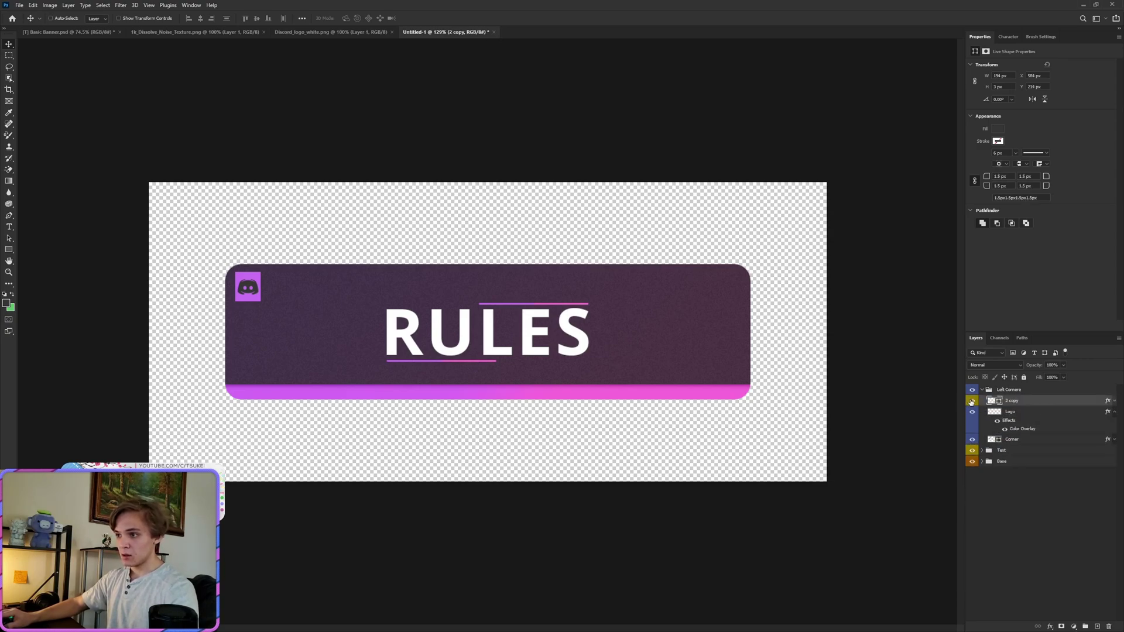
right_click(972, 401)
click(996, 459)
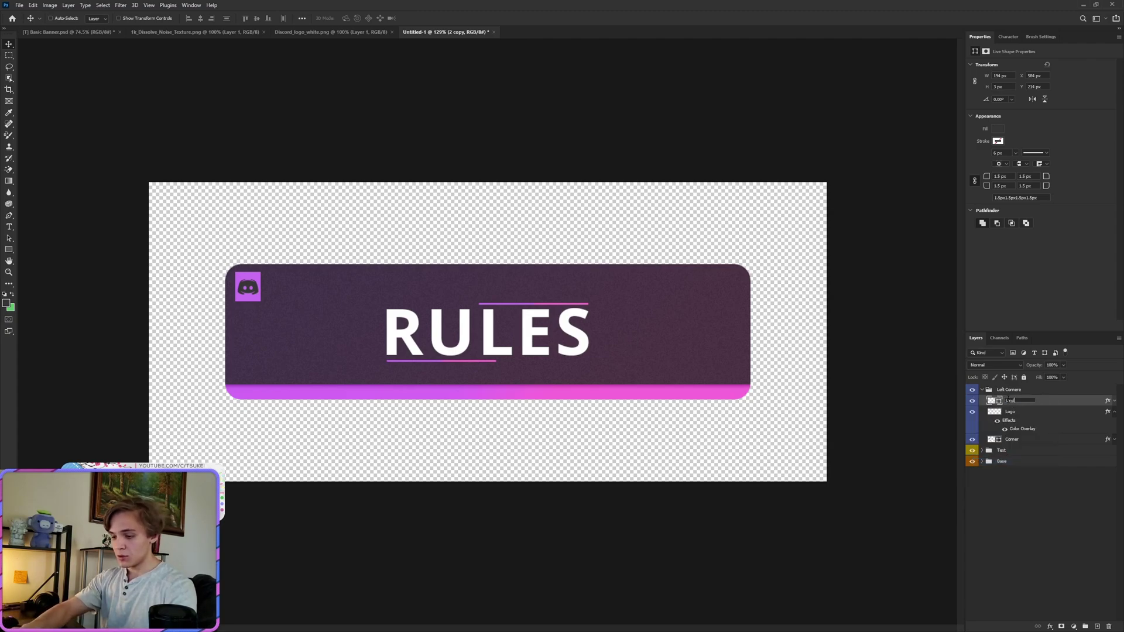
text(er Lin)
key(Return)
Step: Place a copy of the underline beneath the logo and shrink it to the logo's width
key(ctrl)
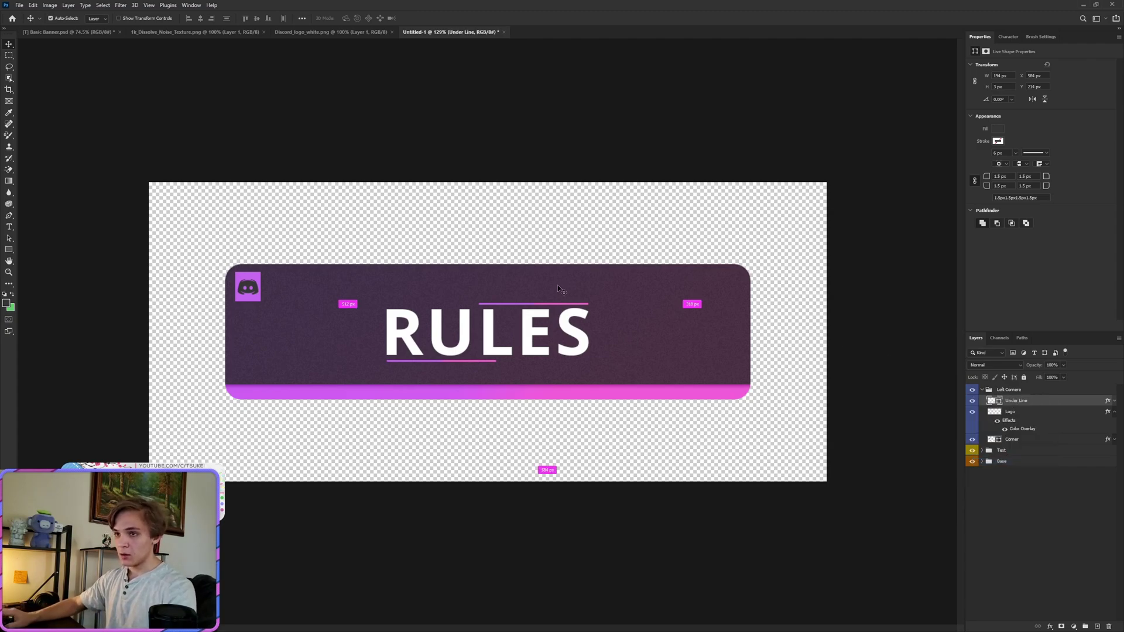
scroll(290, 236, up, 3)
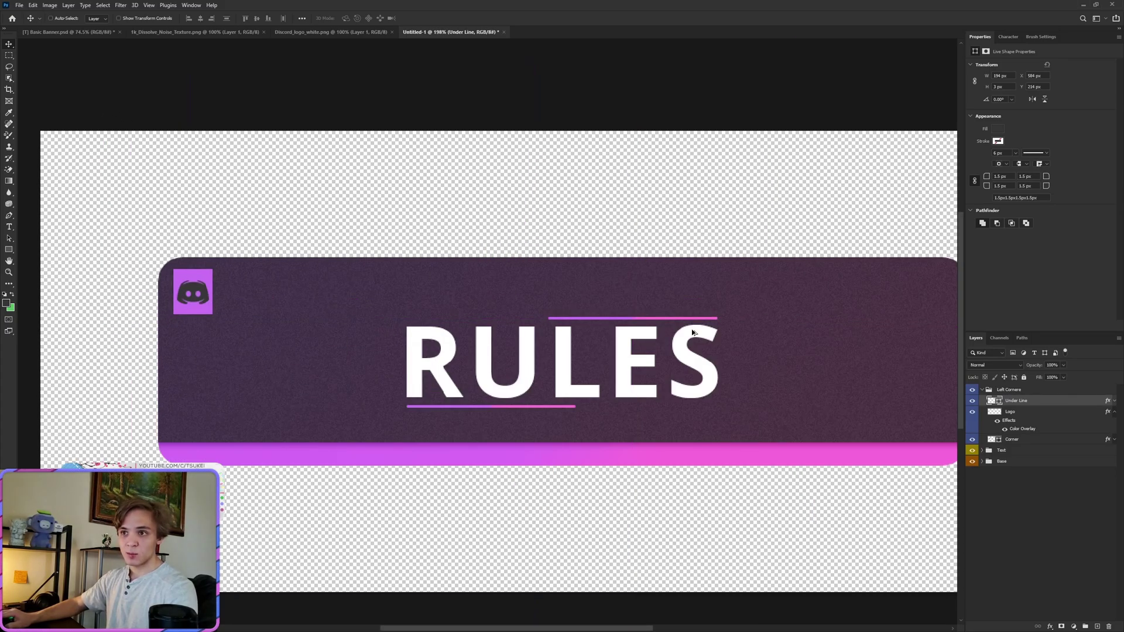
scroll(693, 333, up, 1)
drag(691, 332, 327, 335)
scroll(138, 314, up, 8)
drag(295, 370, 274, 370)
key(ctrl+t)
scroll(678, 376, down, 3)
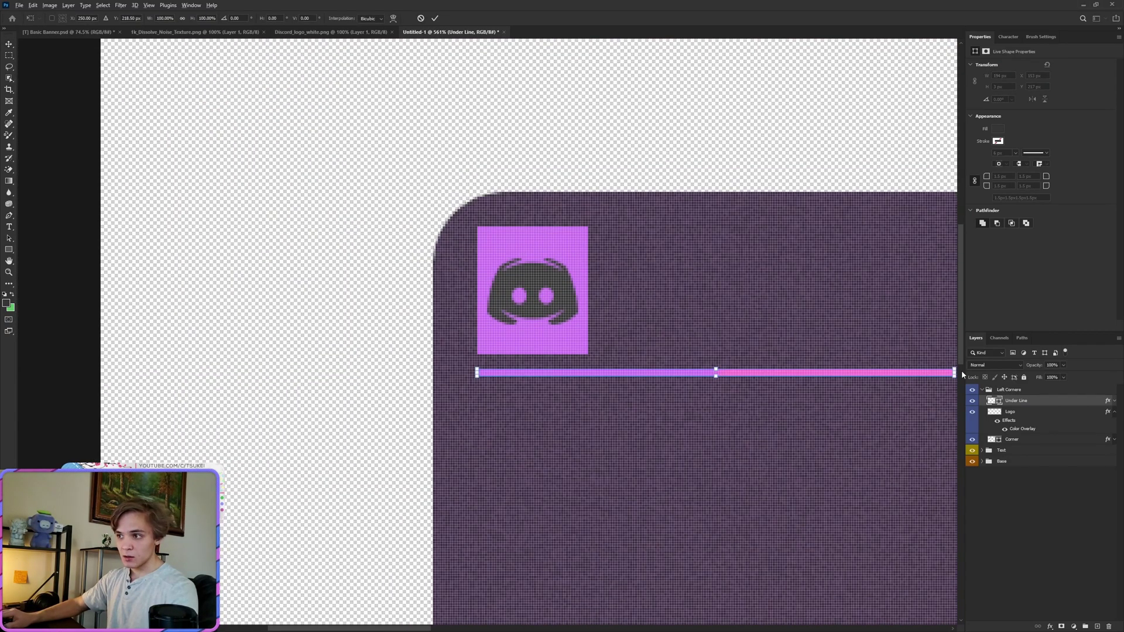
scroll(948, 371, down, 10)
scroll(786, 214, down, 3)
scroll(761, 126, up, 3)
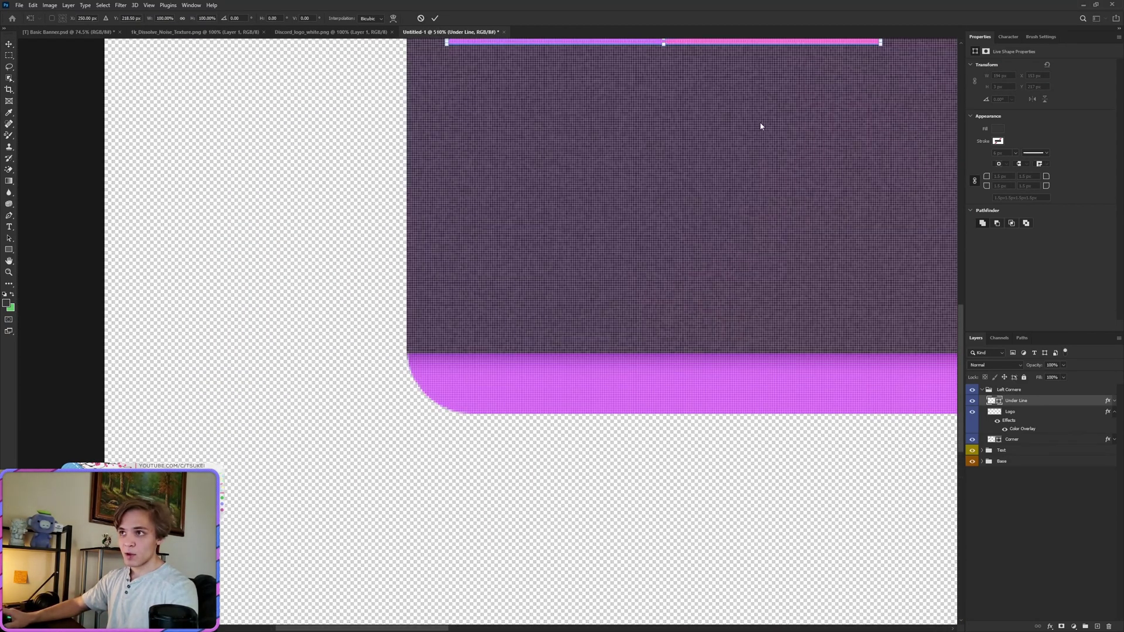
scroll(960, 340, up, 5)
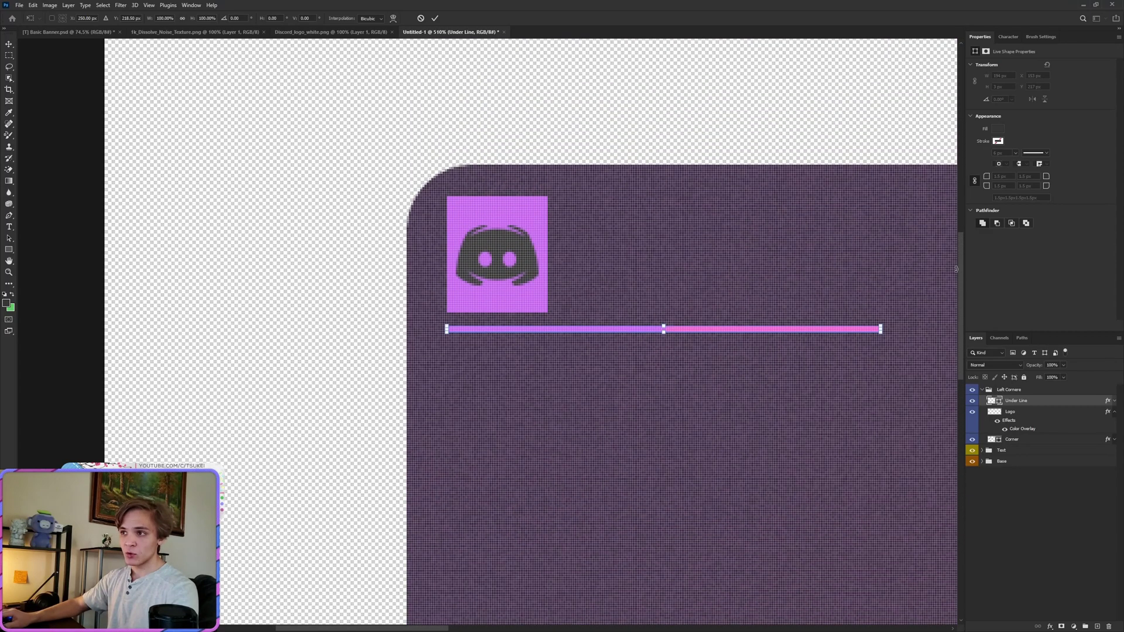
scroll(765, 328, up, 5)
scroll(947, 321, down, 1)
drag(950, 328, 460, 321)
click(434, 20)
scroll(360, 70, down, 4)
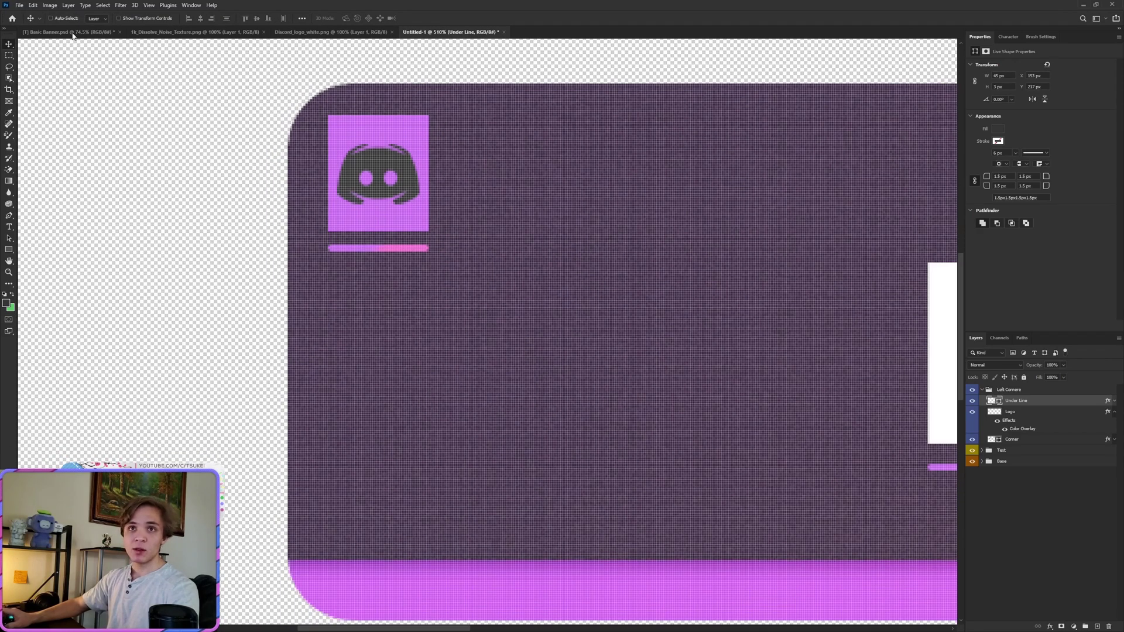
click(32, 5)
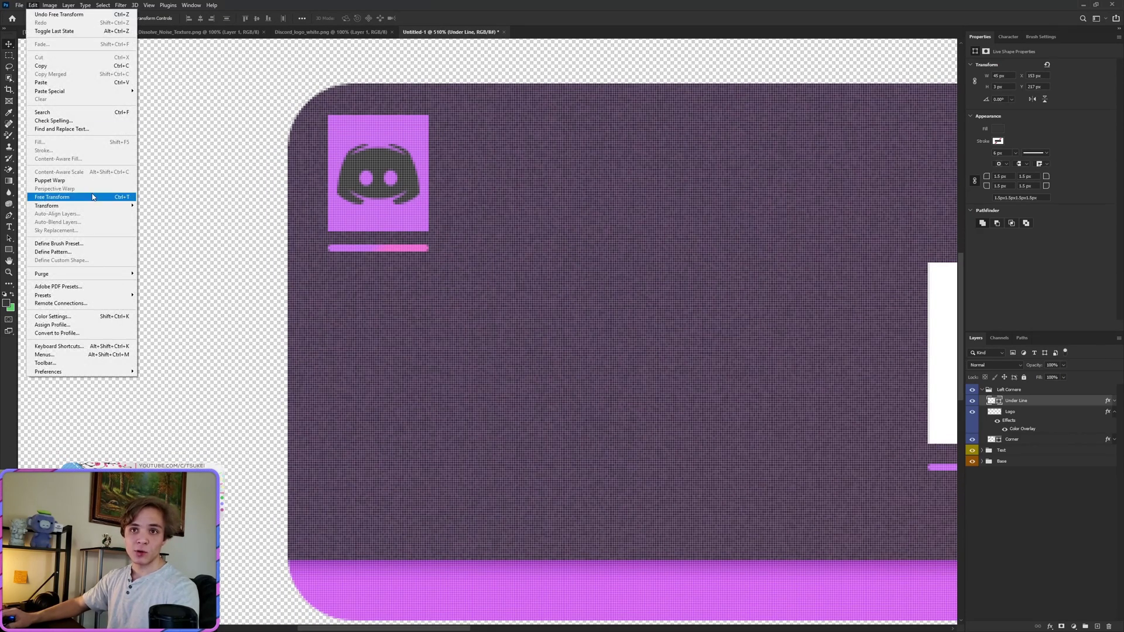
click(404, 258)
scroll(413, 260, down, 9)
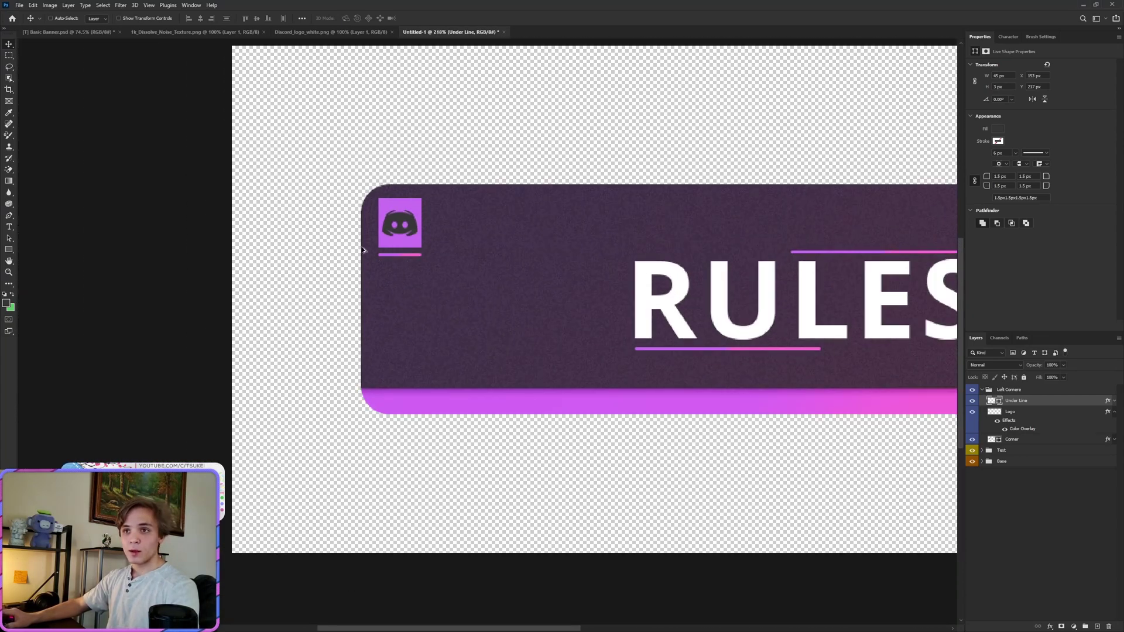
scroll(363, 250, down, 5)
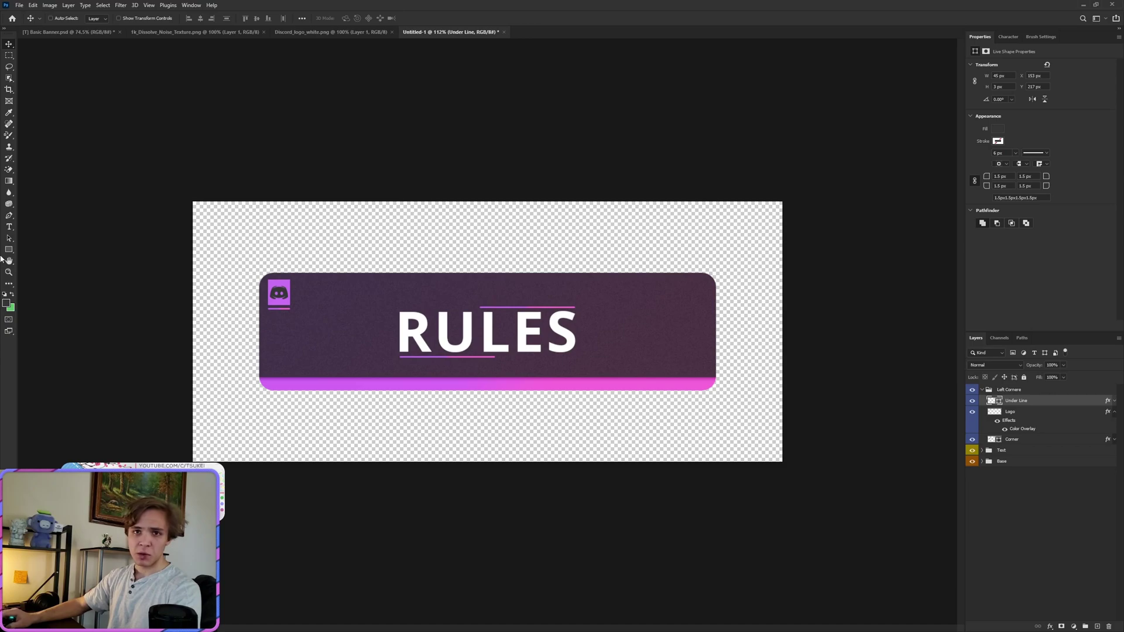
scroll(509, 311, up, 8)
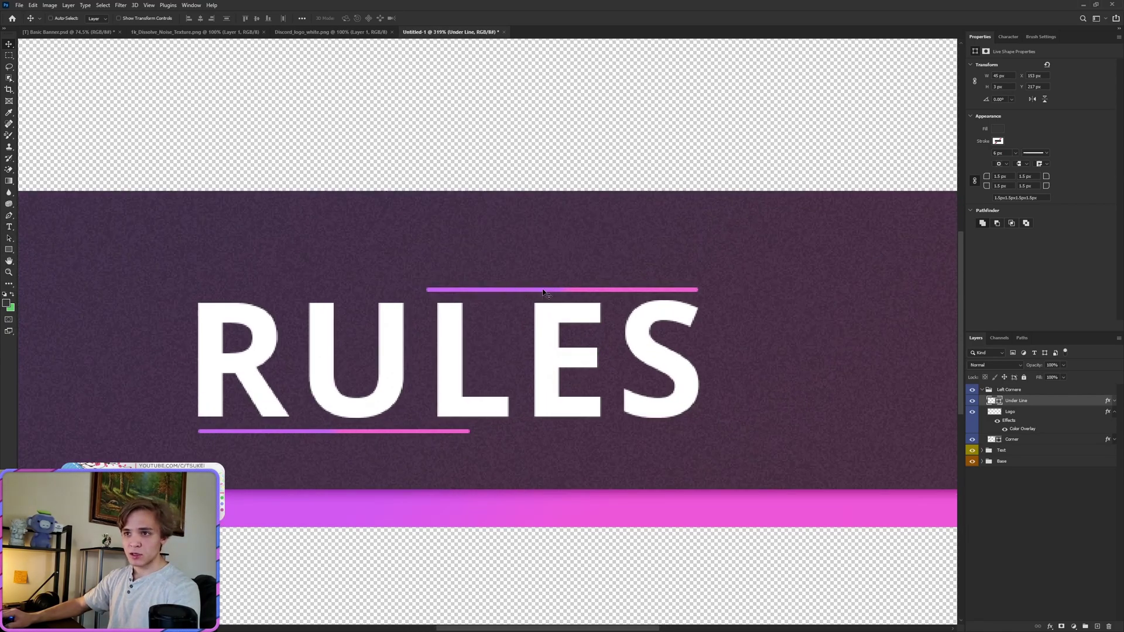
click(61, 34)
scroll(527, 252, up, 9)
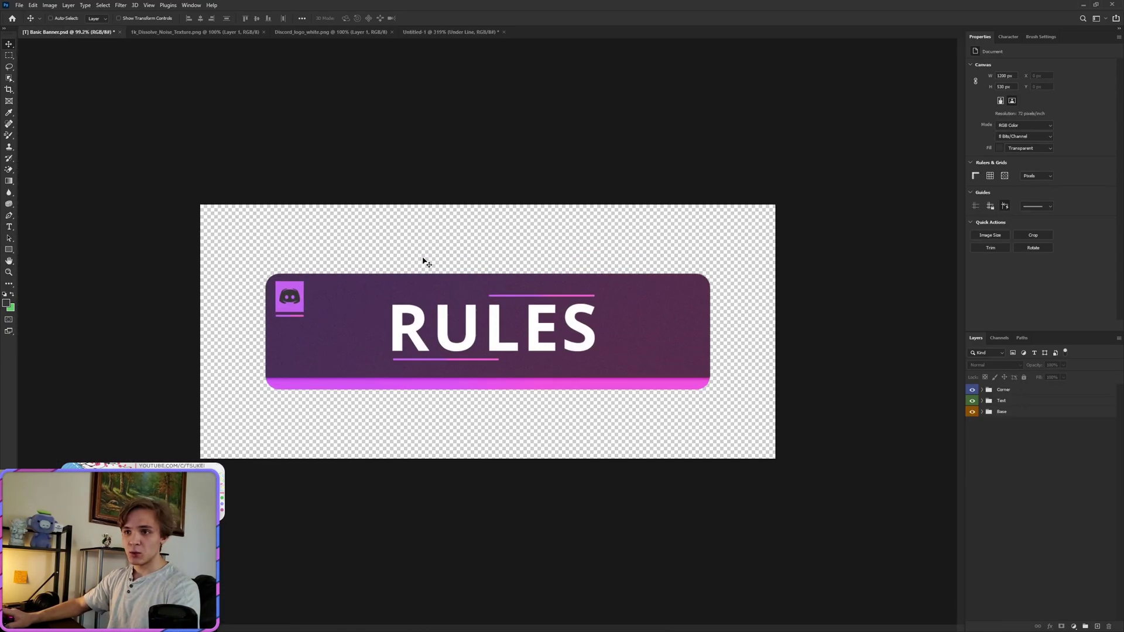
scroll(289, 389, down, 3)
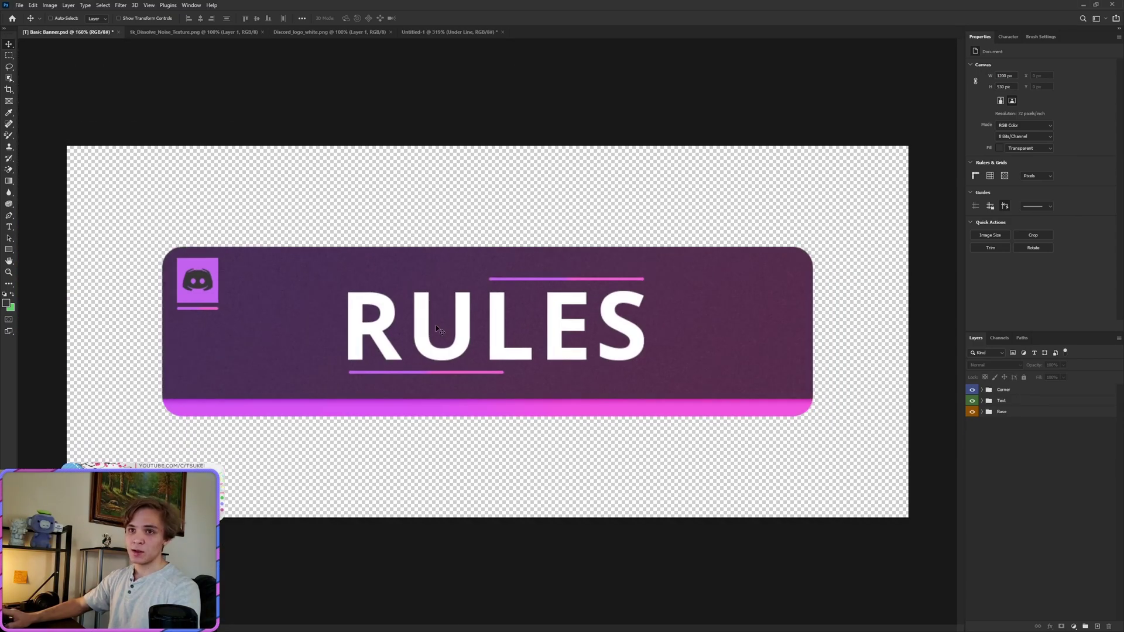
click(414, 33)
scroll(345, 313, down, 8)
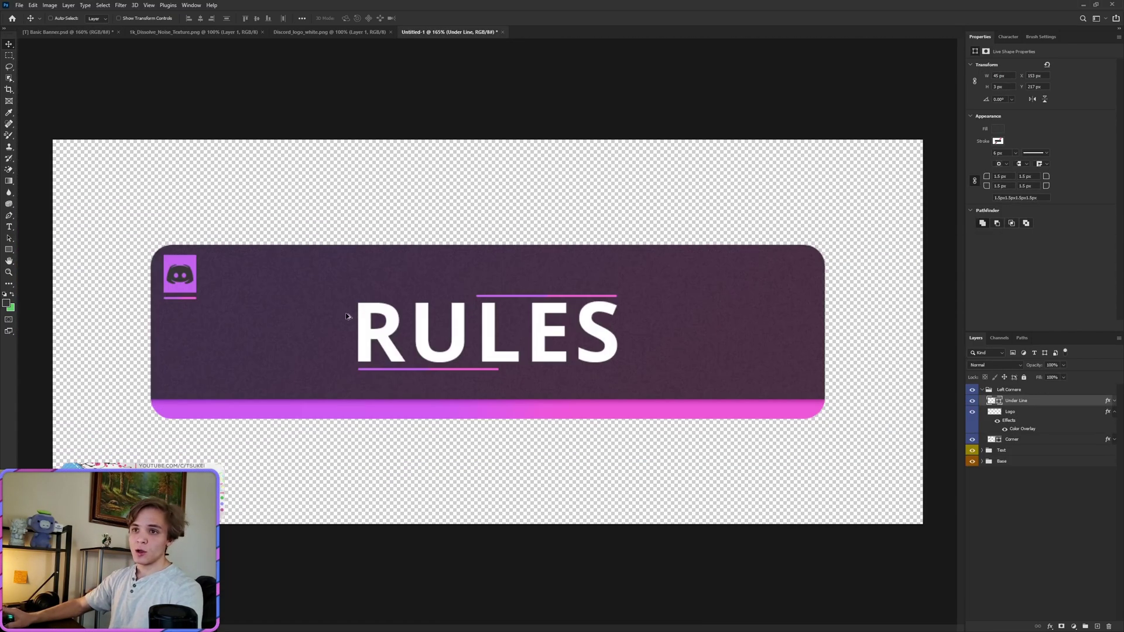
Step: Copy the merged banner and paste it into a new 930×240 document
click(8, 56)
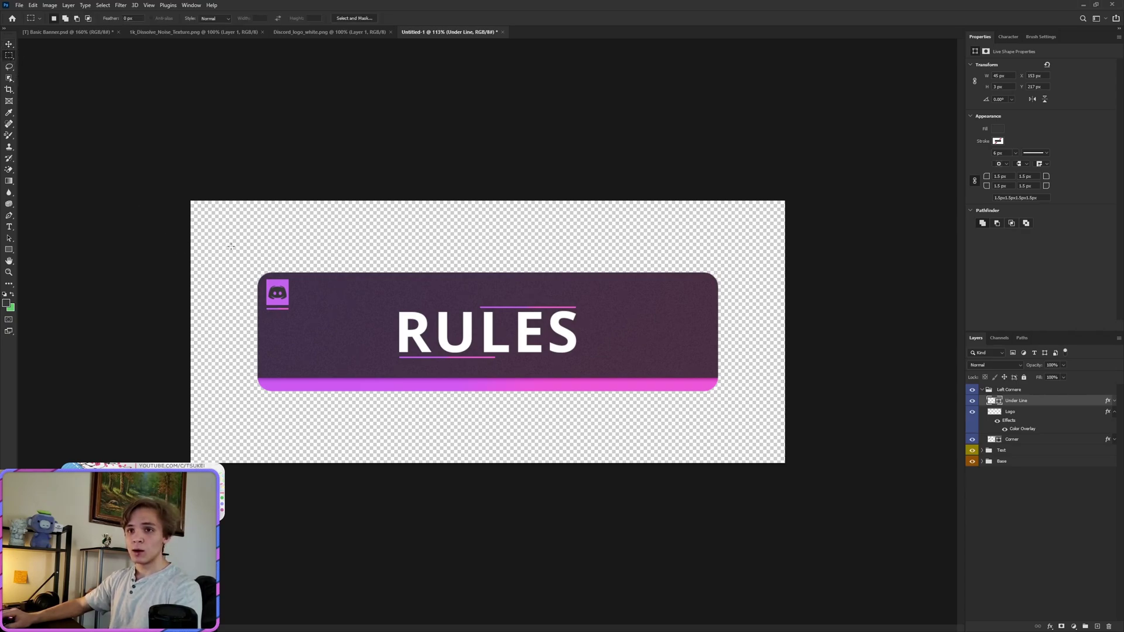
drag(231, 246, 733, 415)
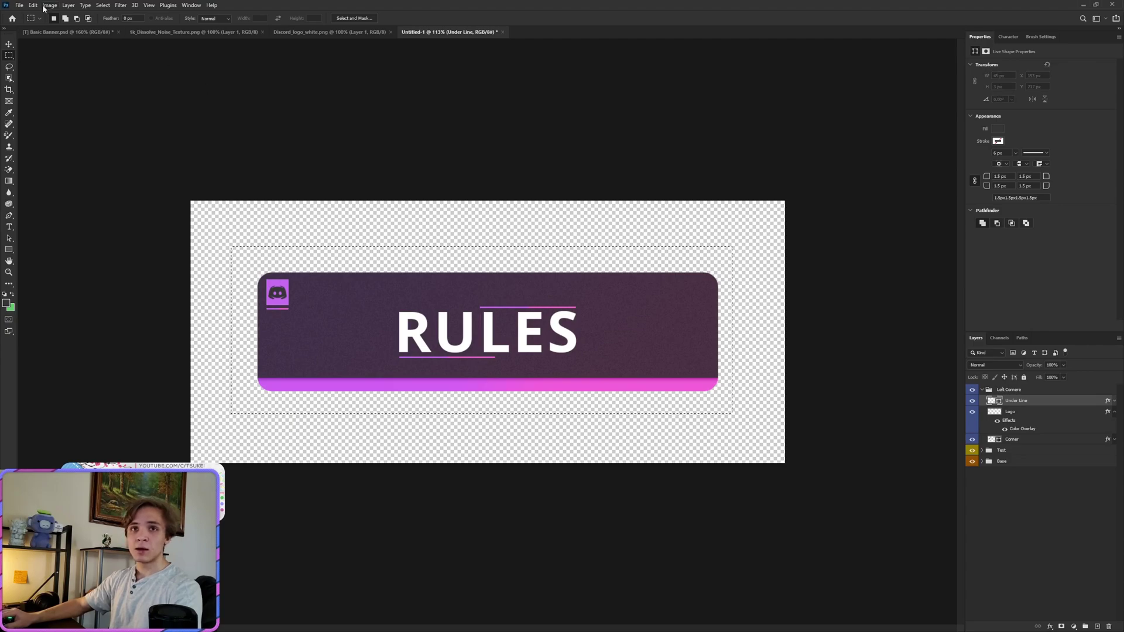
click(33, 5)
click(50, 74)
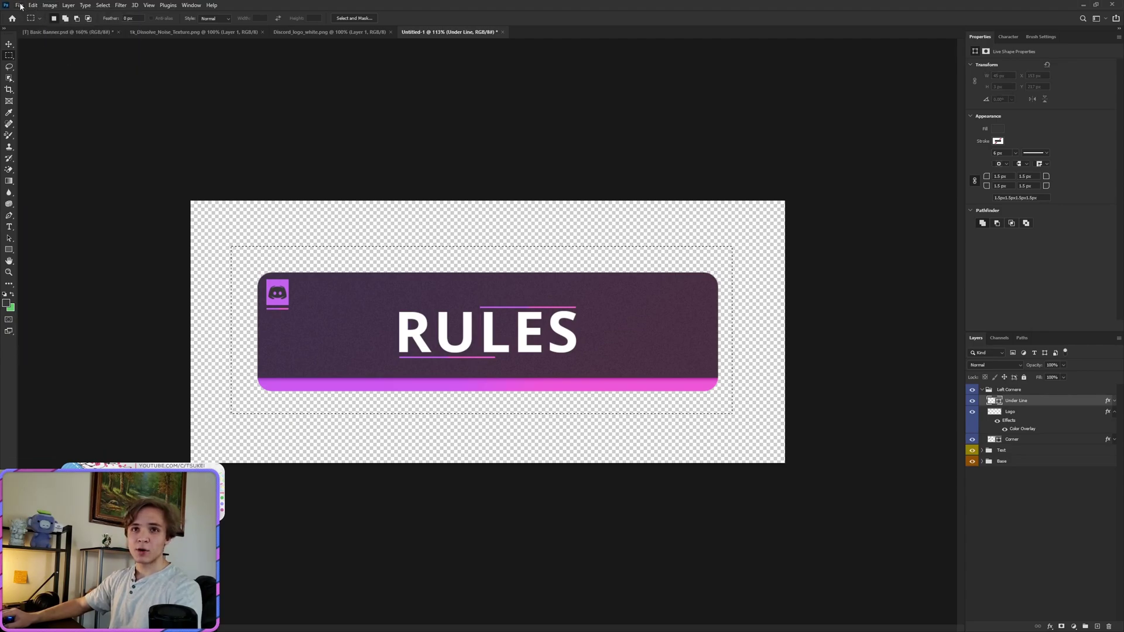
click(20, 6)
click(32, 14)
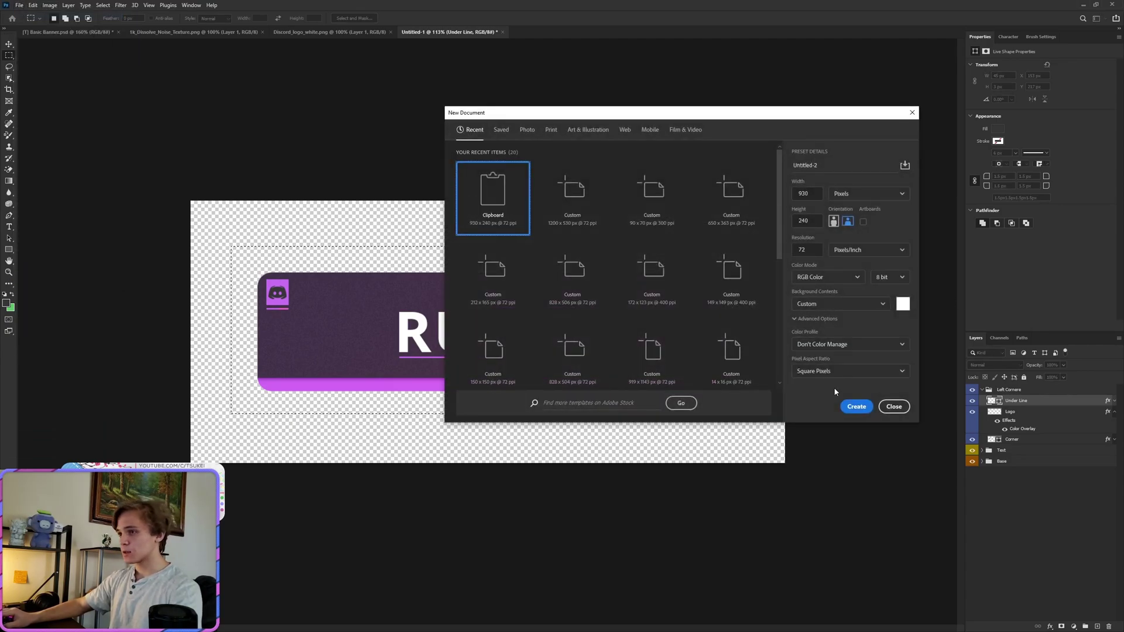
click(857, 407)
key(ctrl+v)
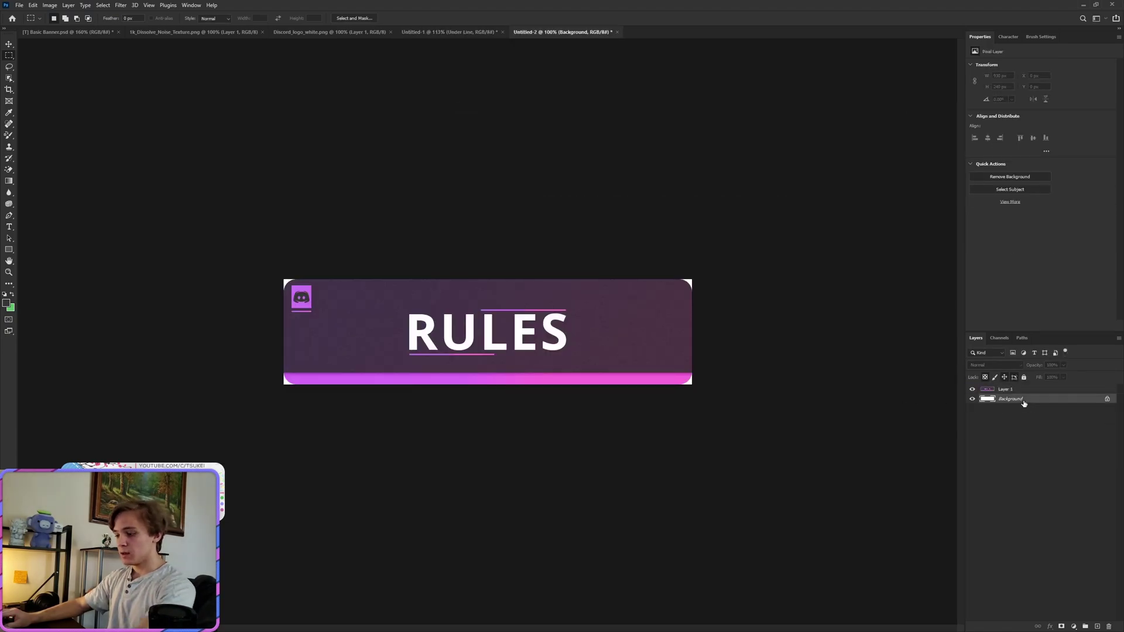
Step: Export the new document as a PNG-24 image via Save for Web
click(20, 5)
mouse_move(57, 133)
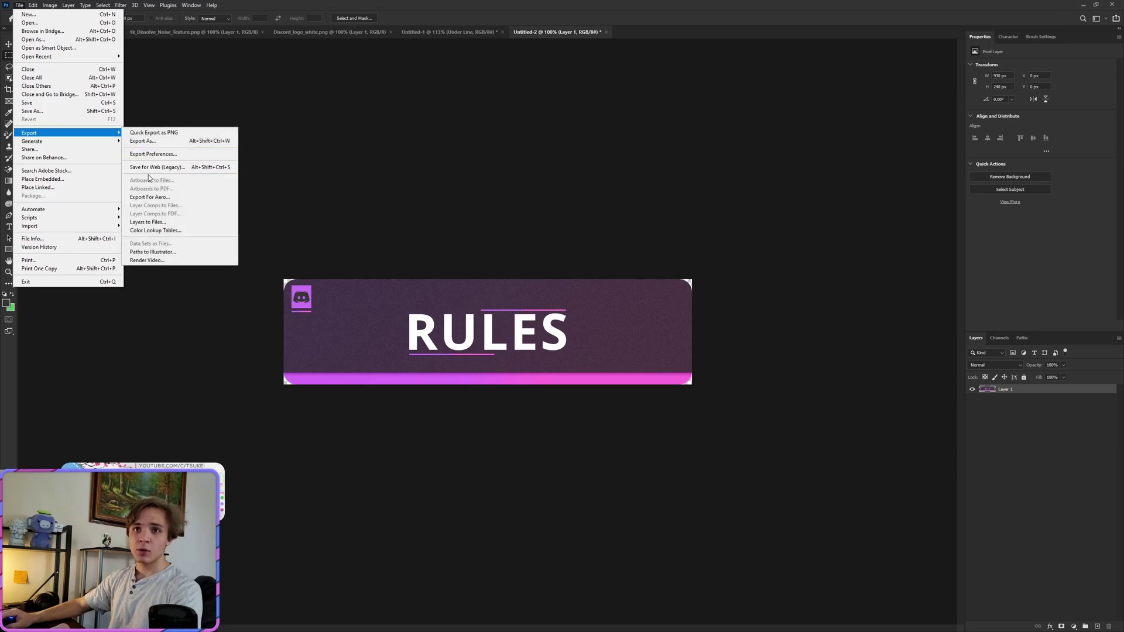
click(150, 168)
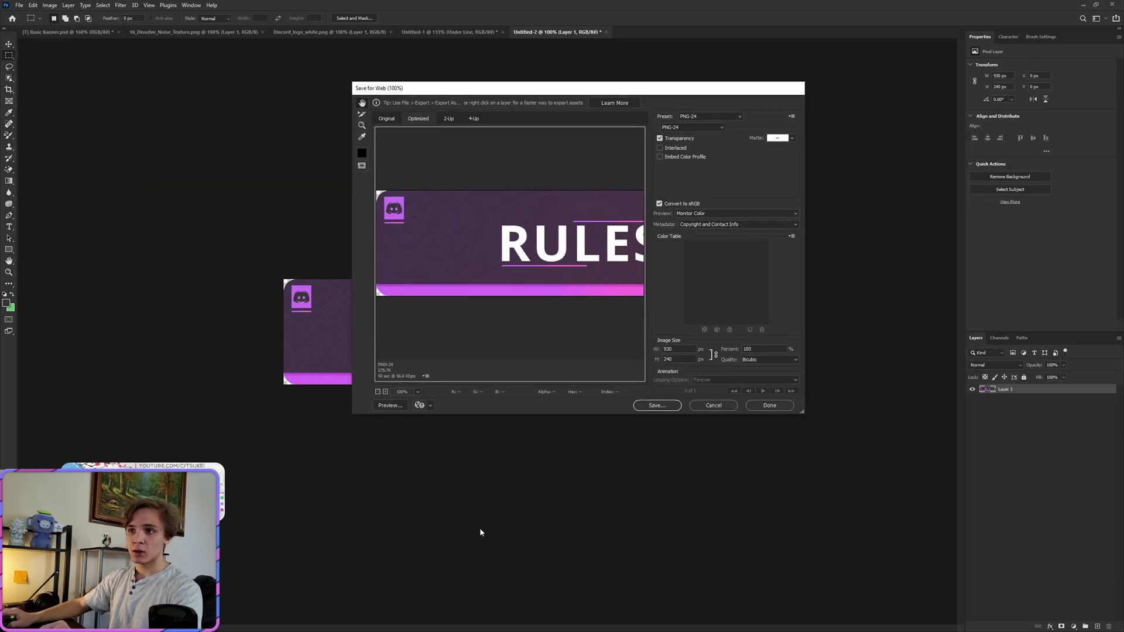
click(766, 405)
click(19, 5)
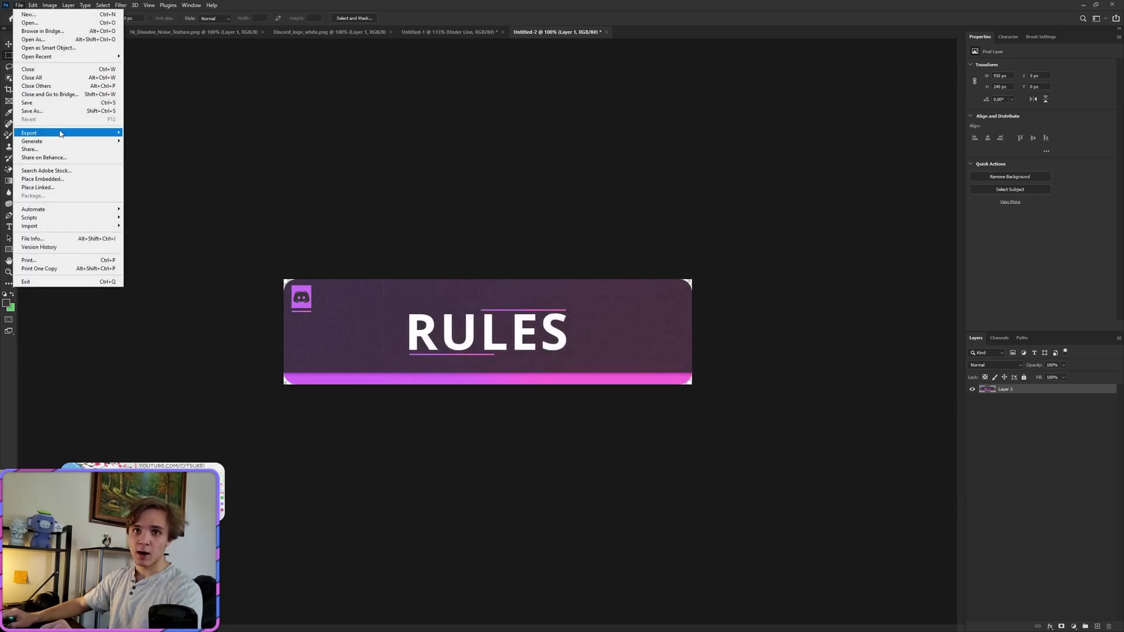
click(292, 3)
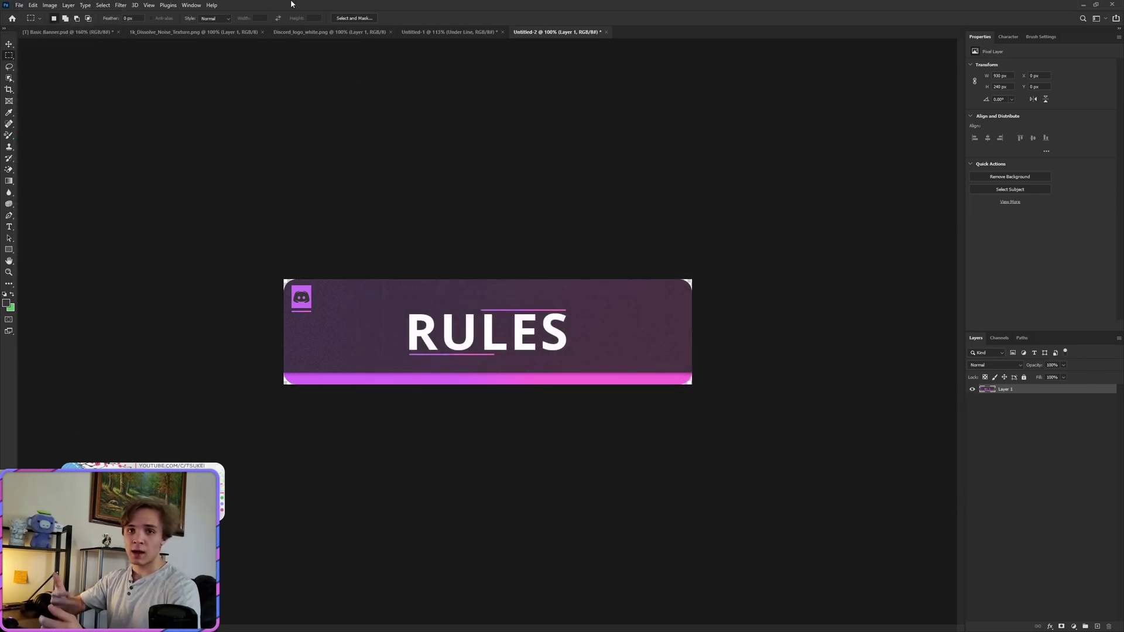